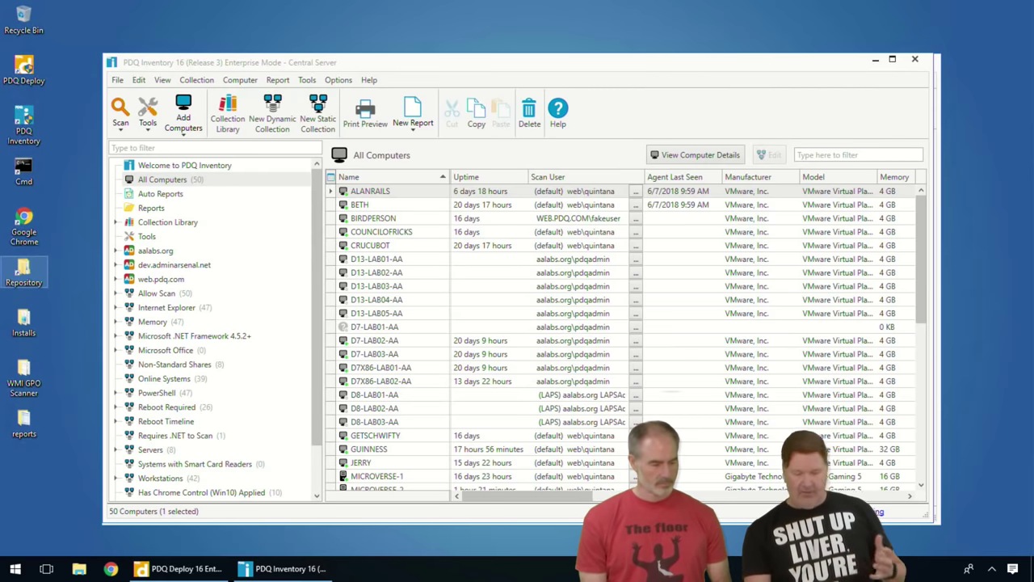
Review the All Computers list, where the D8-LAB computers use the LAPS scan-user credentials.
mouse_move(179, 568)
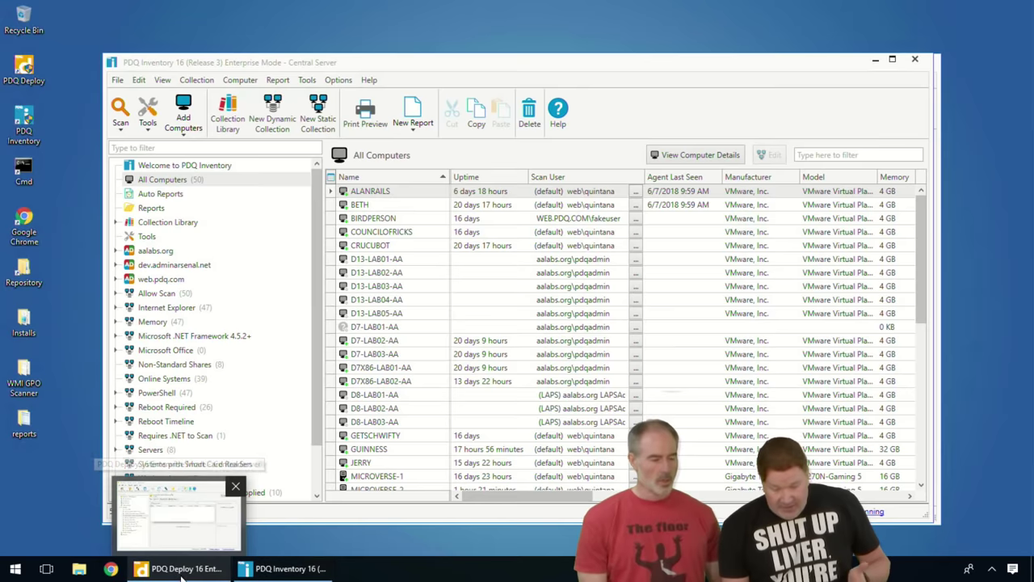
In PDQ Deploy, create a new schedule and name it 'Weekly'.
click(211, 571)
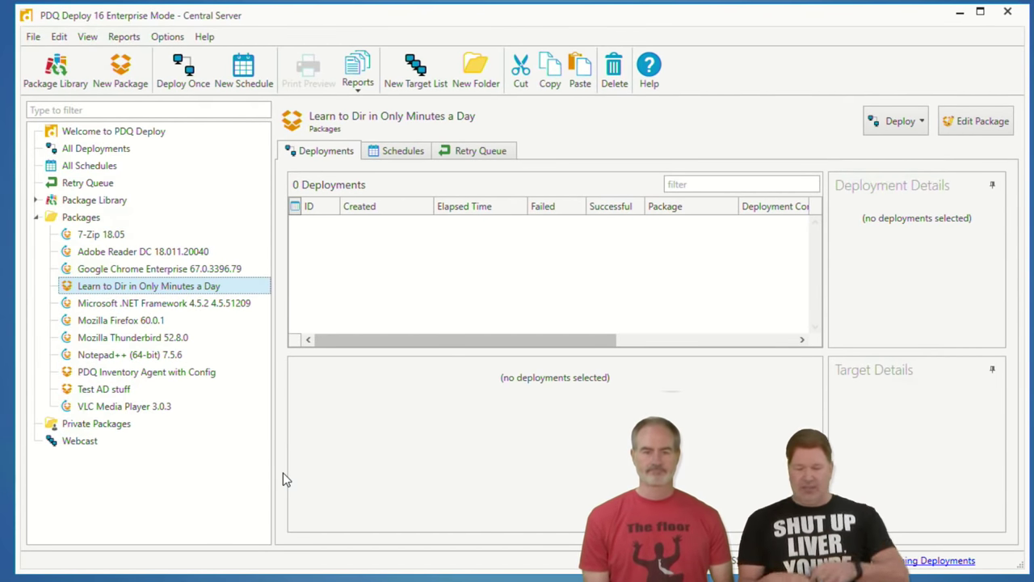
click(96, 168)
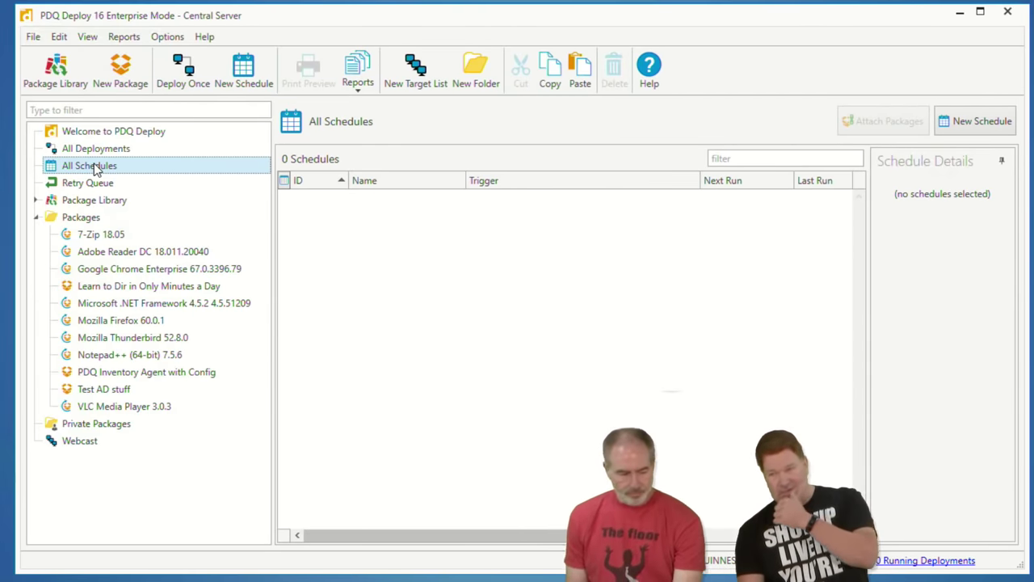
click(961, 123)
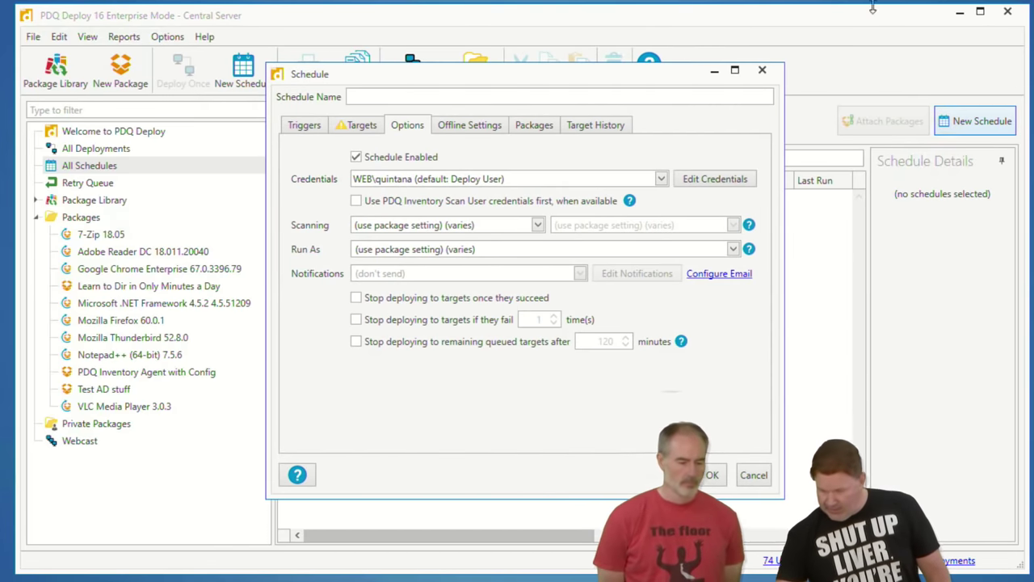
click(367, 95)
text(Weekly)
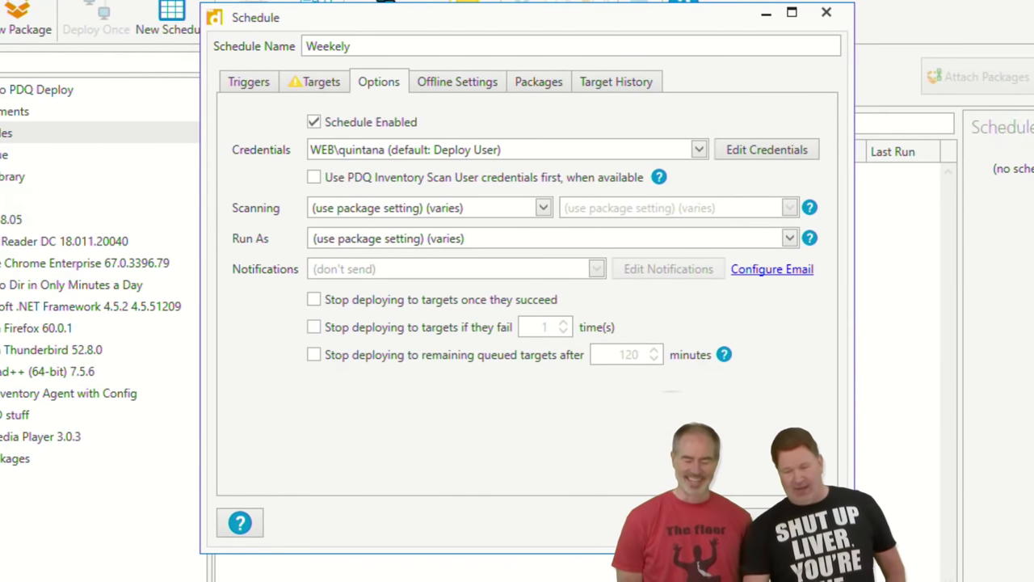
Replace the default daily trigger with a weekly trigger running only on Fridays at 11:00 AM.
click(257, 86)
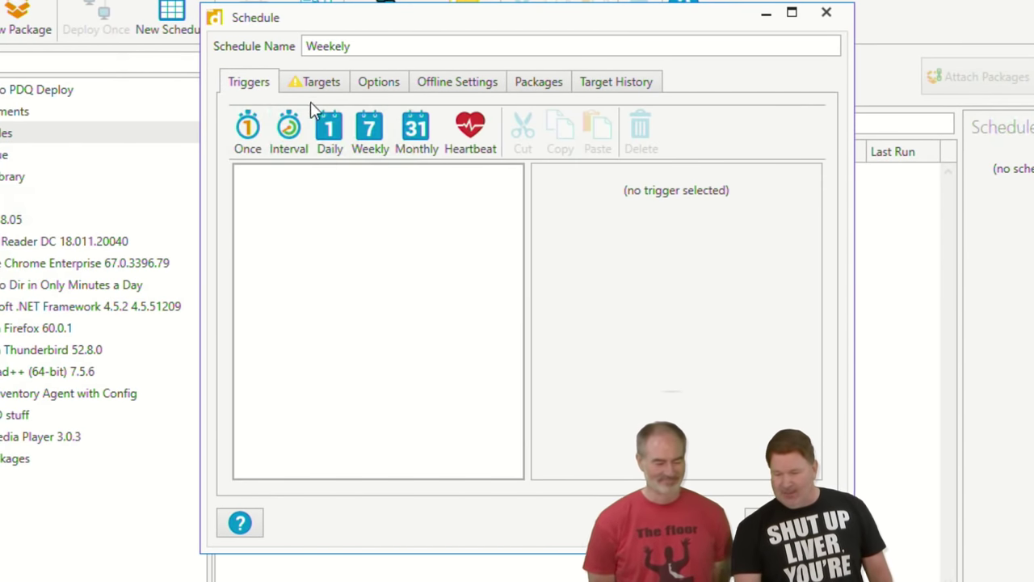
click(331, 131)
click(351, 185)
key(Delete)
click(363, 152)
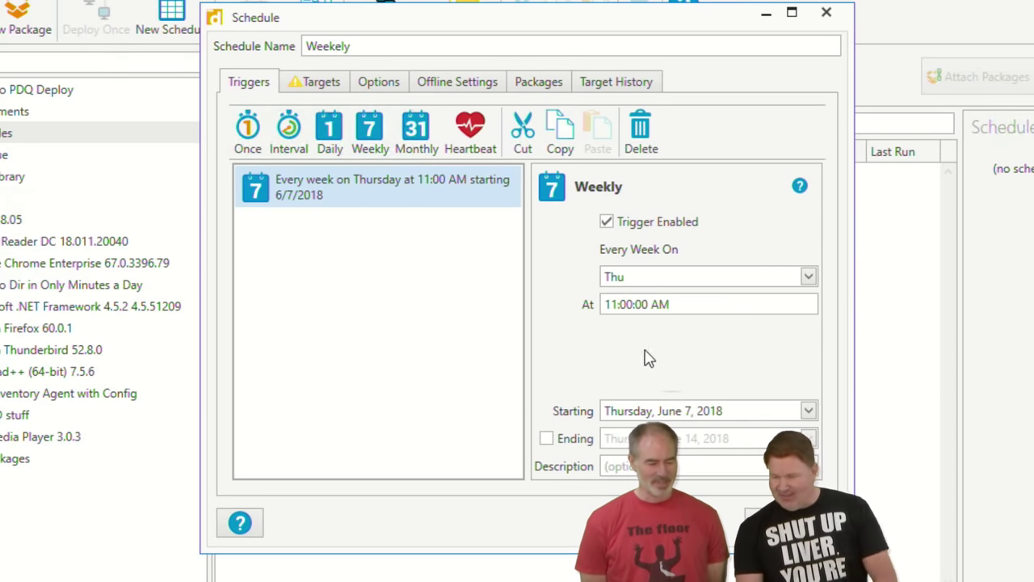
click(808, 278)
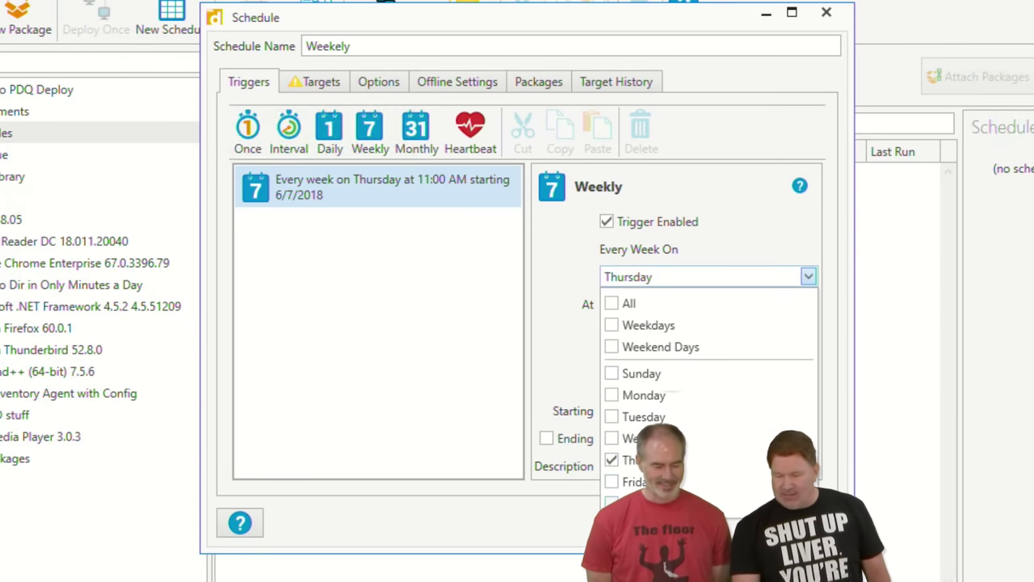
click(611, 482)
click(612, 460)
click(563, 348)
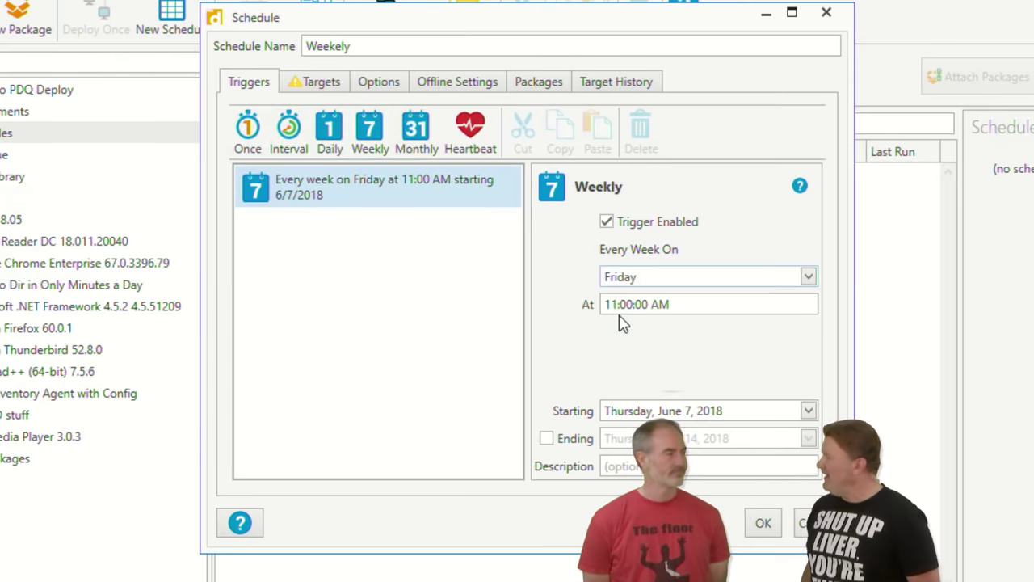
click(338, 83)
click(804, 127)
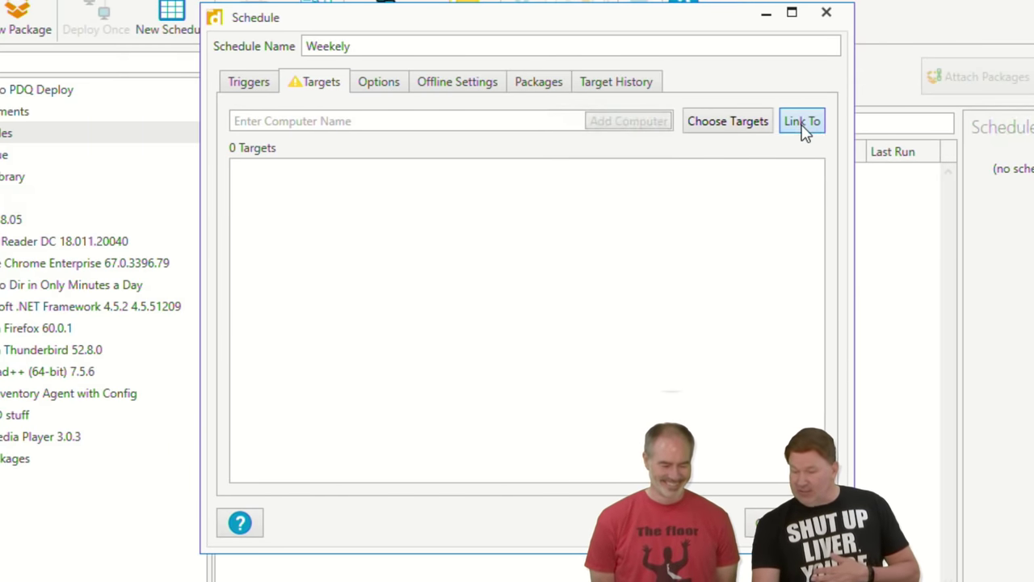
Link the schedule's targets to the PDQ Inventory All Computers collection.
click(711, 170)
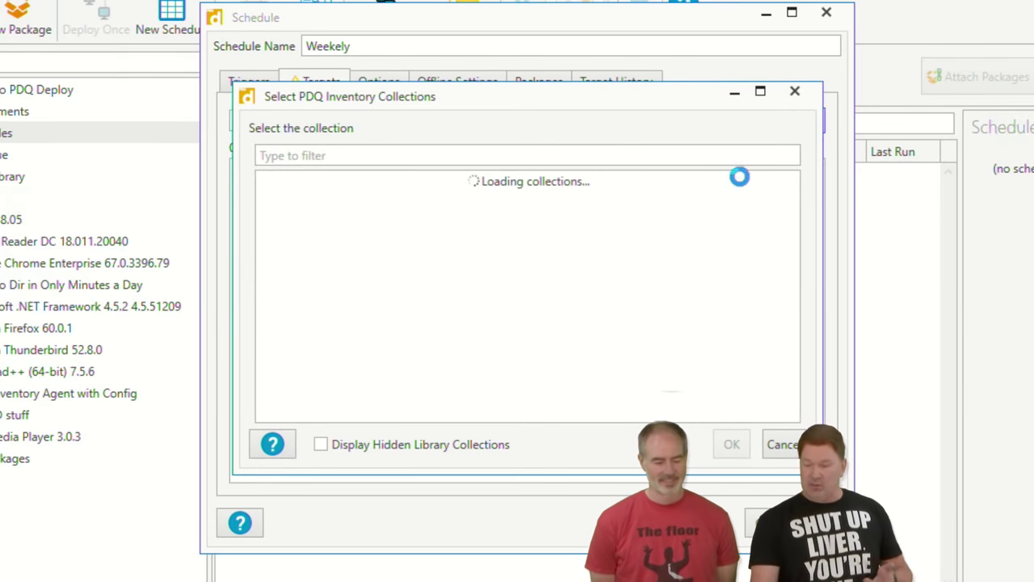
click(331, 184)
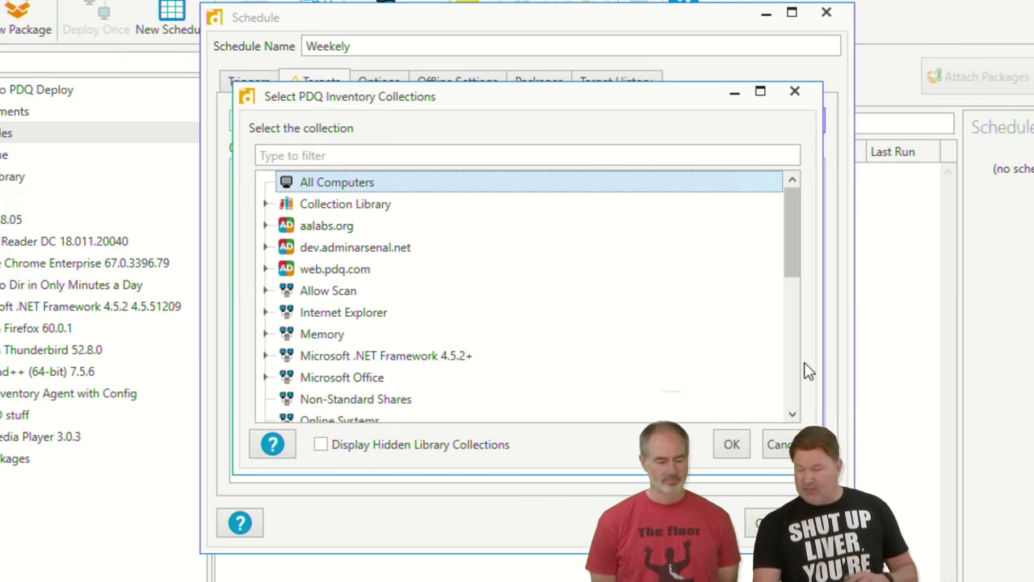
click(739, 450)
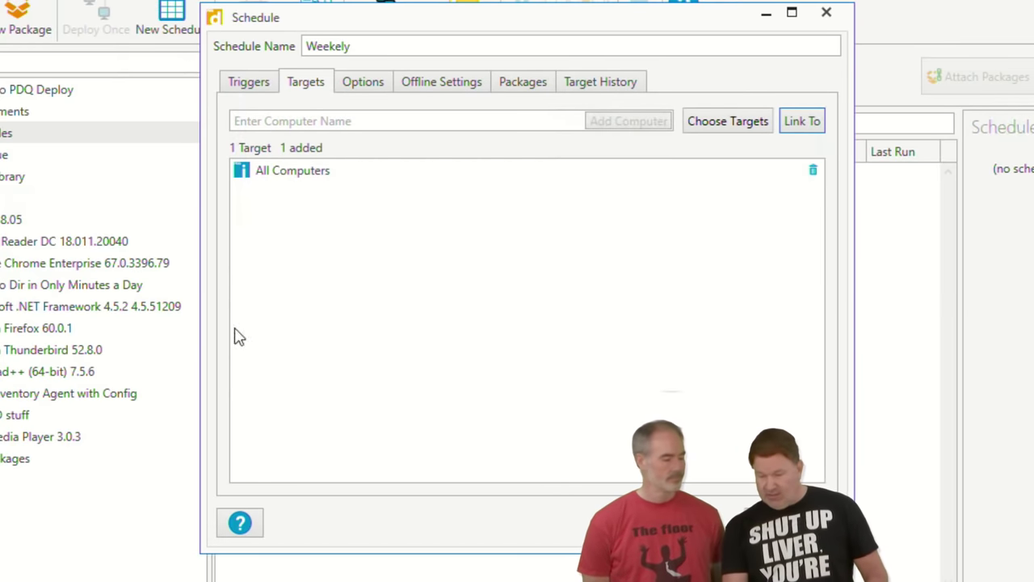
Attach 7-Zip 18.05, Google Chrome Enterprise and Mozilla Firefox 60.0.1 packages to the schedule.
click(500, 87)
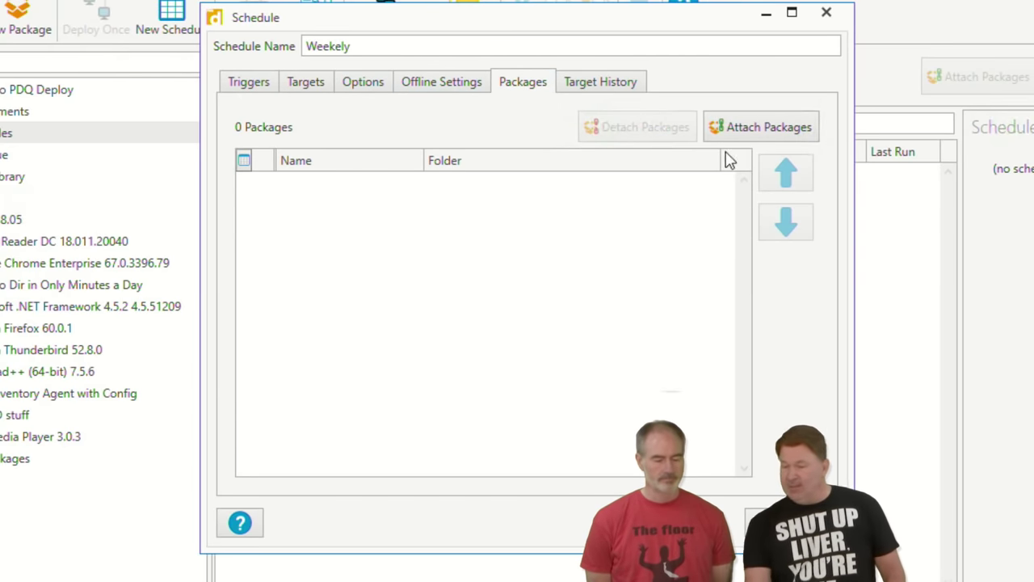
click(770, 131)
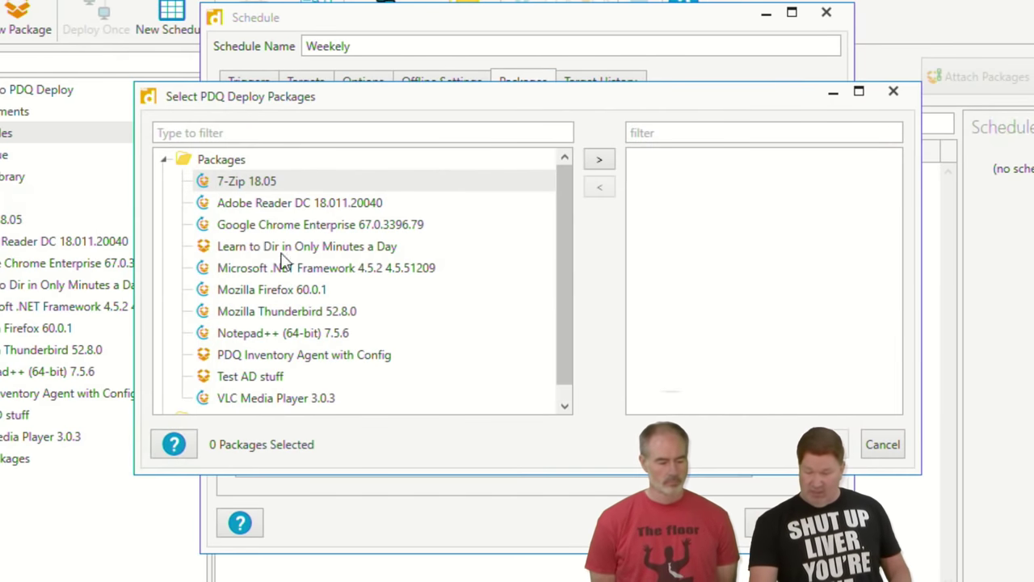
click(599, 162)
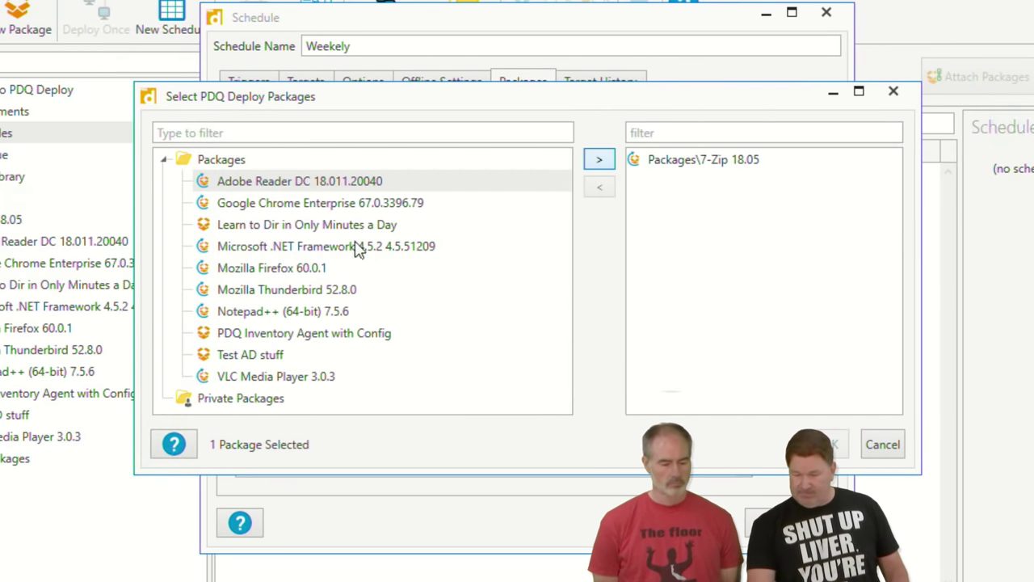
click(323, 203)
click(599, 160)
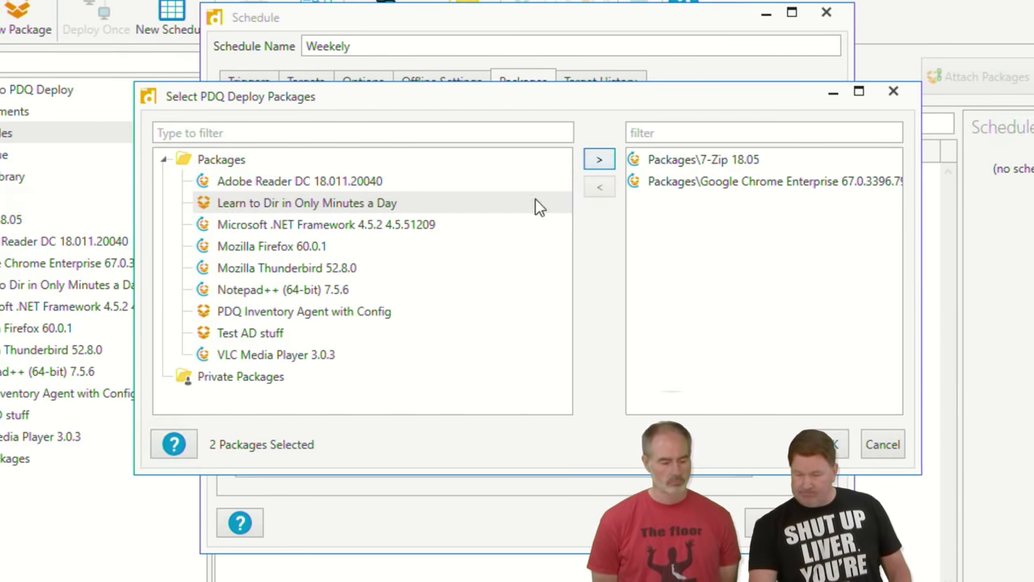
click(292, 246)
click(599, 159)
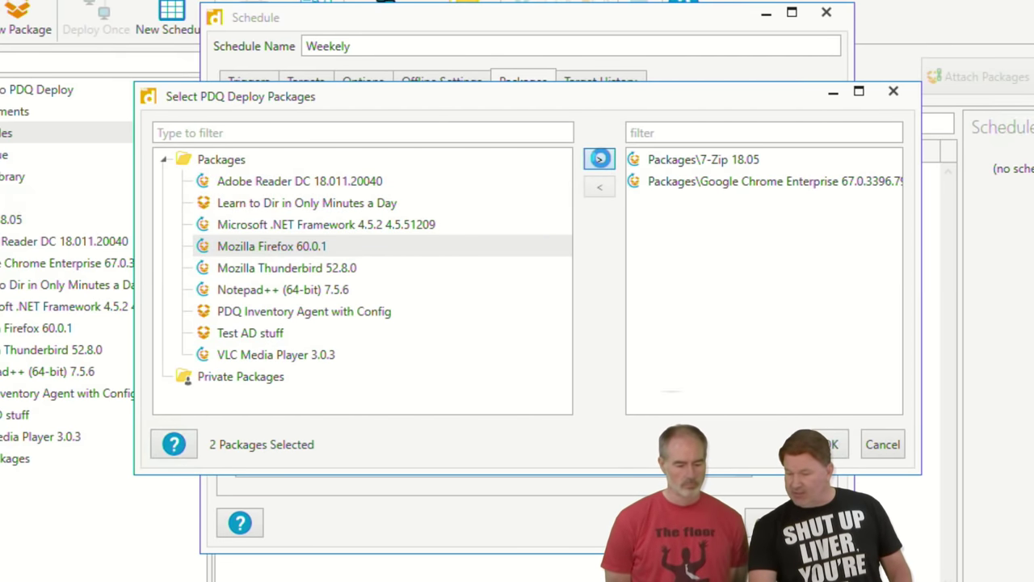
click(830, 446)
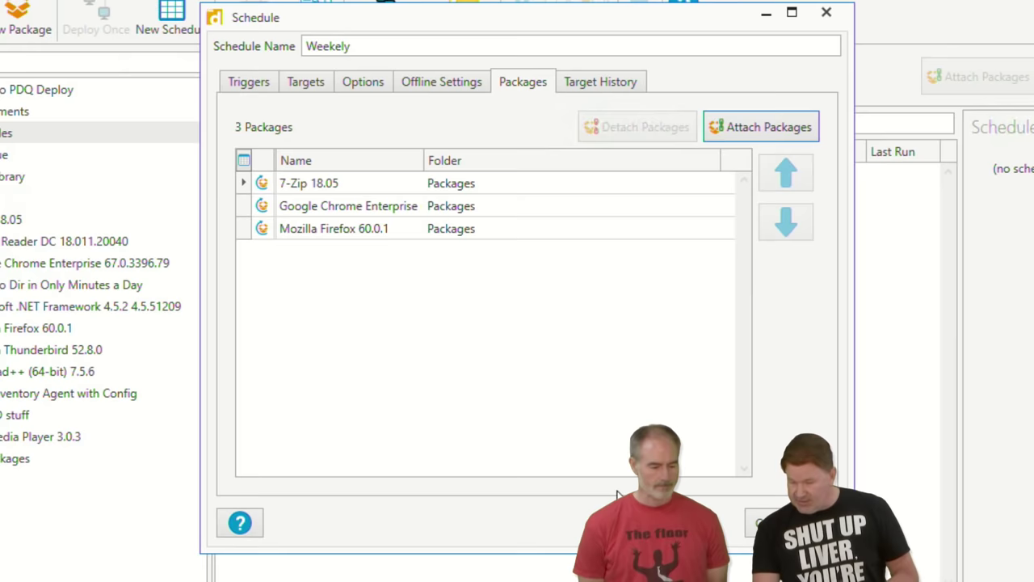
Save the schedule, then make the 7-Zip 18.05 package require membership in the 7-Zip (Old) collection.
click(755, 524)
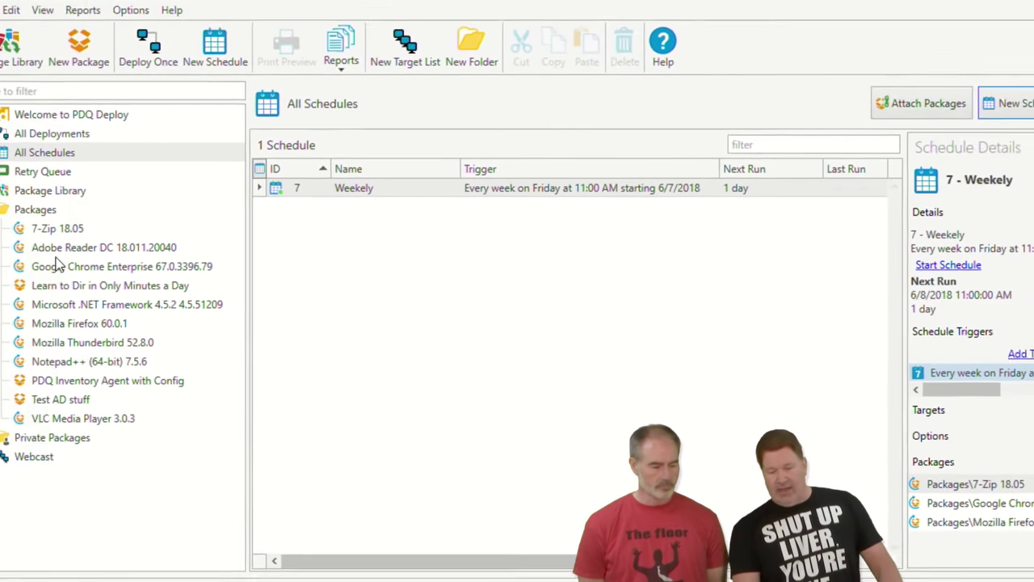
click(105, 235)
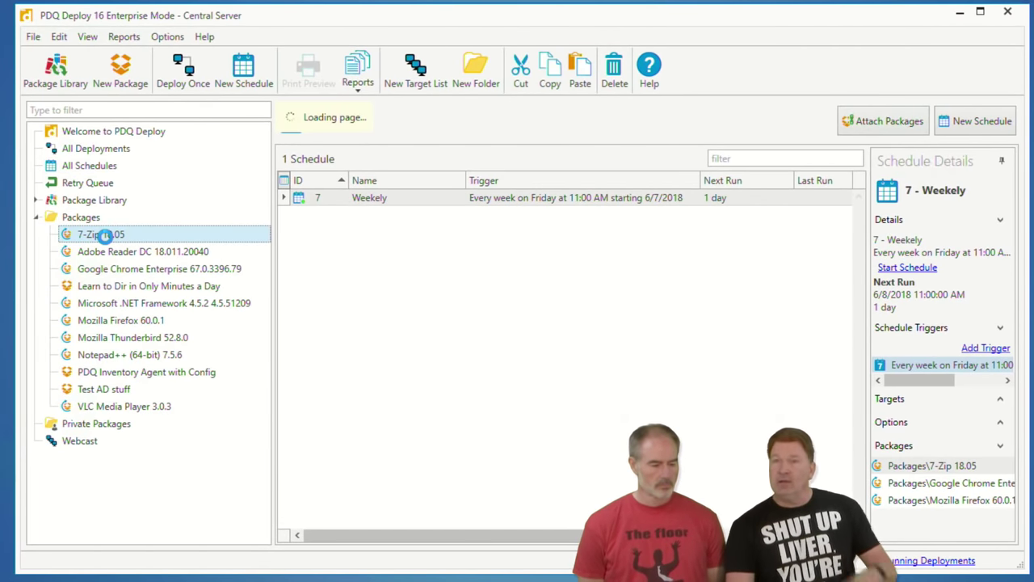
double_click(105, 235)
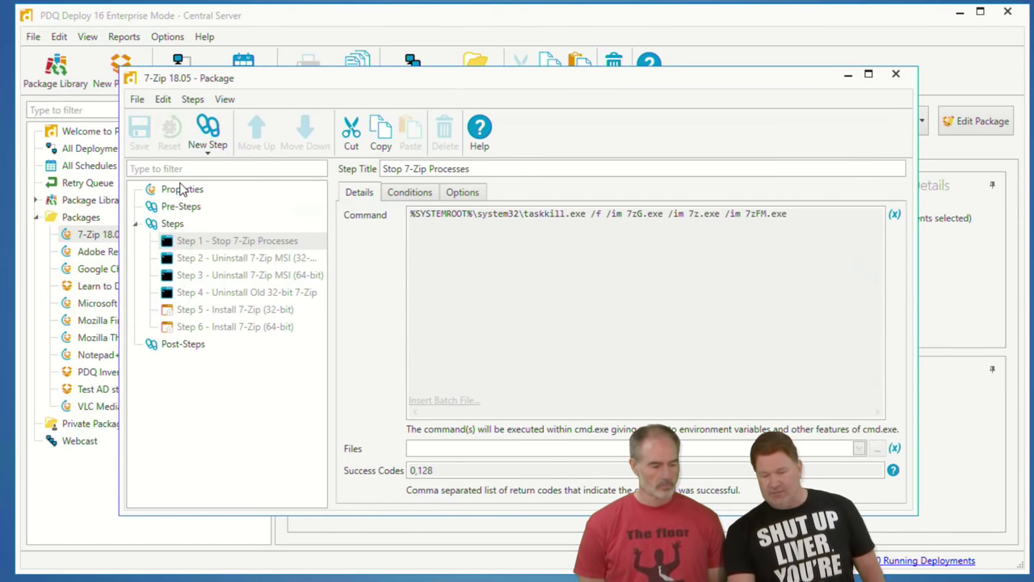
click(178, 192)
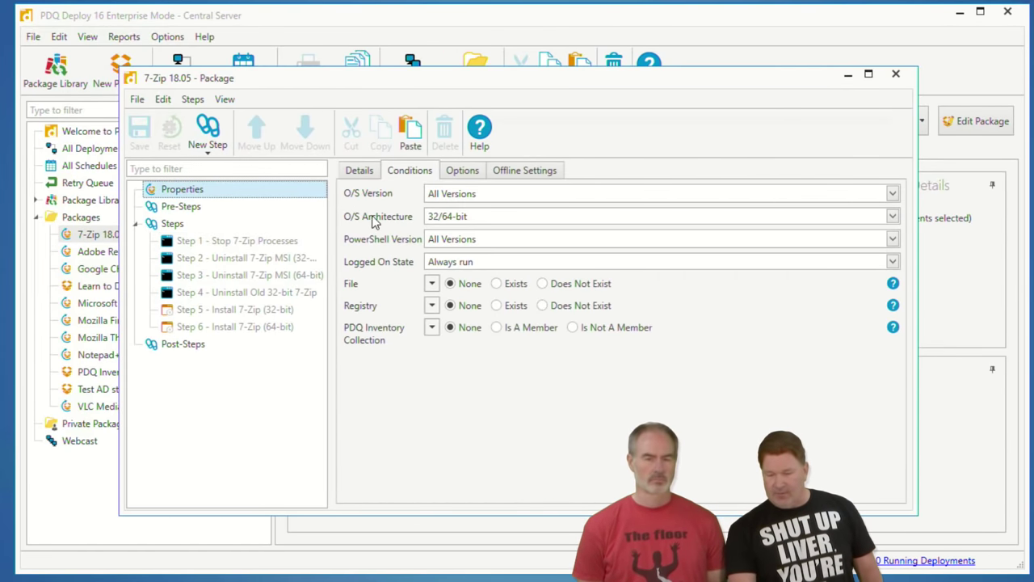
click(496, 328)
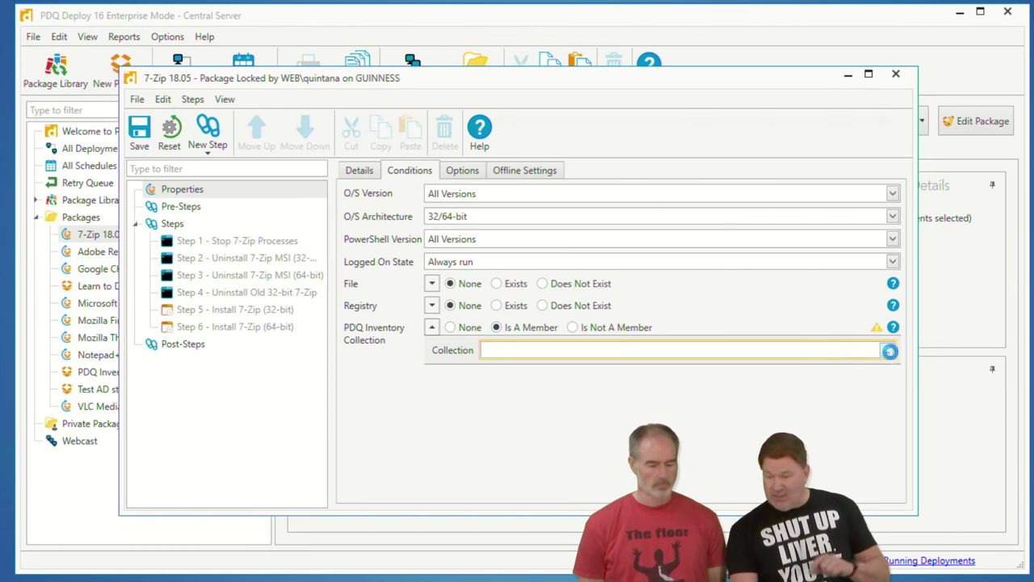
click(887, 350)
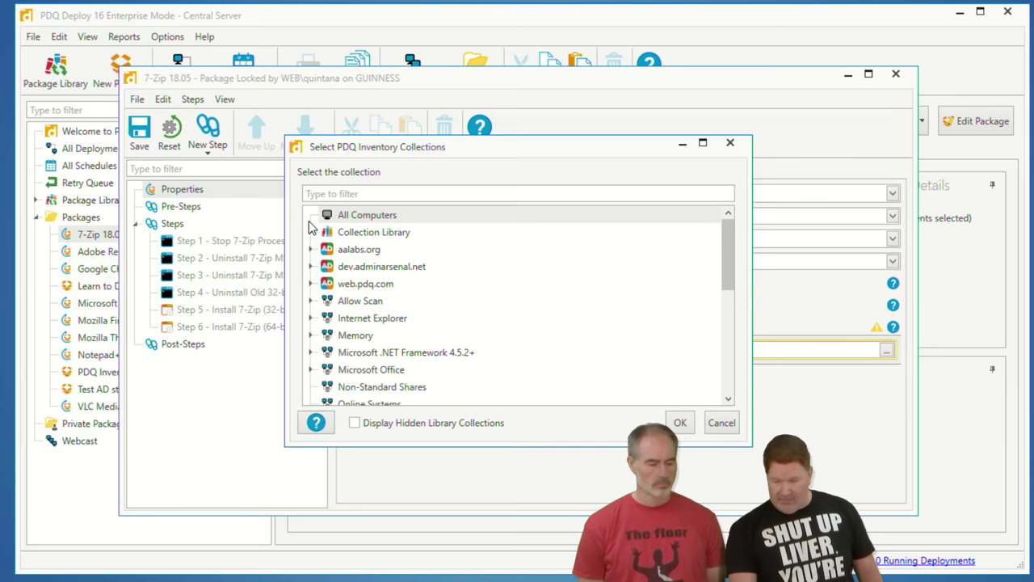
click(311, 232)
scroll(342, 291, down, 5)
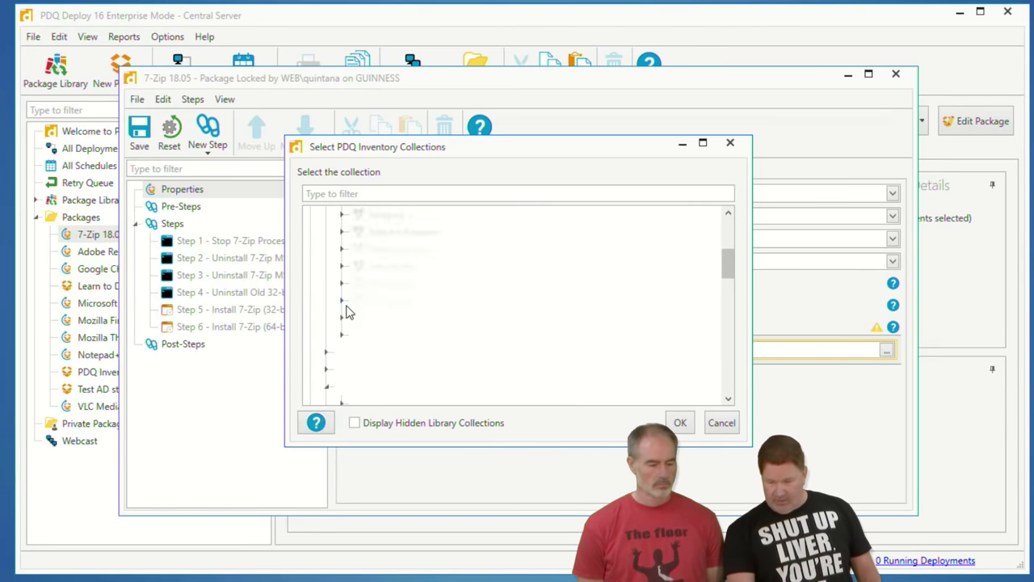
click(342, 335)
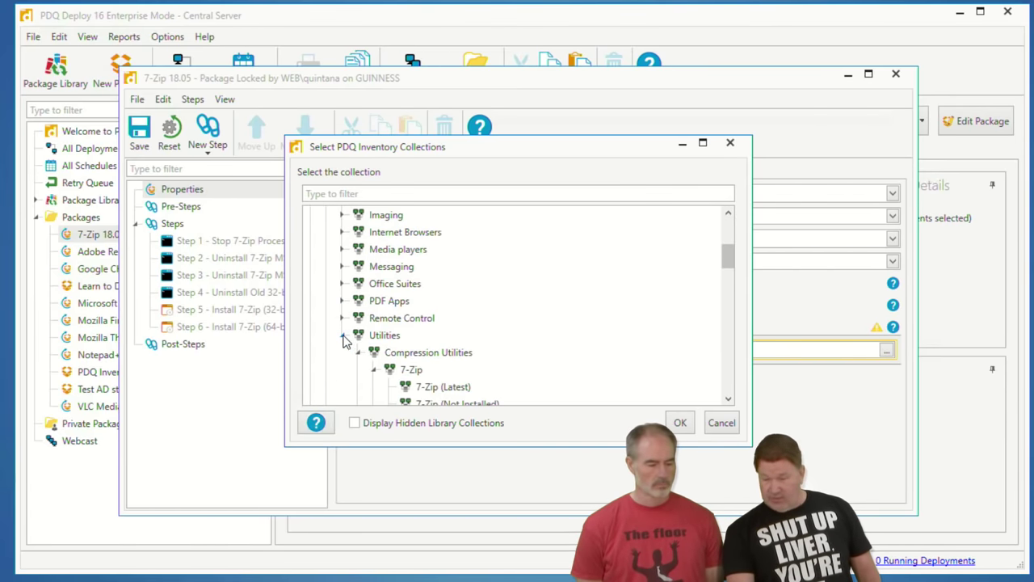
scroll(489, 387, down, 1)
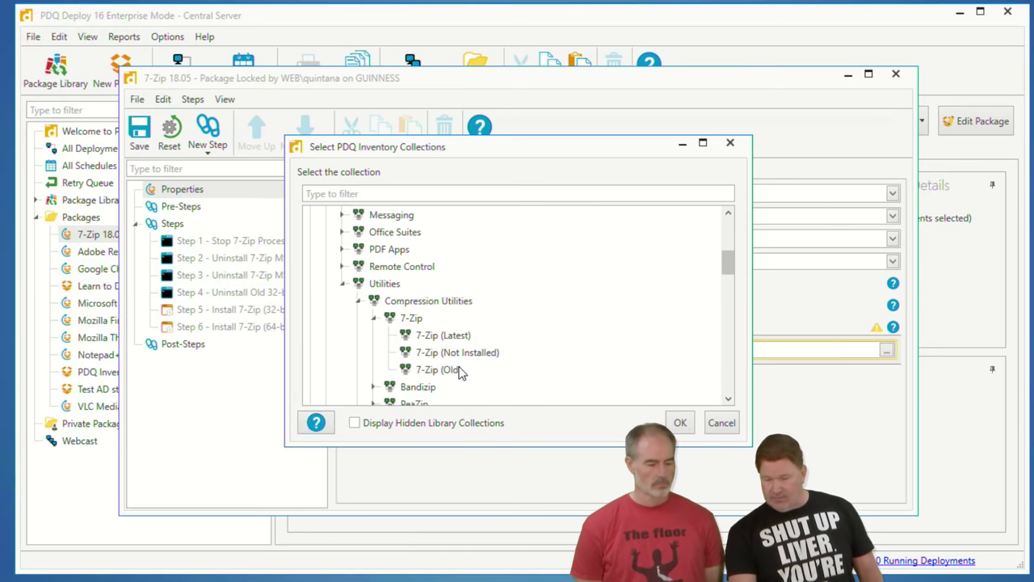
click(462, 371)
click(680, 422)
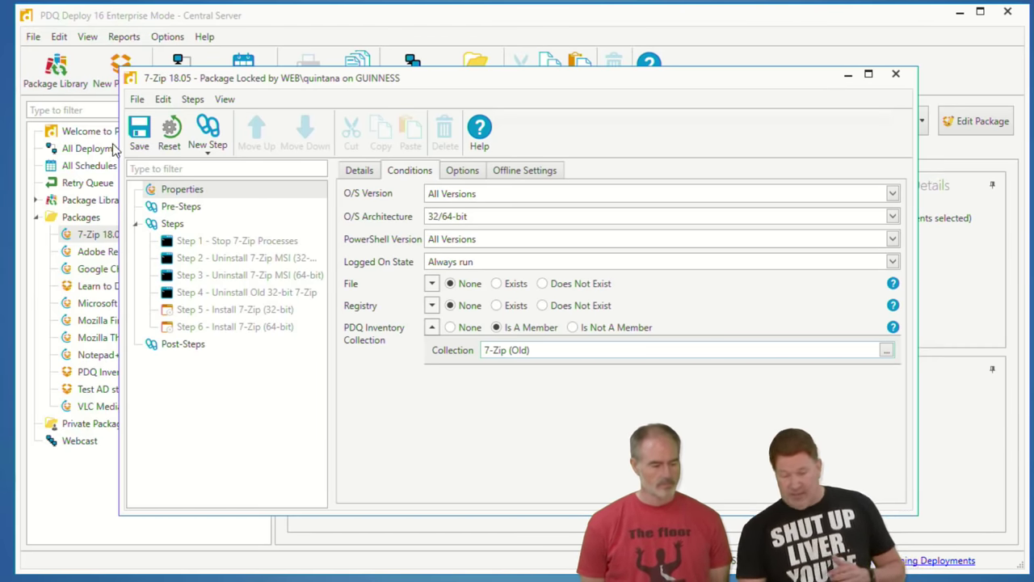
Rename the package to '7-Zip 18.05 - old only', save it and close the editor.
click(359, 173)
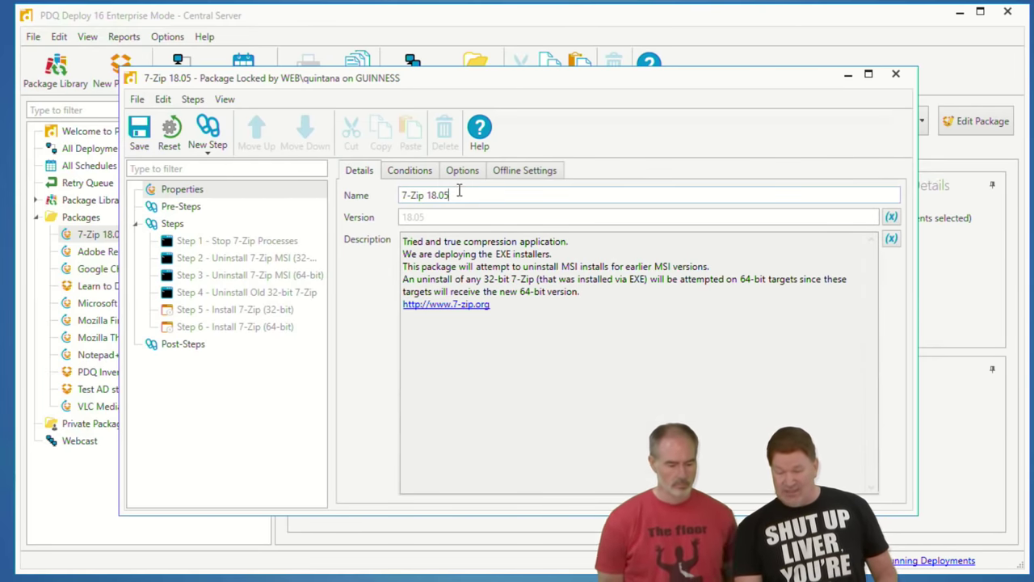
text(- )
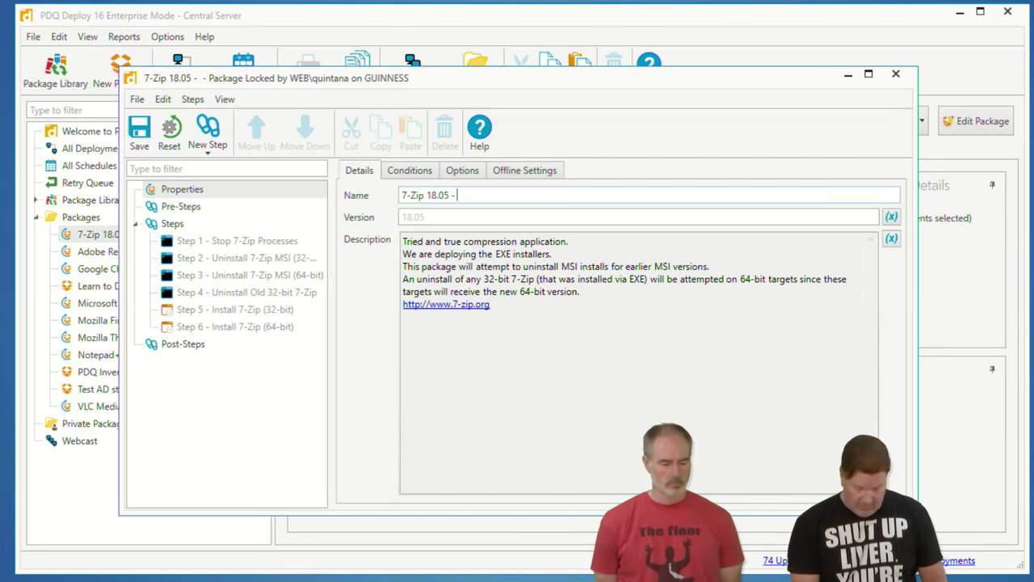
text(old only)
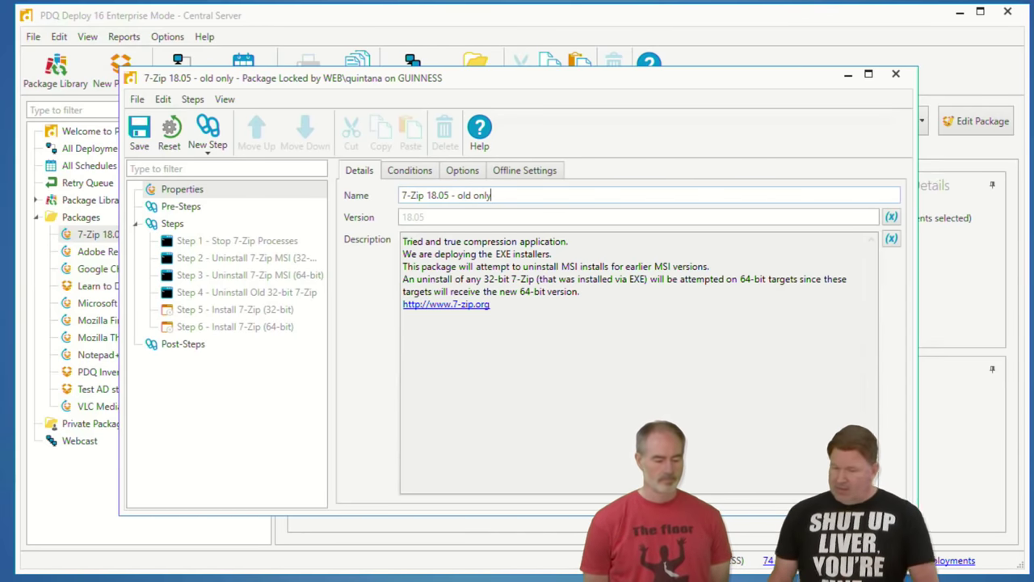
click(146, 131)
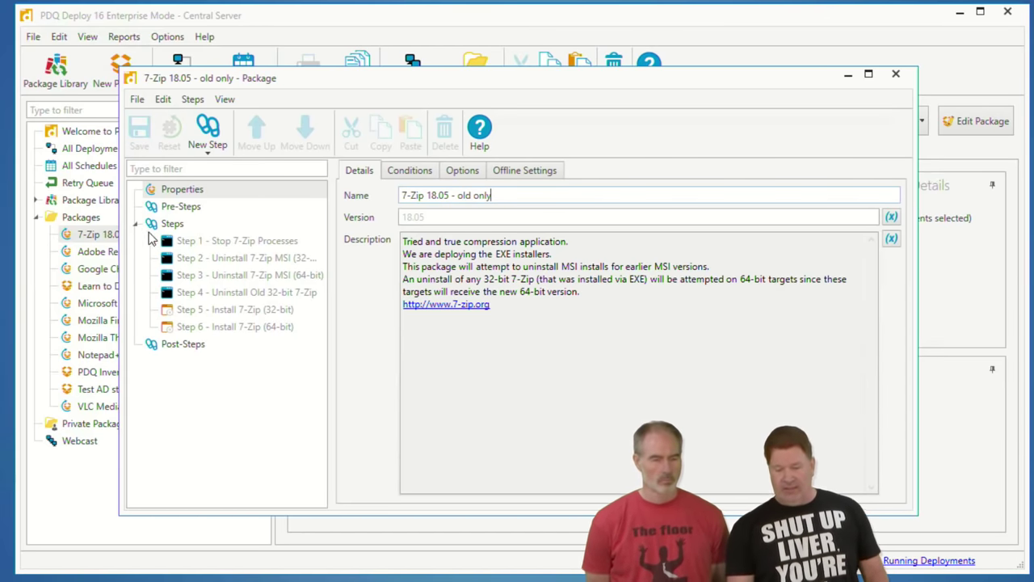
click(896, 75)
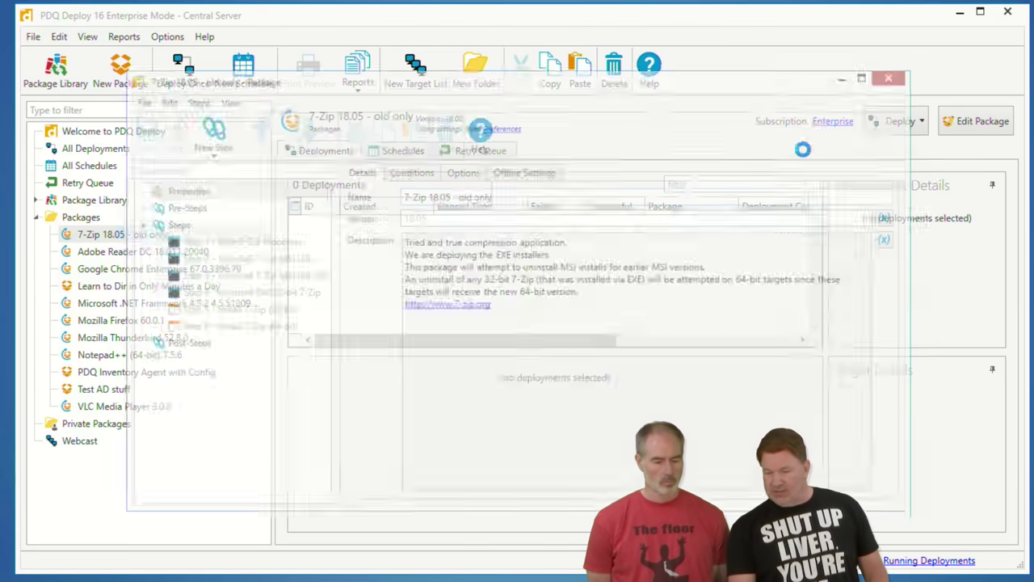
Download the latest 7-Zip package from the Package Library, then select Google Chrome Enterprise.
click(89, 200)
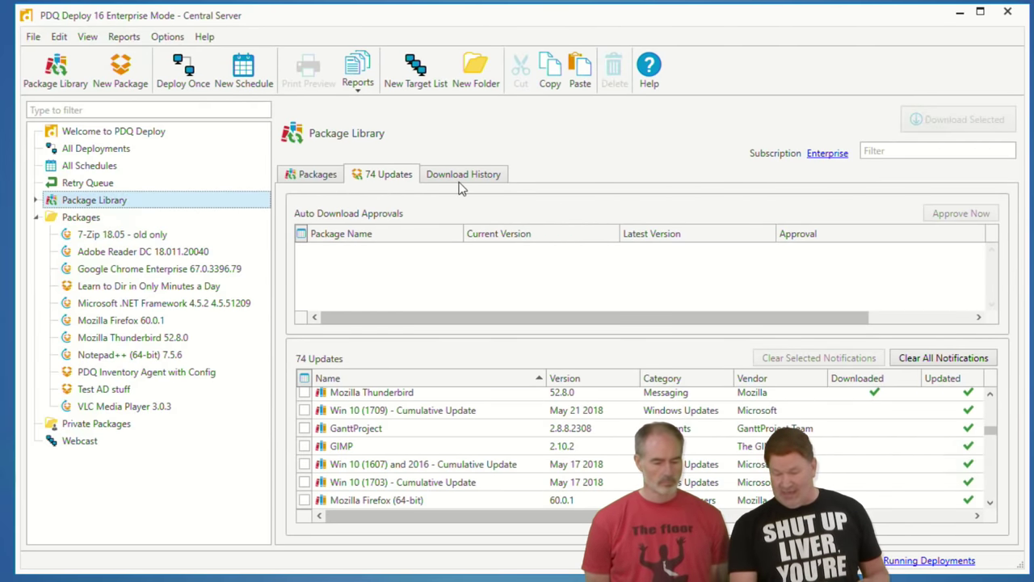
click(319, 174)
click(295, 222)
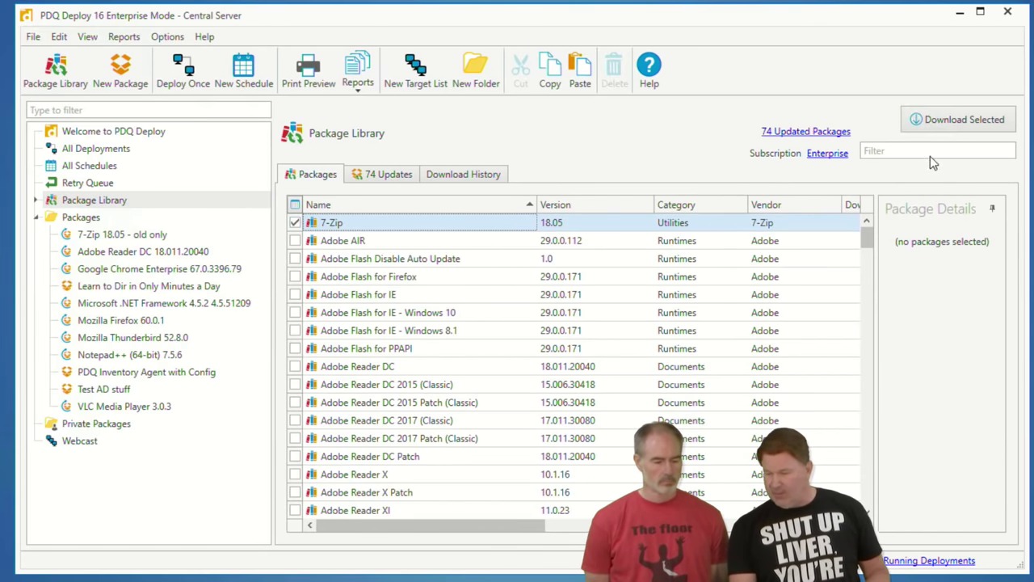
click(942, 131)
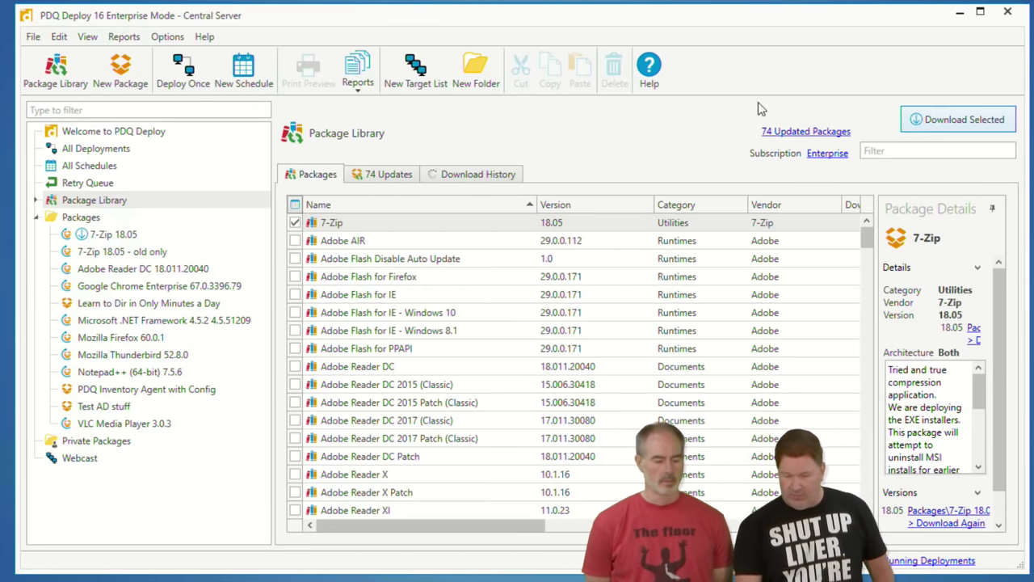
click(144, 288)
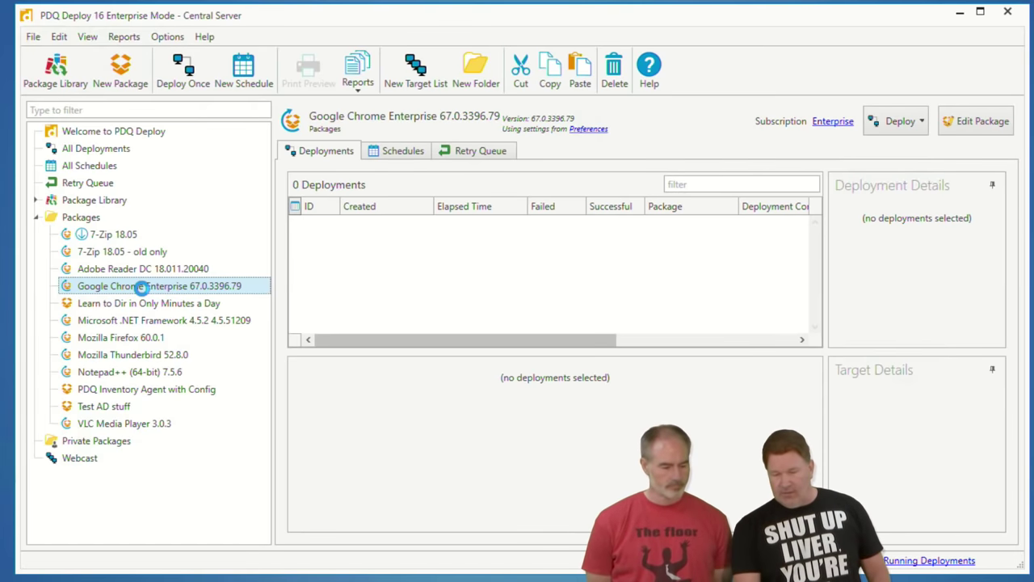
Give the Google Chrome Enterprise package an 'Is A Member' condition for Chrome Enterprise (Old) and save it.
double_click(135, 284)
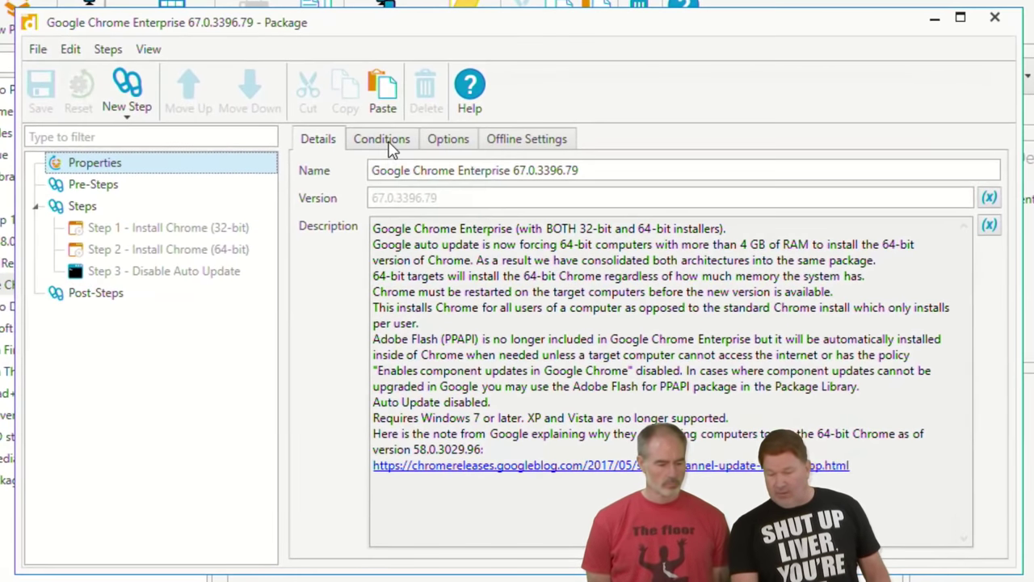
click(390, 149)
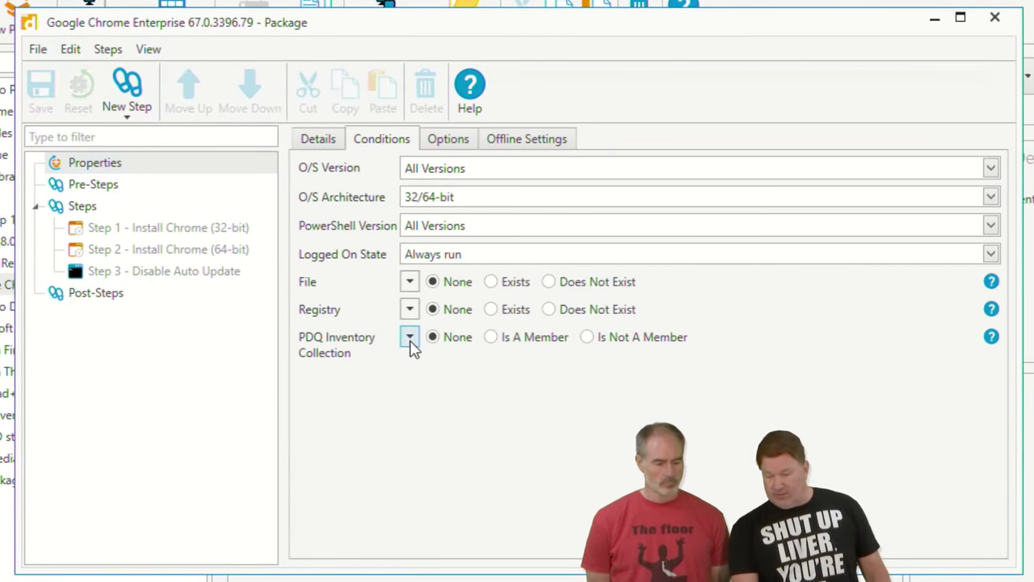
click(417, 333)
click(491, 337)
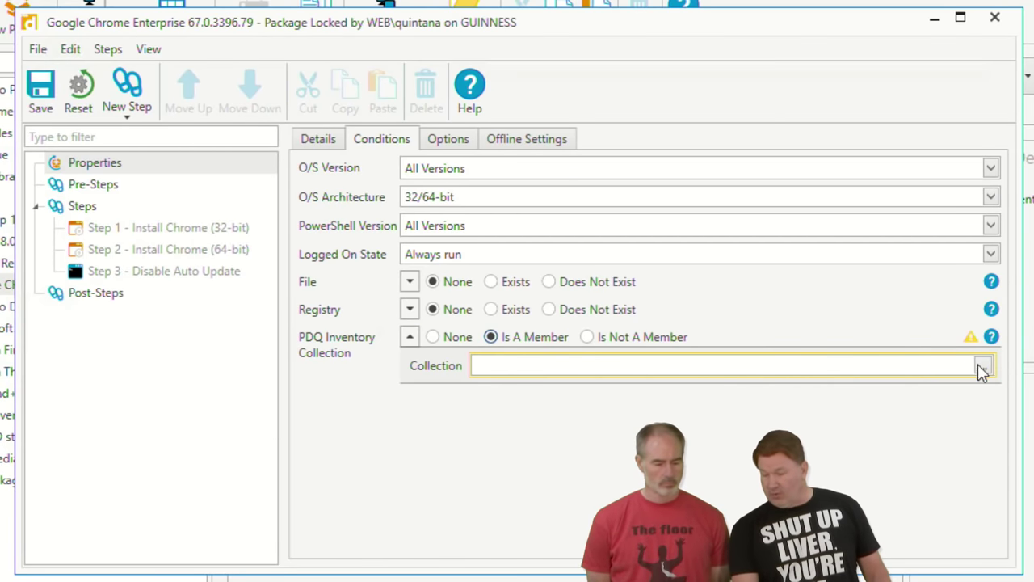
click(983, 365)
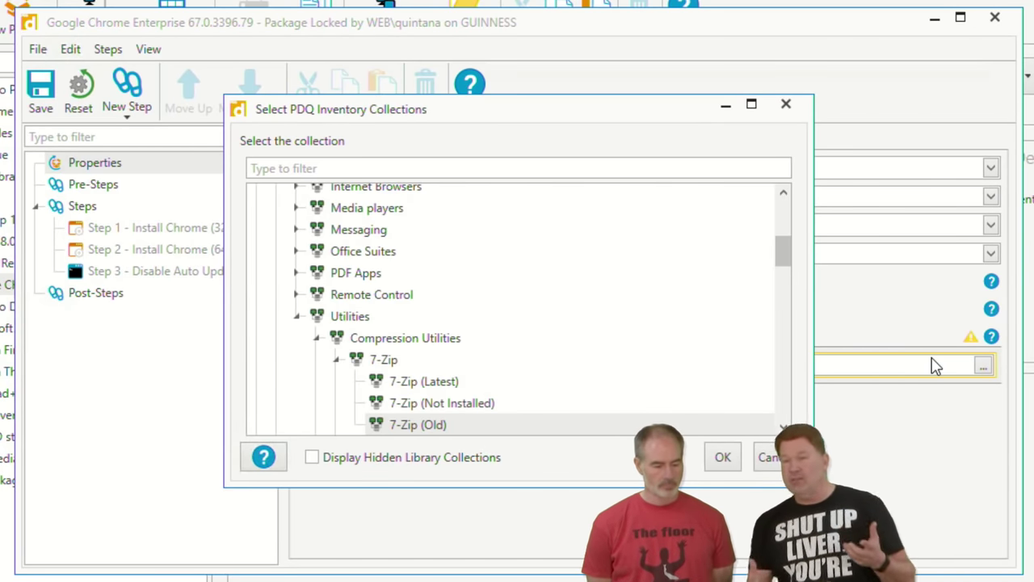
scroll(436, 275, up, 2)
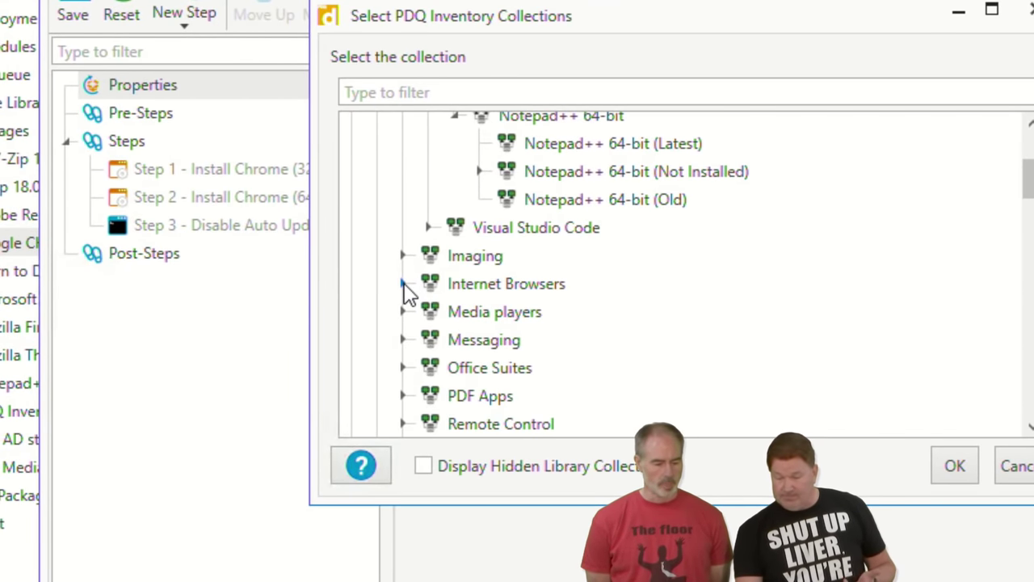
click(404, 285)
click(429, 312)
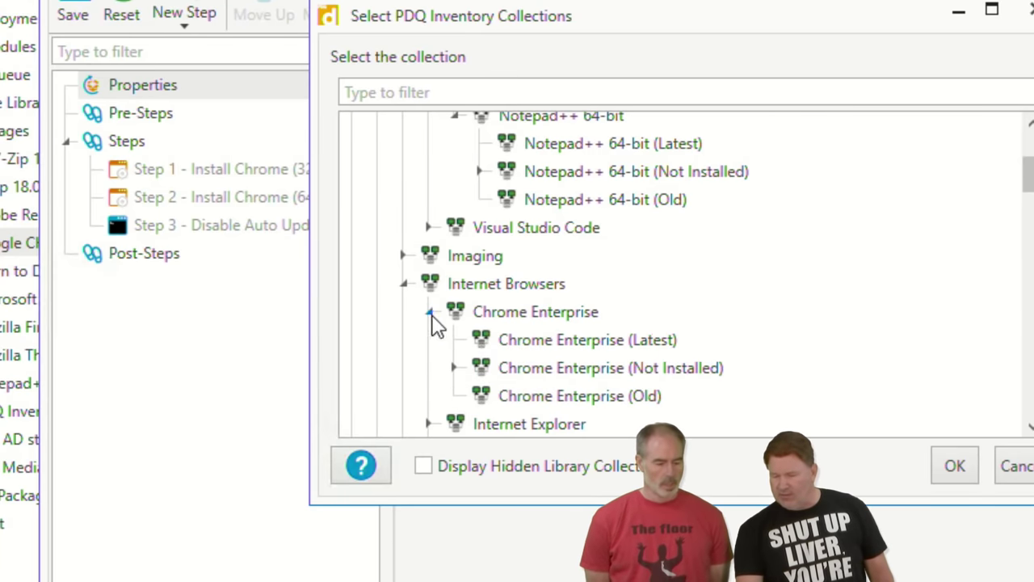
click(808, 398)
click(953, 466)
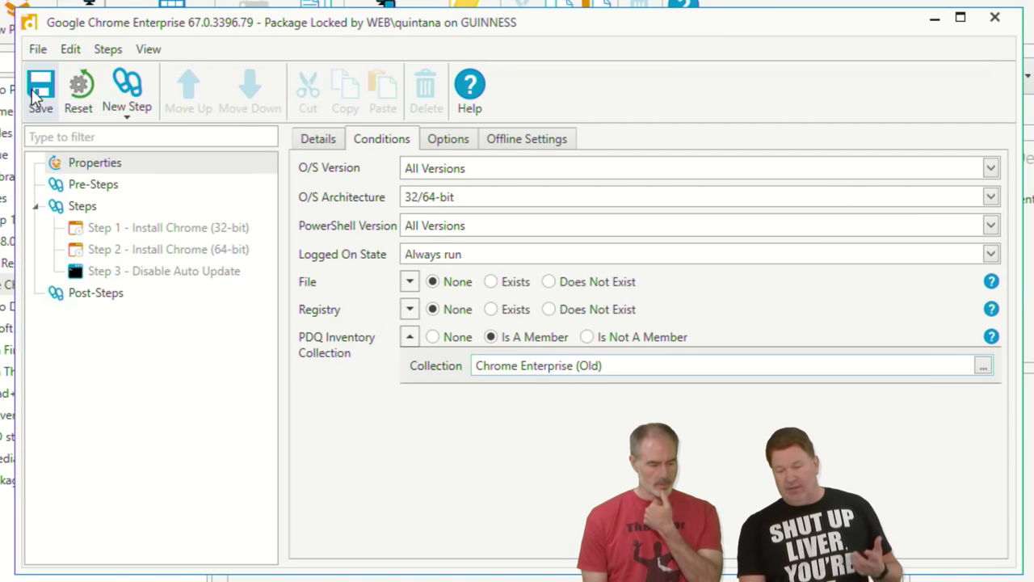
click(37, 88)
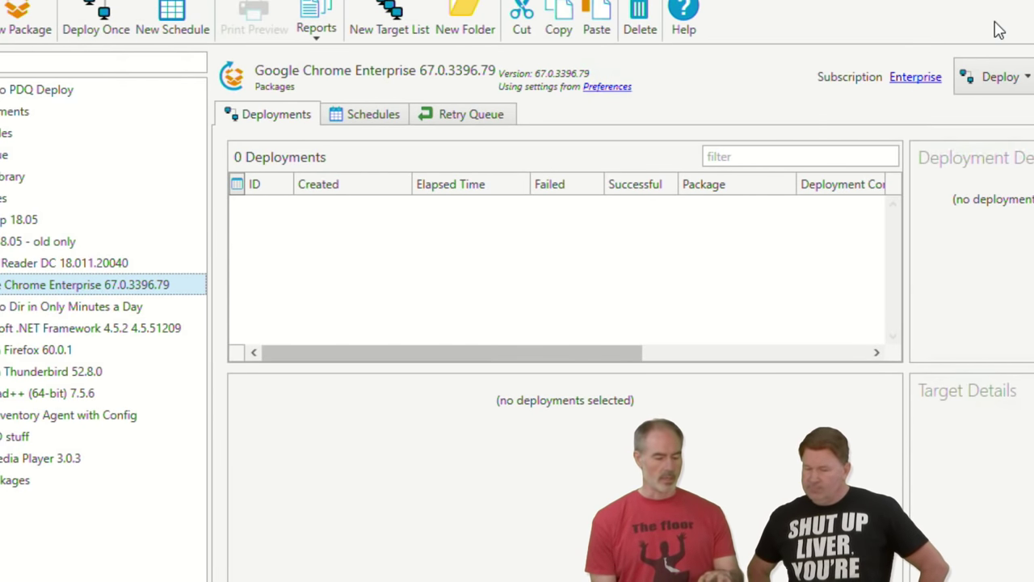
Look over the new 7-Zip 18.05 and Mozilla Firefox 60.0.1 packages, then switch to PDQ Inventory.
click(97, 219)
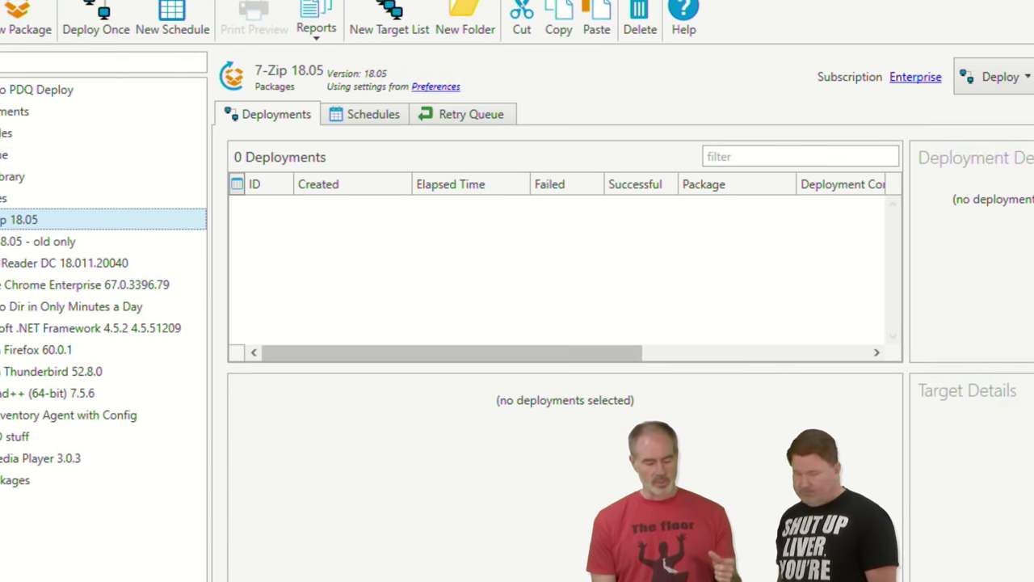
click(63, 355)
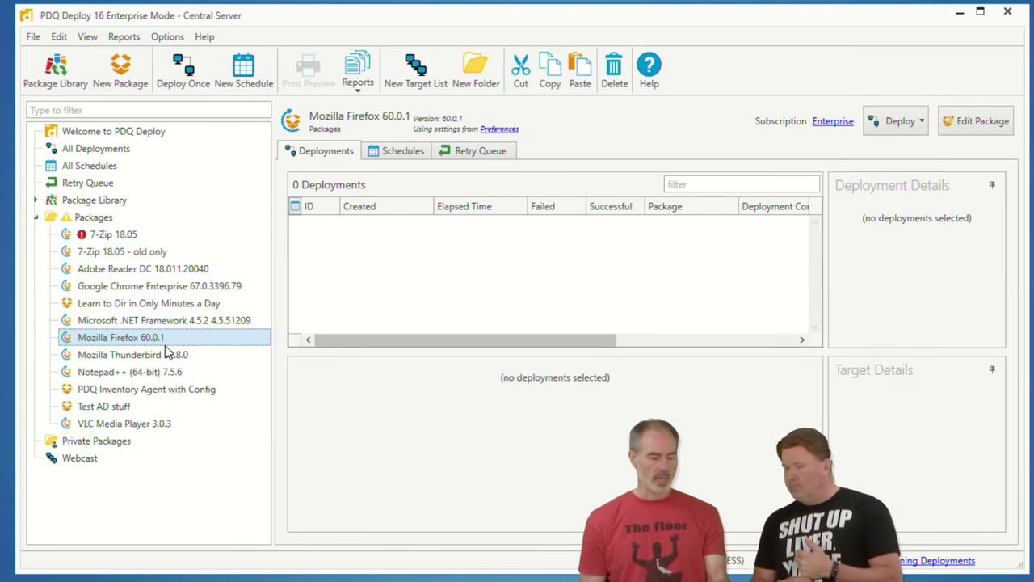
key(alt+Tab)
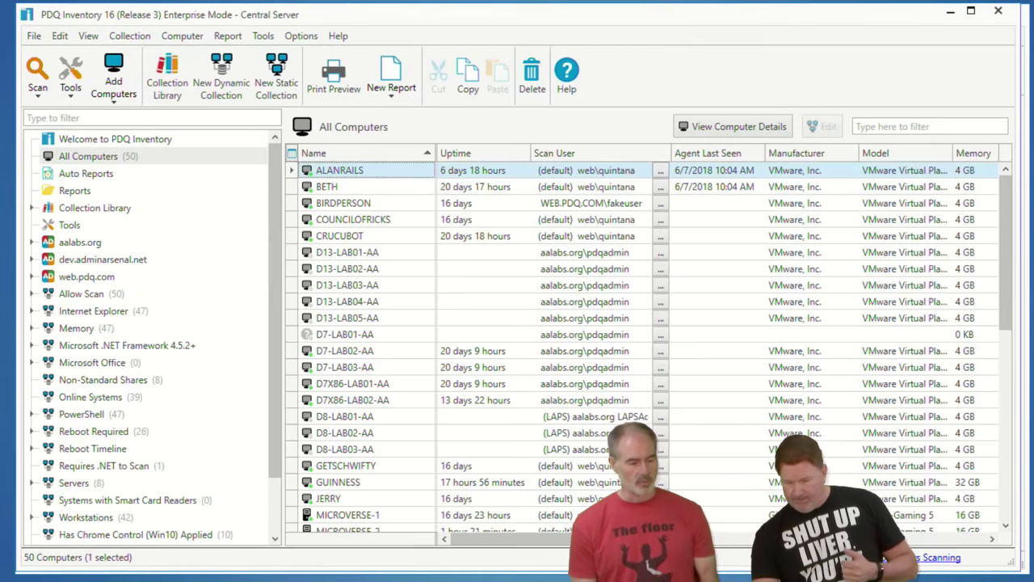
Expand the Collection Library to reveal Applications, Hardware, O/S, Runtimes and Windows Updates groups.
click(33, 208)
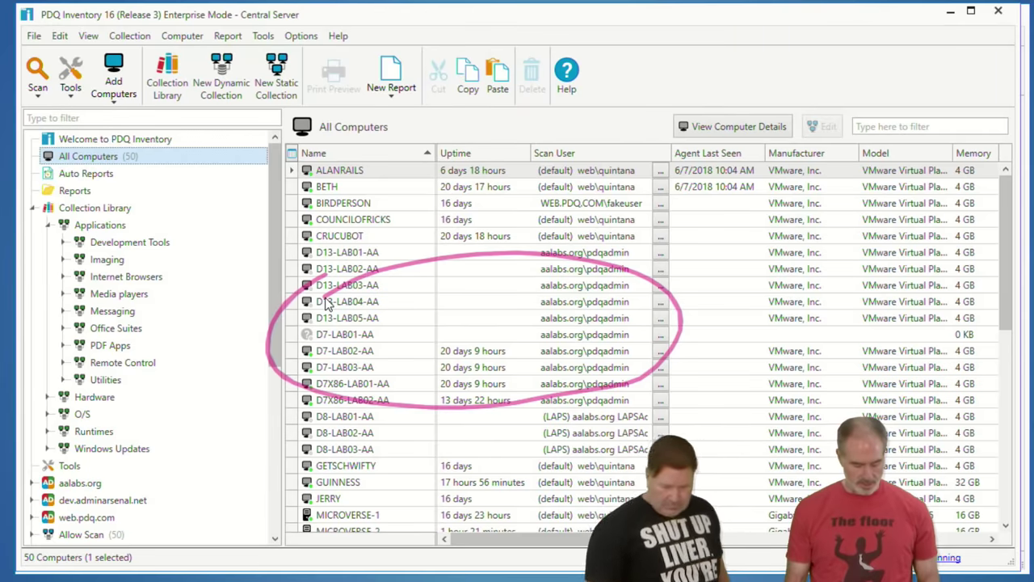
key(Escape)
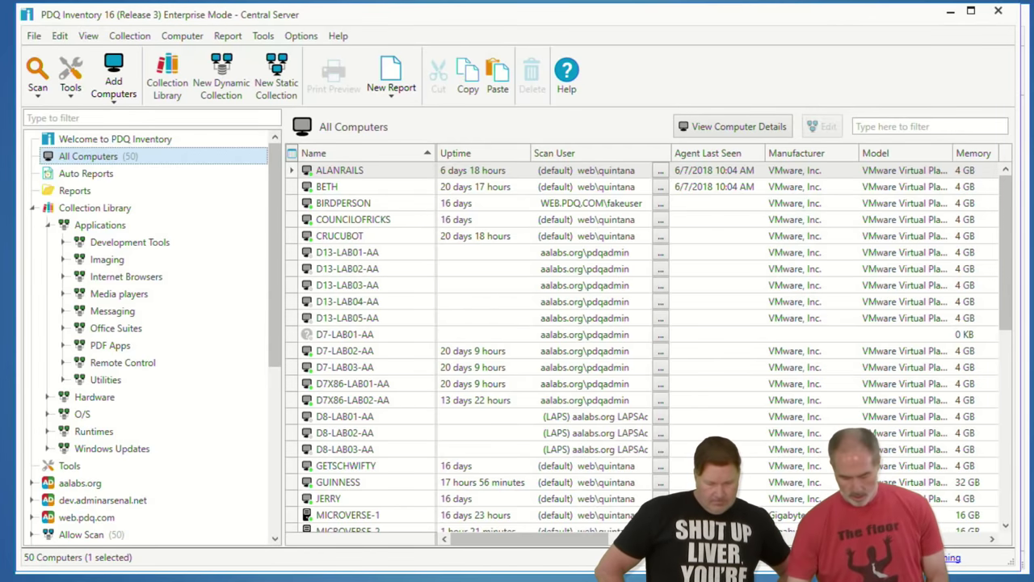
mouse_move(631, 398)
mouse_down()
mouse_move(671, 429)
mouse_move(566, 394)
mouse_up()
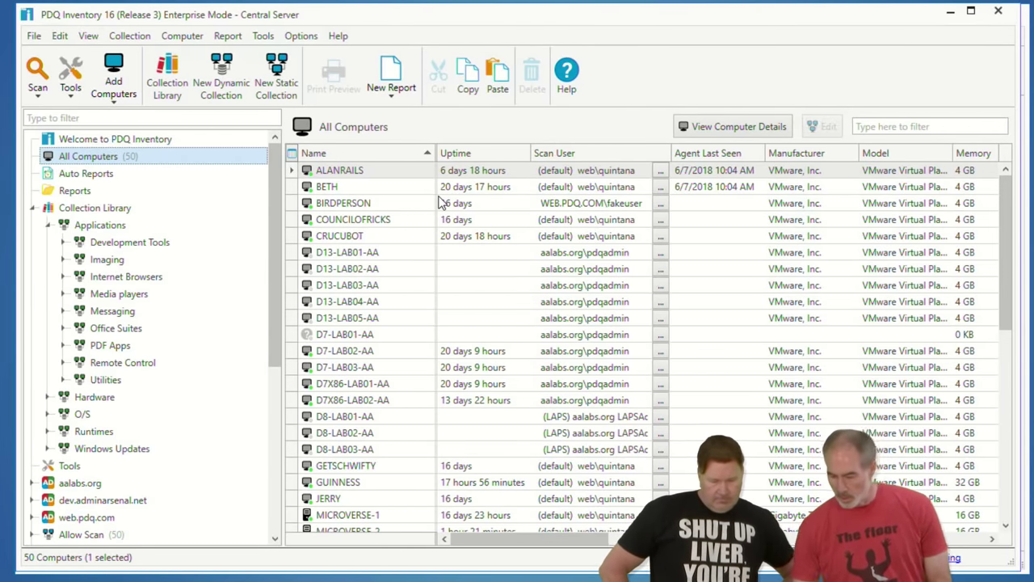
click(301, 36)
click(236, 209)
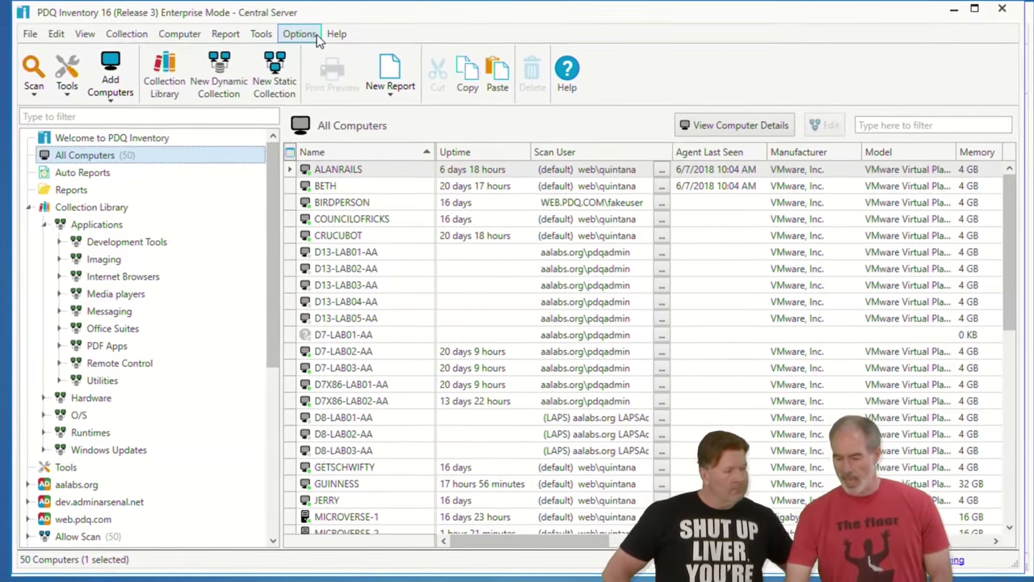
Open the scan user credentials manager and start a new LAPS credential with LAPS user LAPSAdmin.
click(300, 35)
click(264, 111)
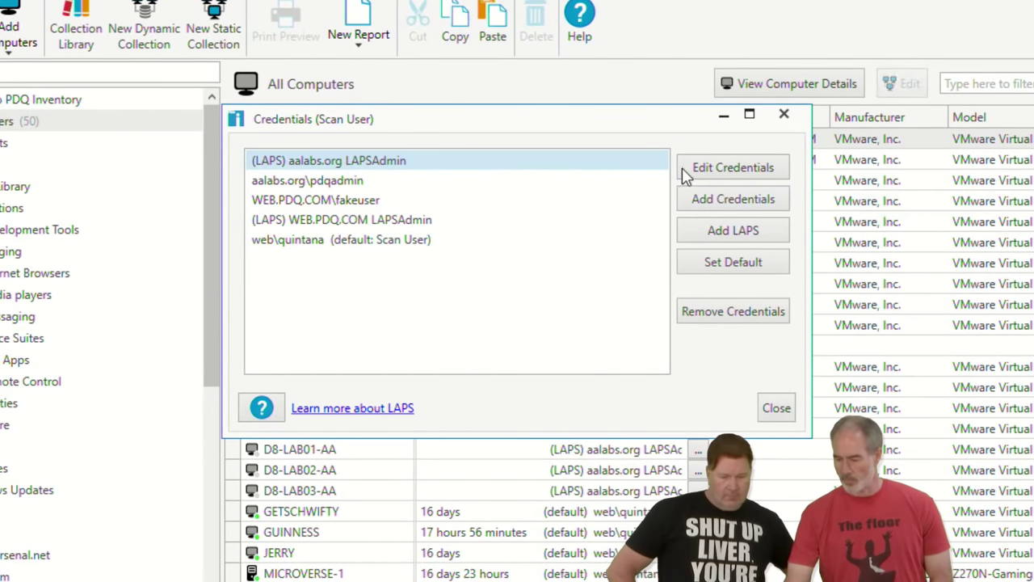
click(717, 236)
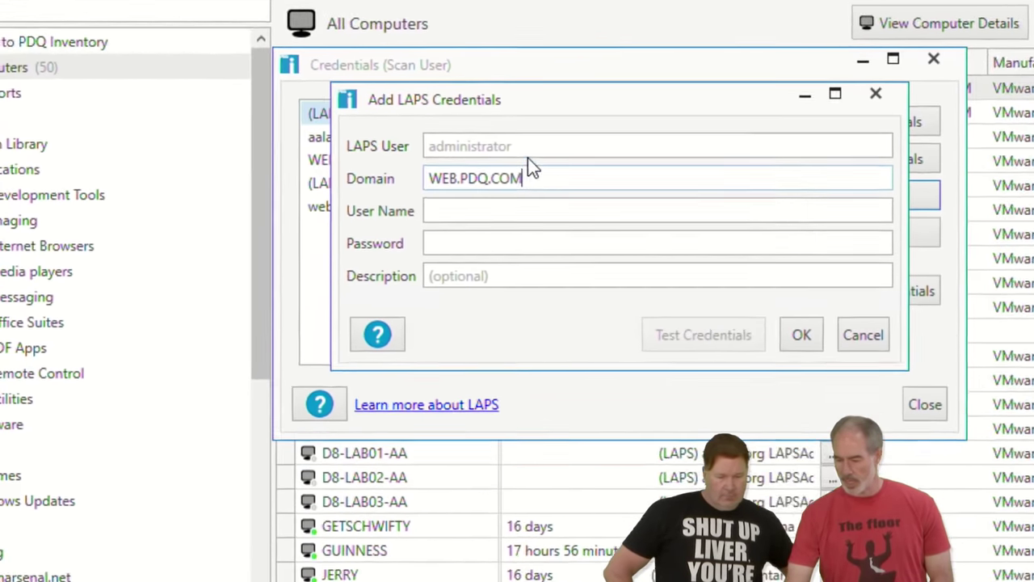
click(485, 188)
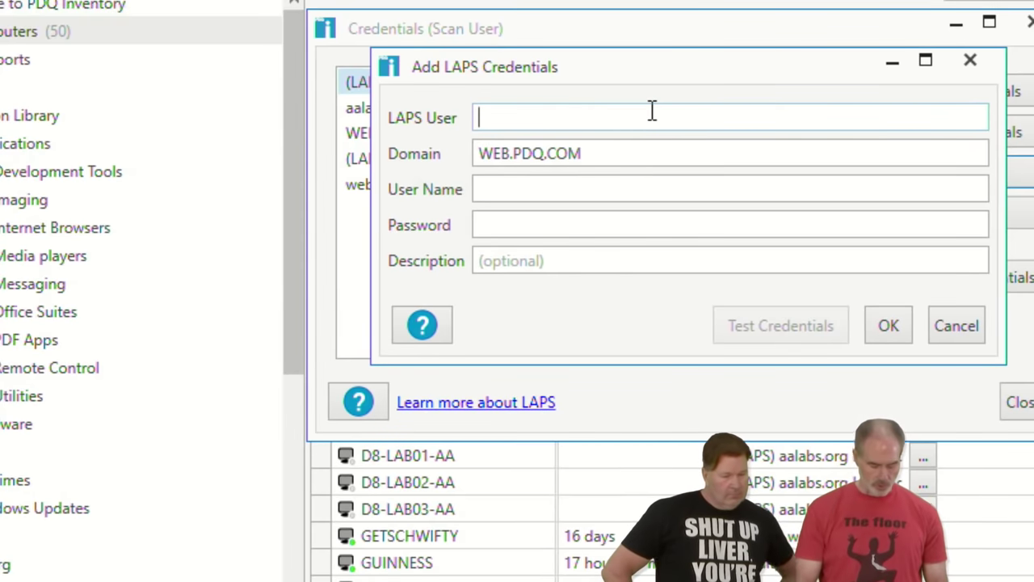
text(LA)
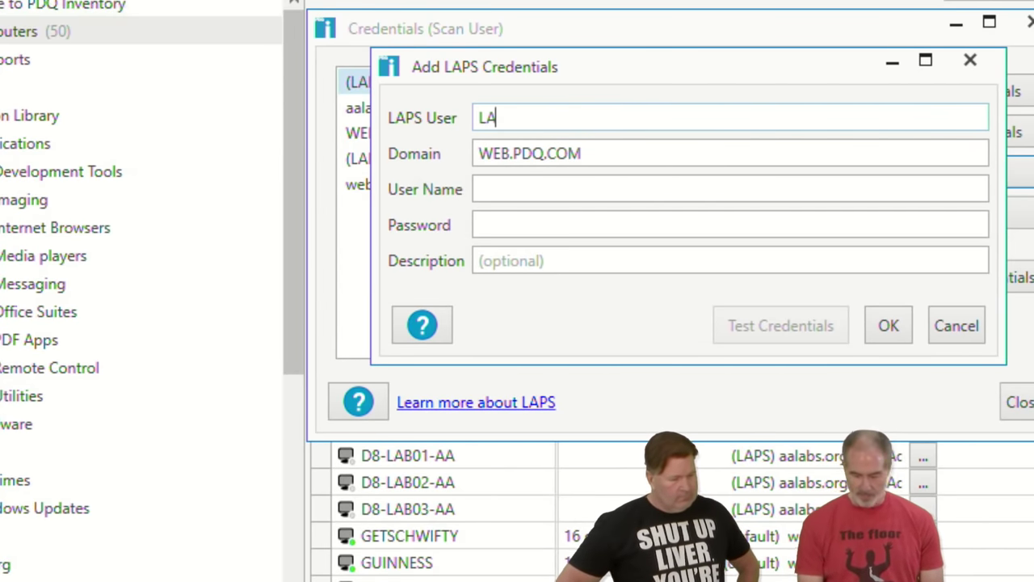
text(PSAdmin)
Enter domain aalabs.org, user name pdqadmin and its password, then start a credentials test.
key(Tab)
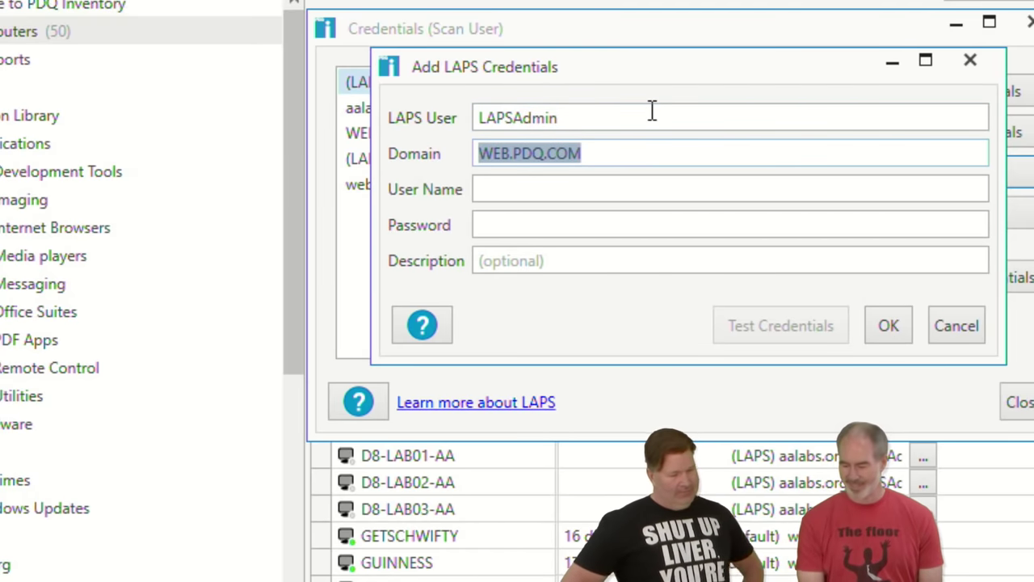
key(Tab)
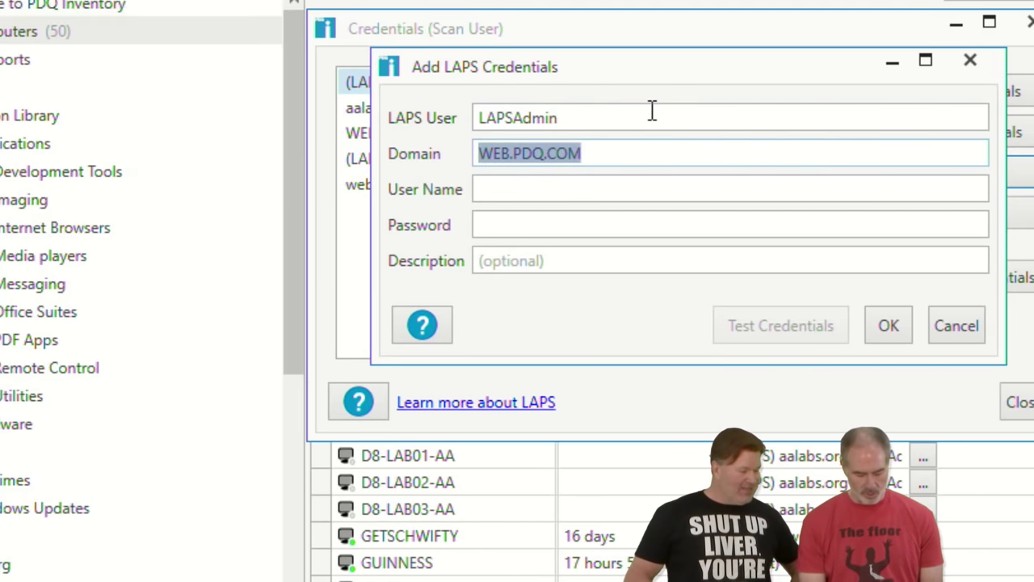
text(aalabs.org)
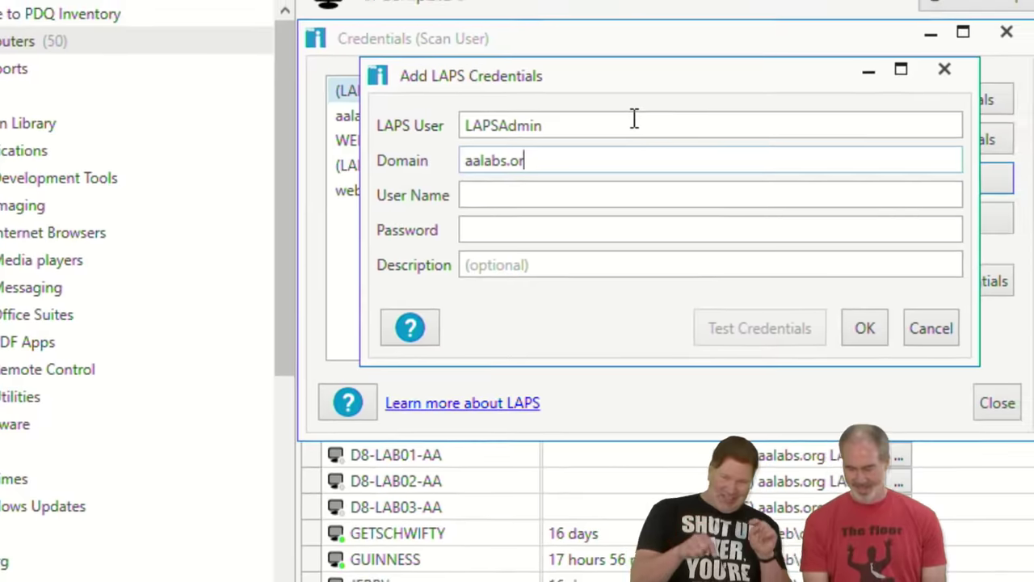
key(Tab)
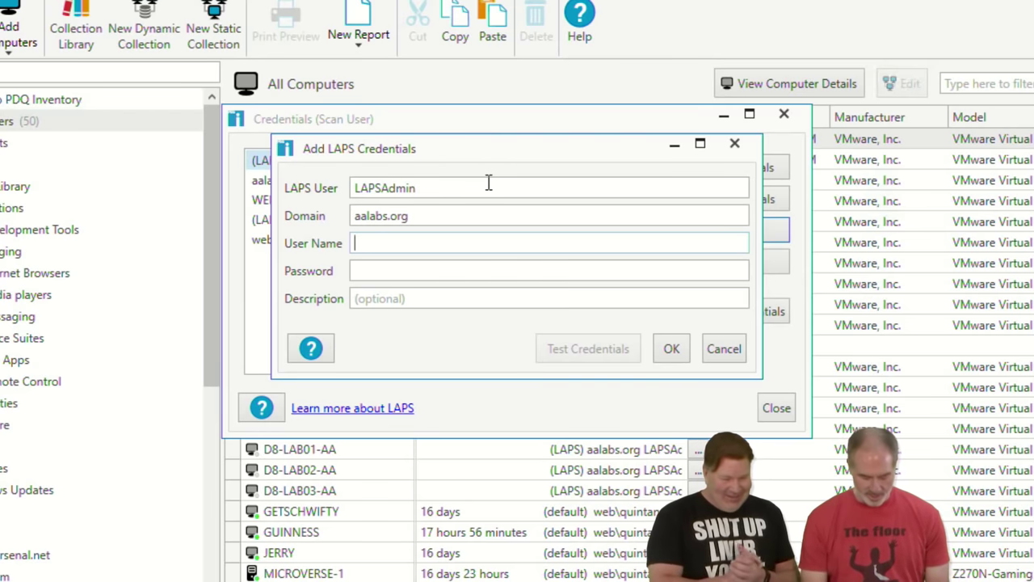
text(pdqadmin)
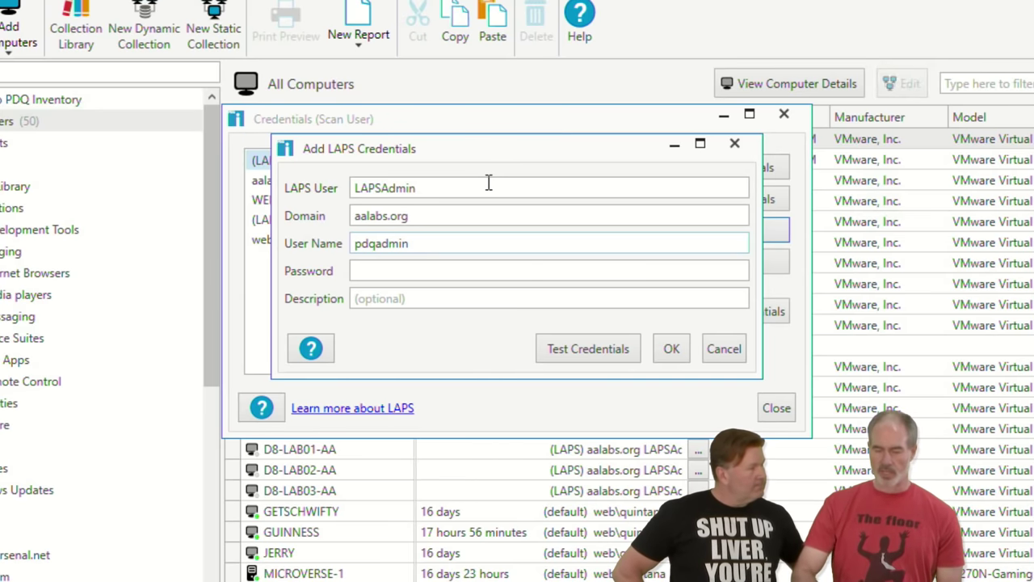
key(Tab)
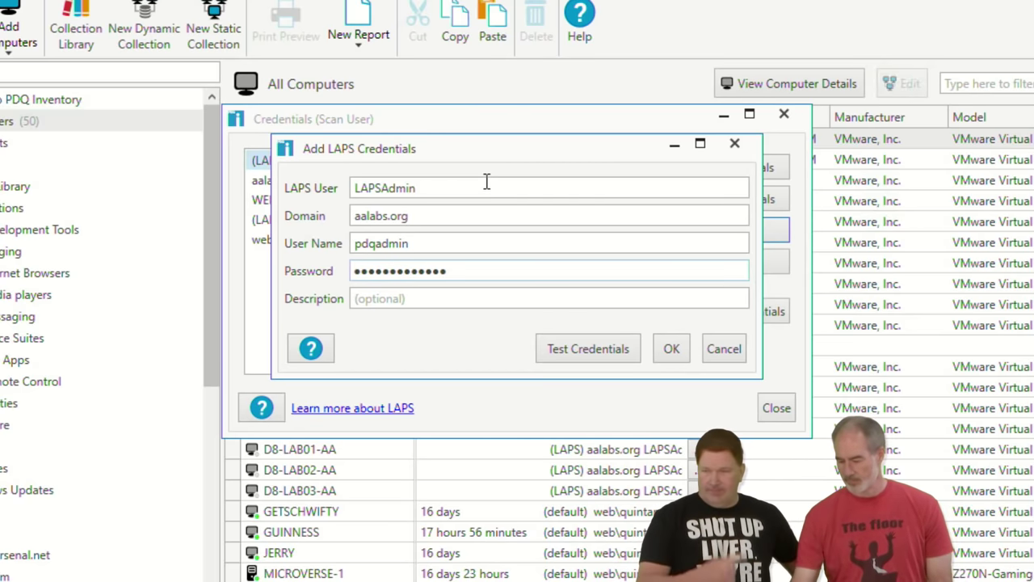
click(589, 352)
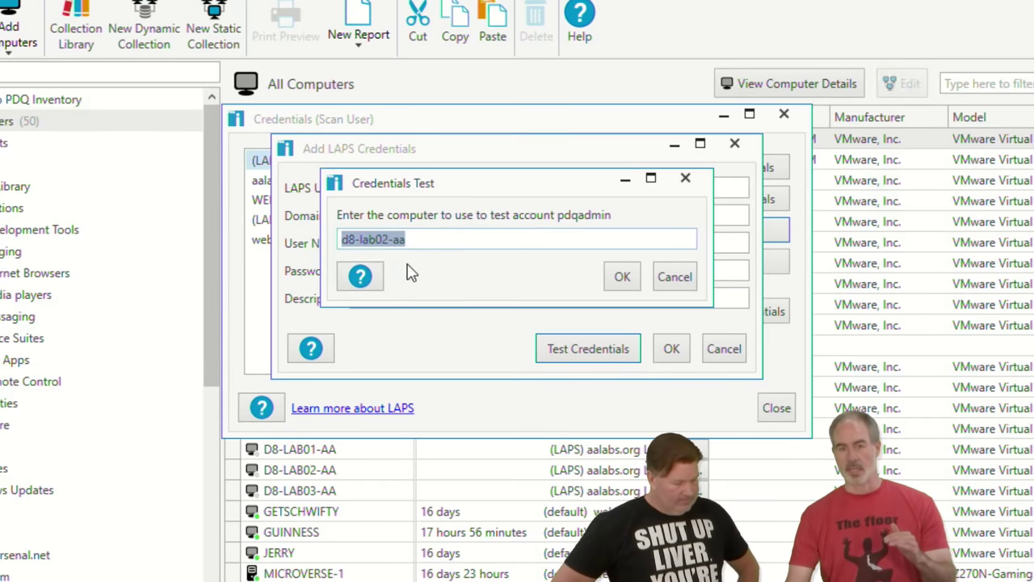
Test the new credential on d8-lab02-aa, discard it, and leave the existing aalabs.org LAPSAdmin entry unchanged.
click(623, 278)
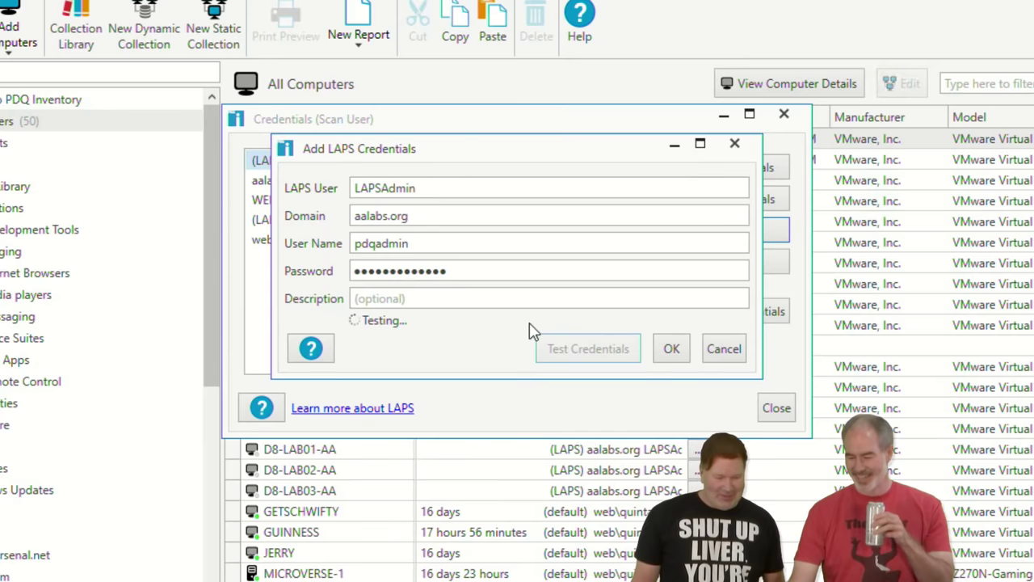
click(727, 351)
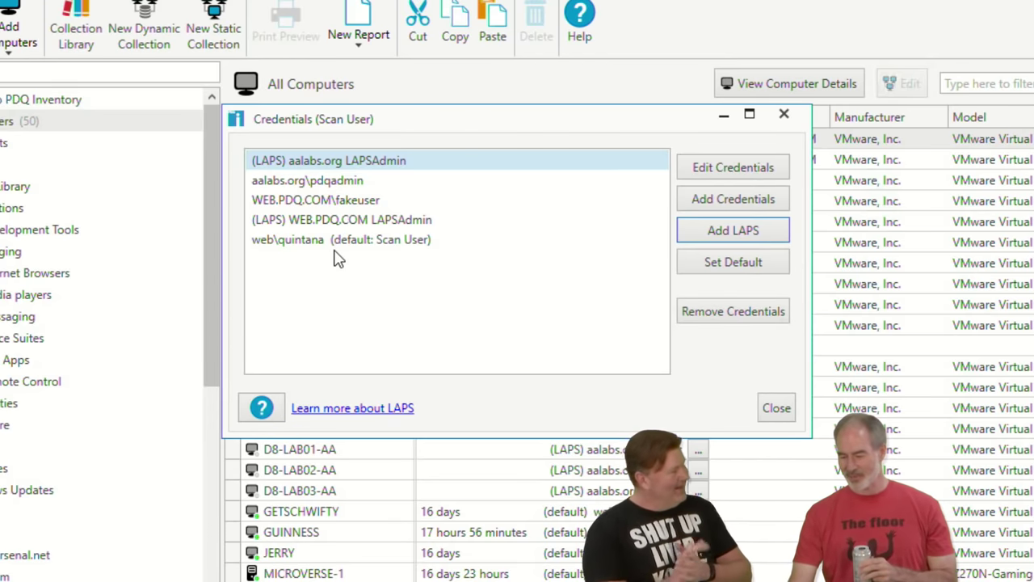
click(717, 171)
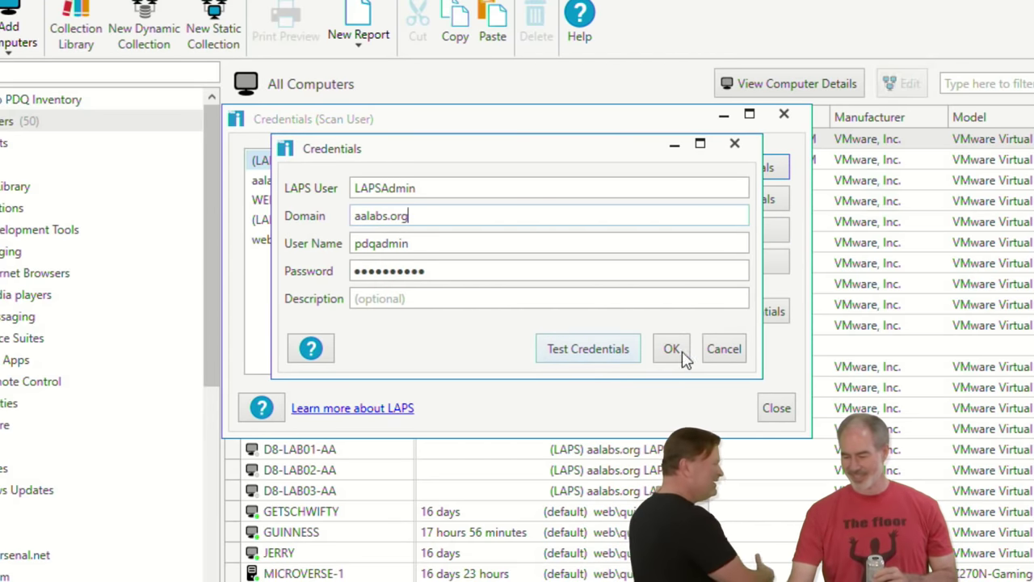
click(716, 349)
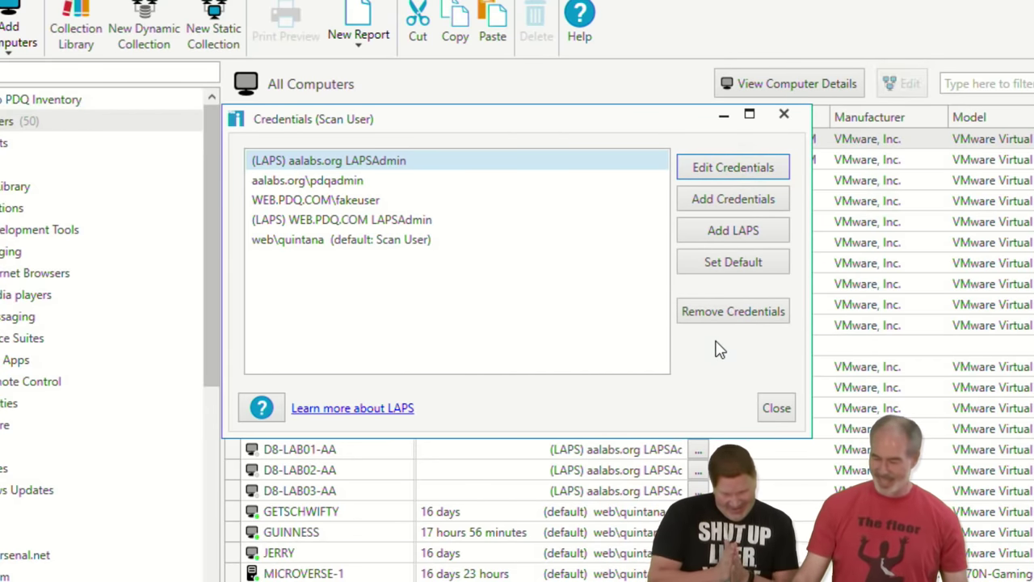
Close the scan user credentials, select D13-LAB01-AA and collapse the Collection Library.
click(785, 117)
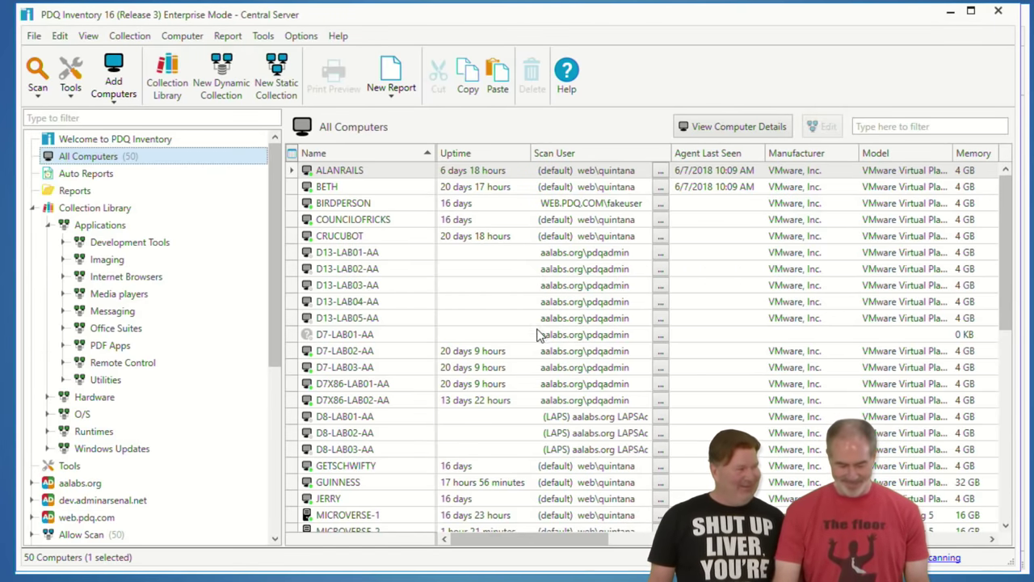
click(340, 257)
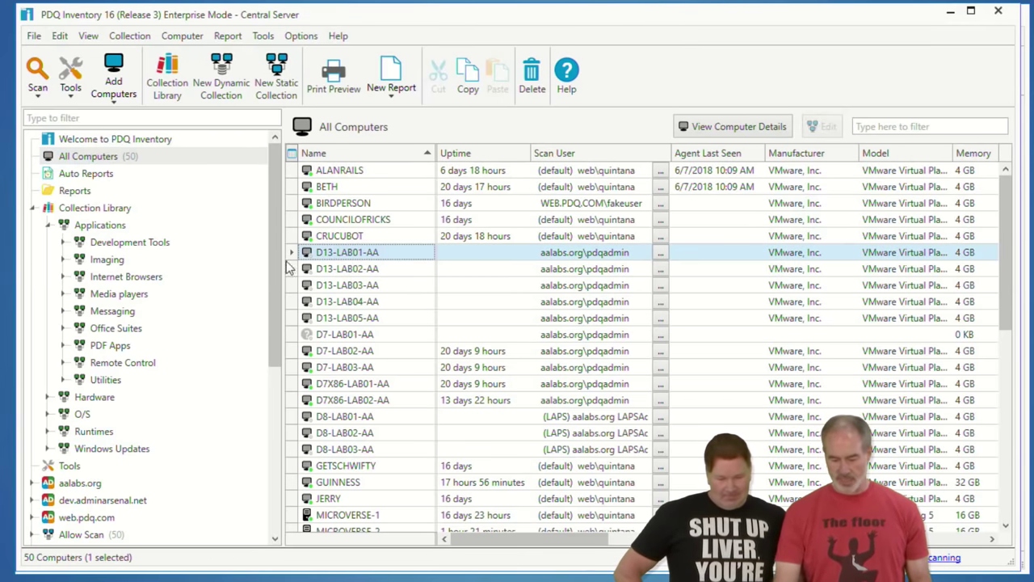
click(33, 208)
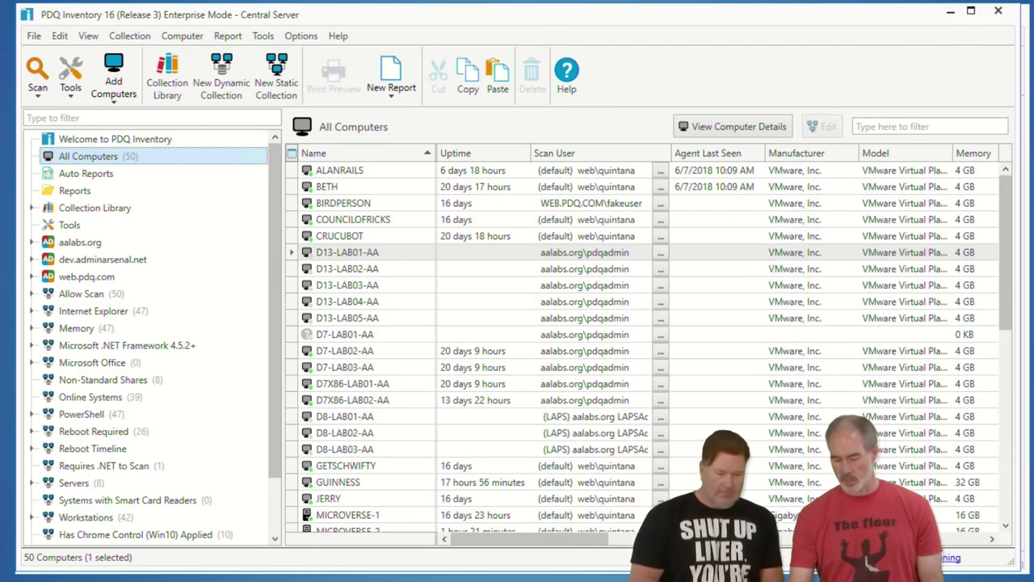
Highlight D13-LAB01-AA's Scan User entries with an annotation, clear it, and switch to PDQ Deploy.
click(598, 255)
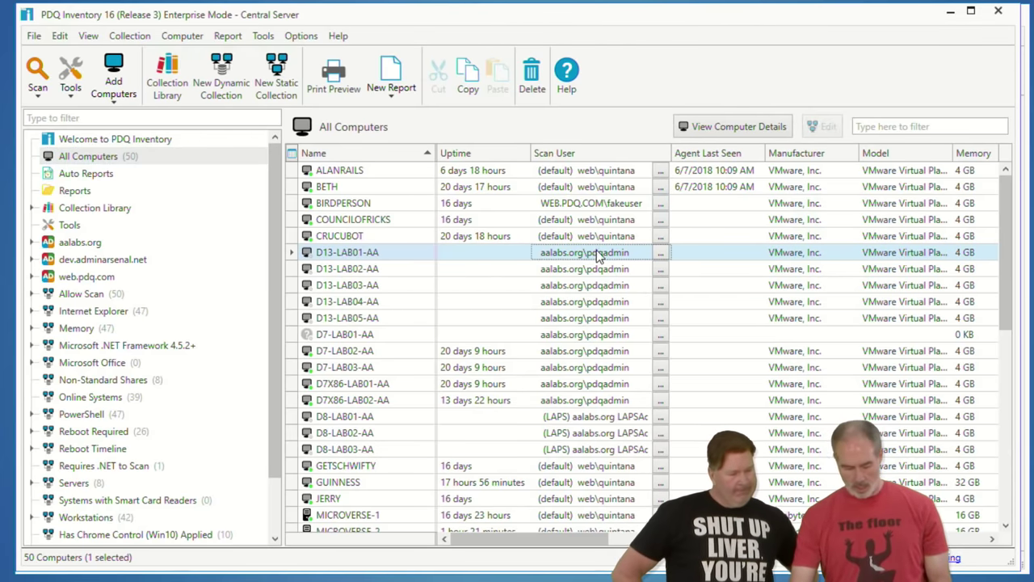
mouse_move(606, 223)
mouse_down()
mouse_move(589, 231)
mouse_move(652, 462)
mouse_move(574, 252)
mouse_up()
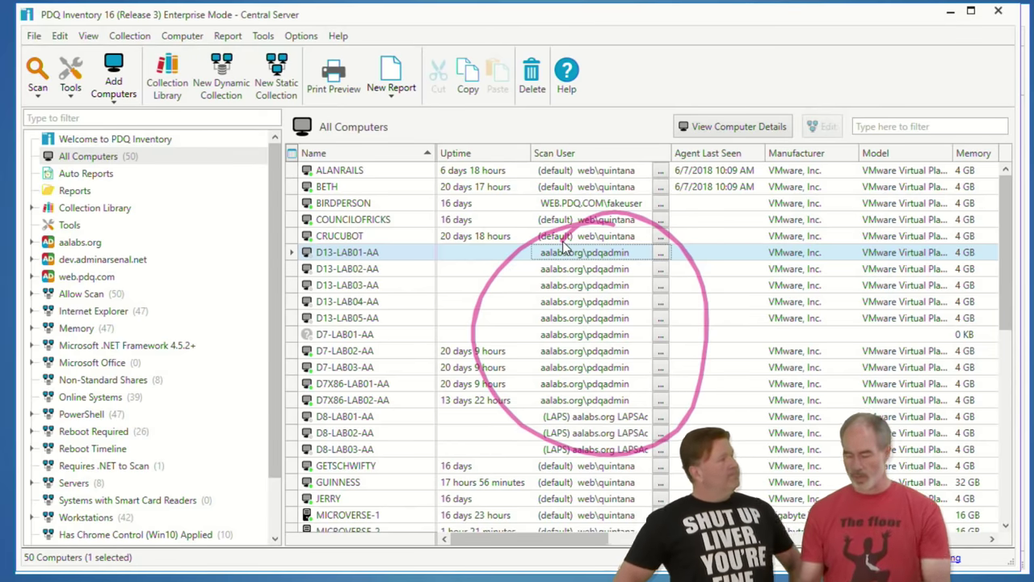
key(Escape)
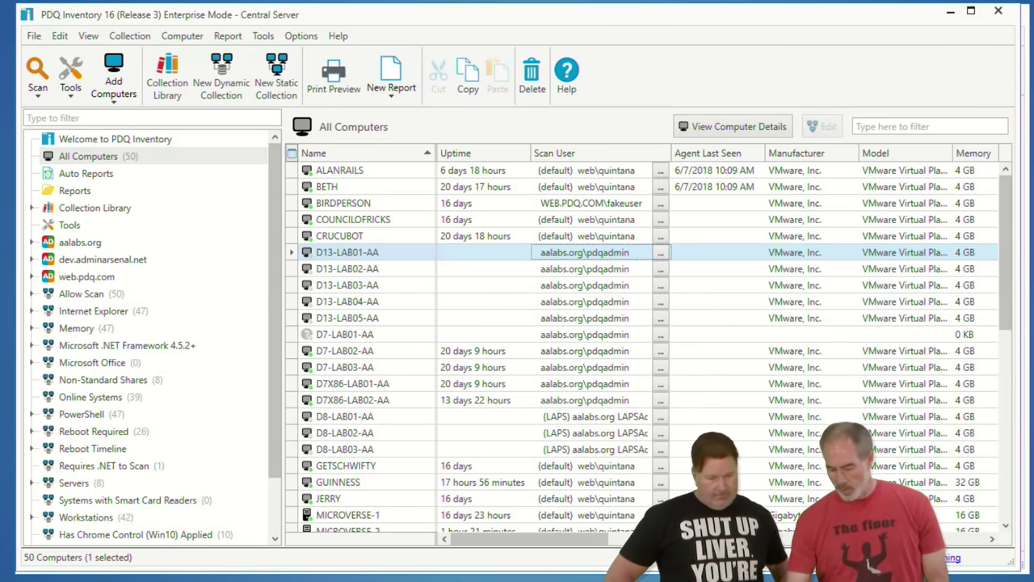
key(alt+Tab)
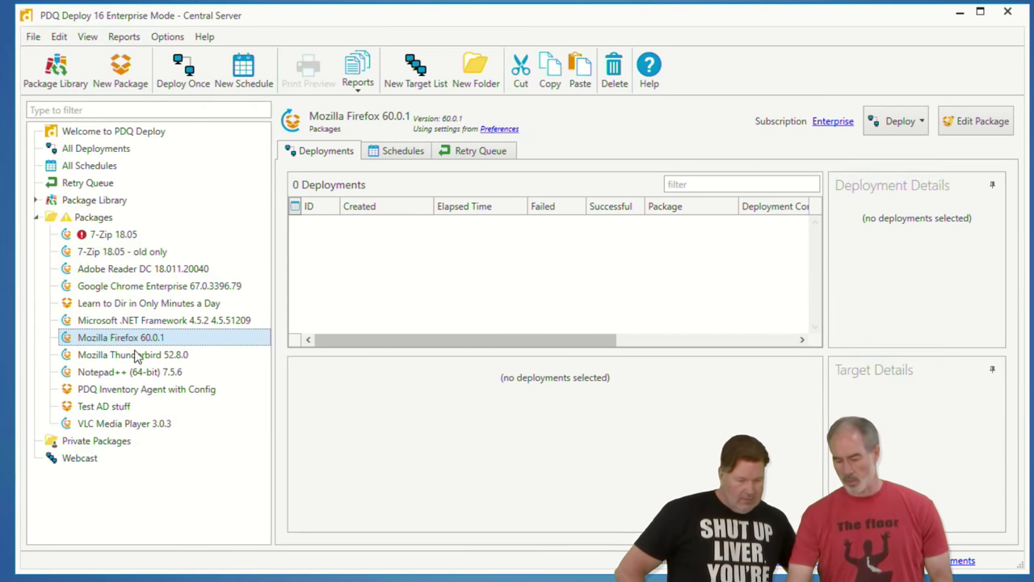
Turn on 'Use PDQ Inventory Scan User credentials first, when available' for the Weekely schedule and save.
click(89, 168)
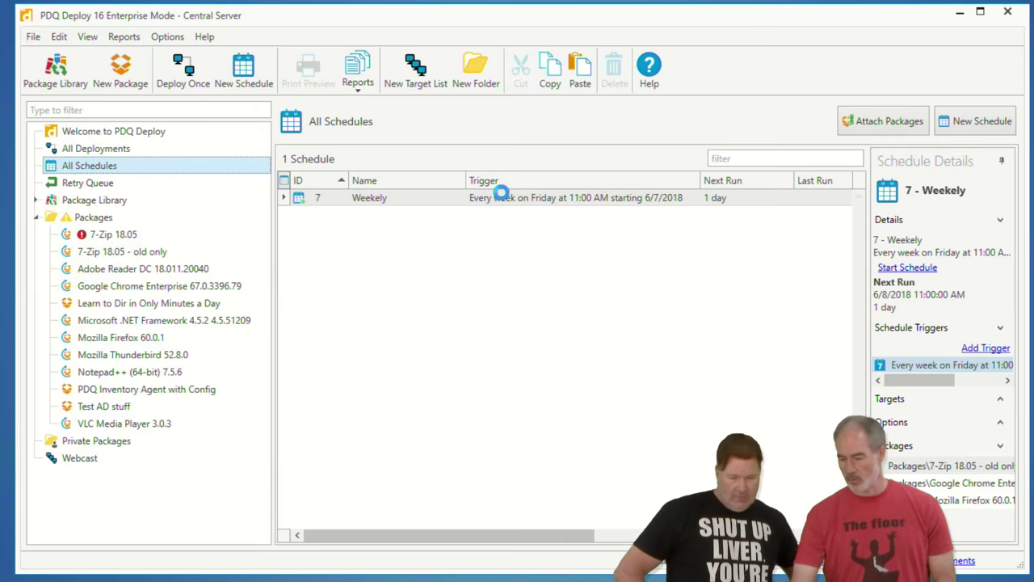
click(503, 197)
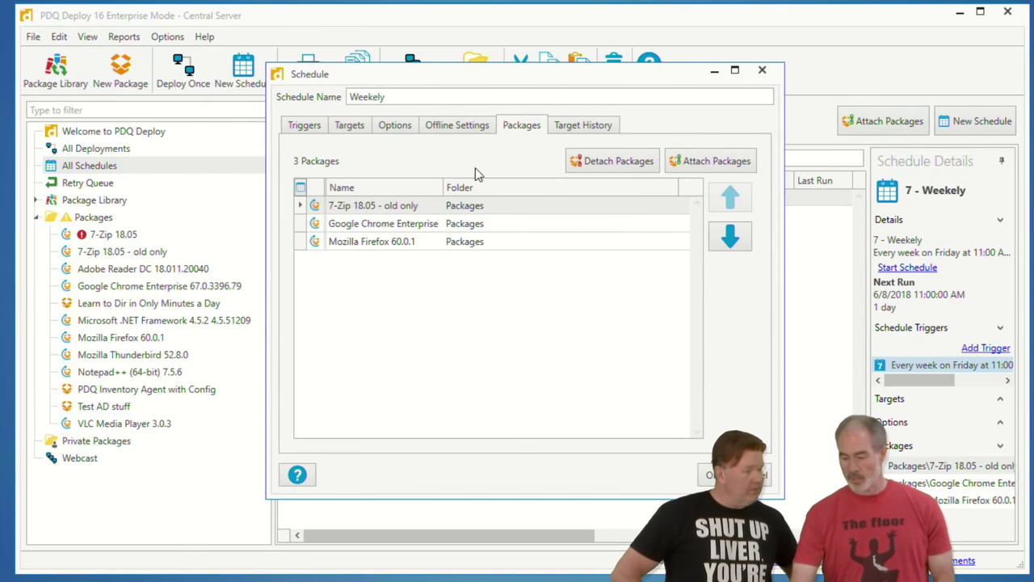
click(395, 126)
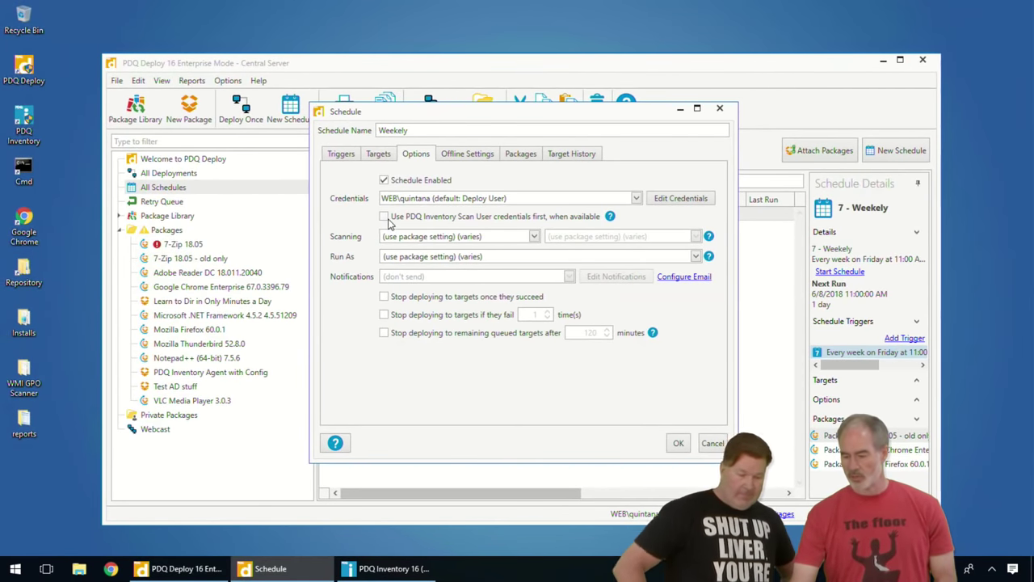
click(384, 217)
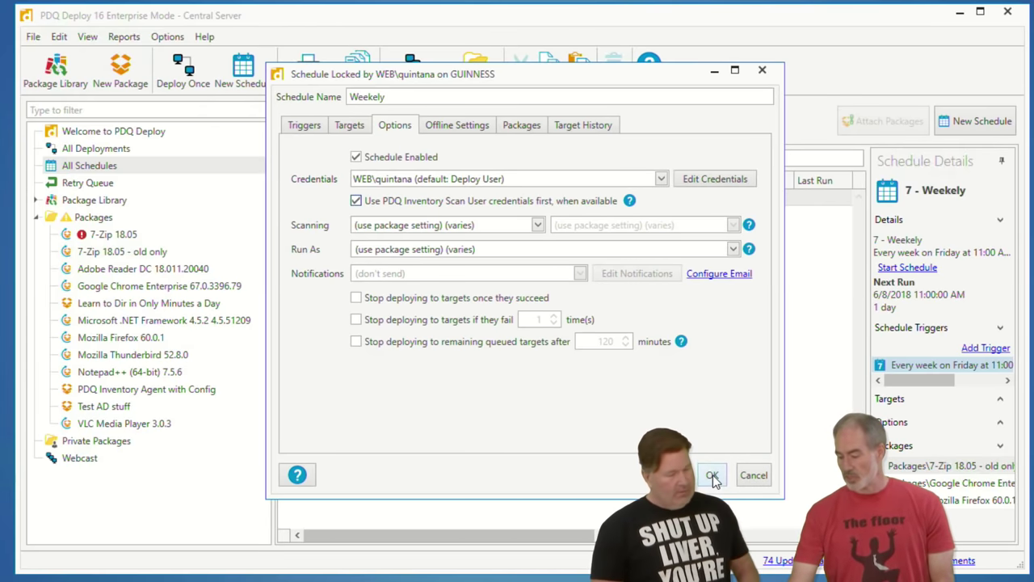
click(712, 476)
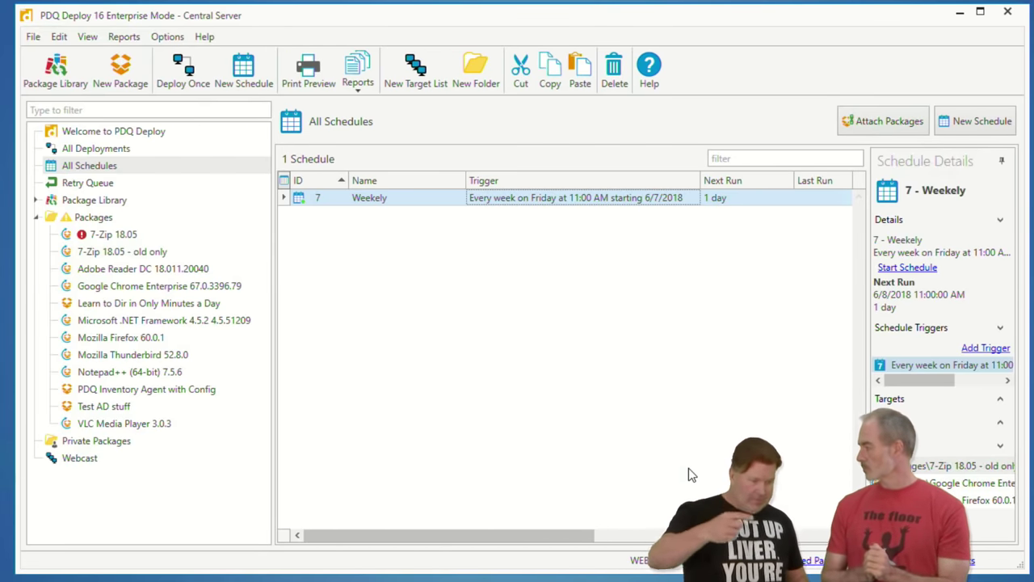
double_click(462, 198)
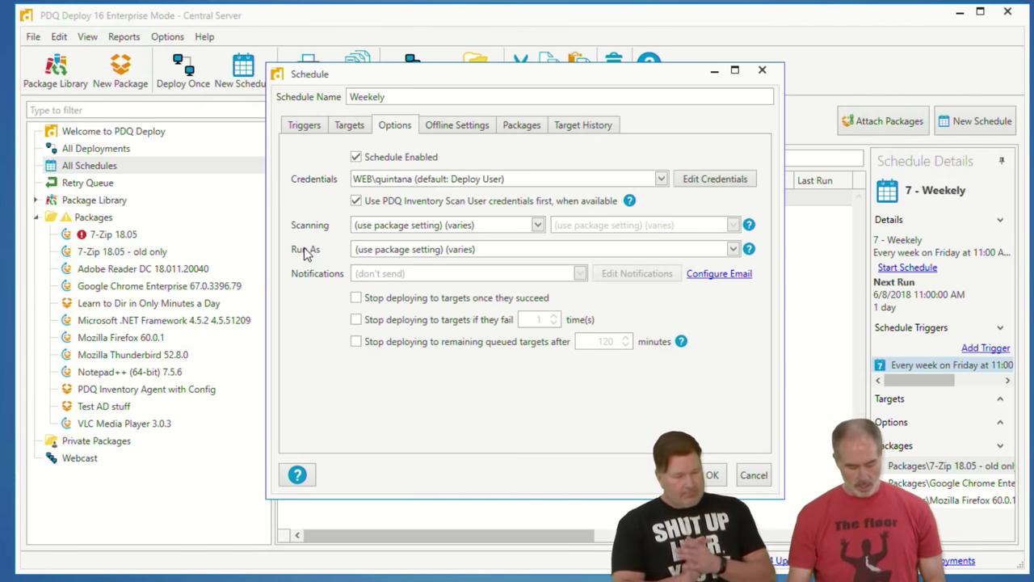
drag(375, 172, 348, 243)
drag(440, 275, 343, 210)
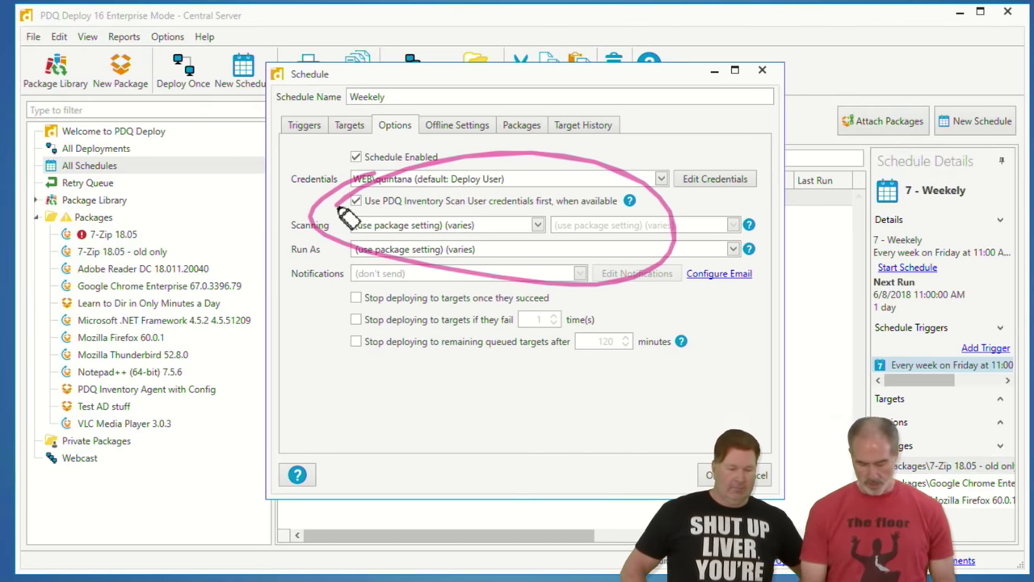
key(Escape)
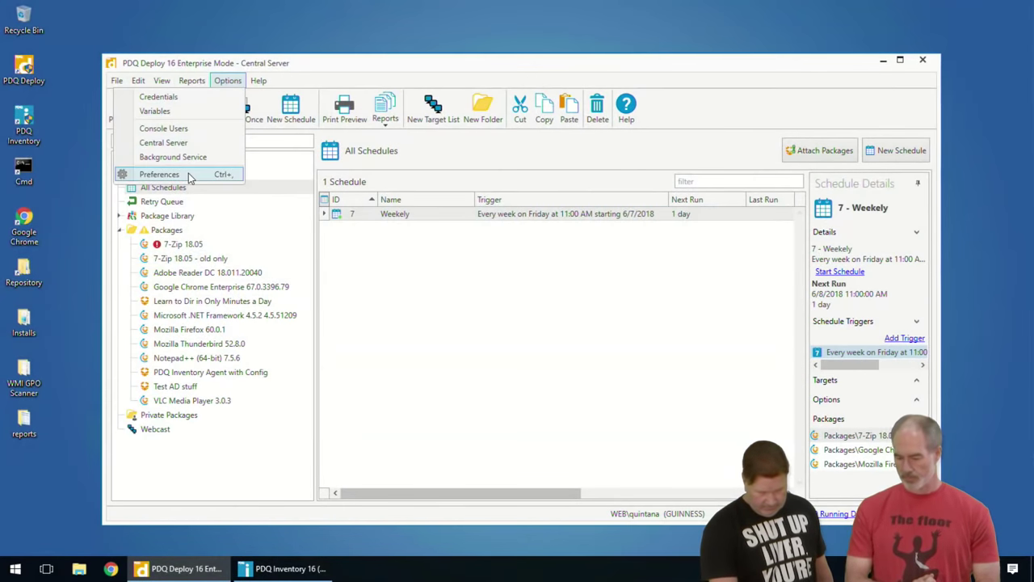
click(188, 173)
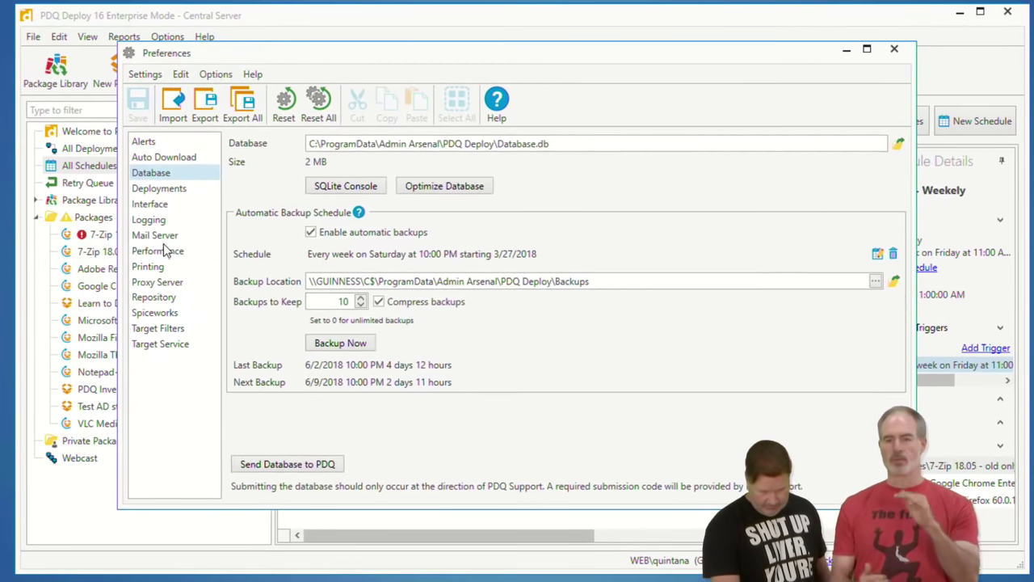
click(184, 253)
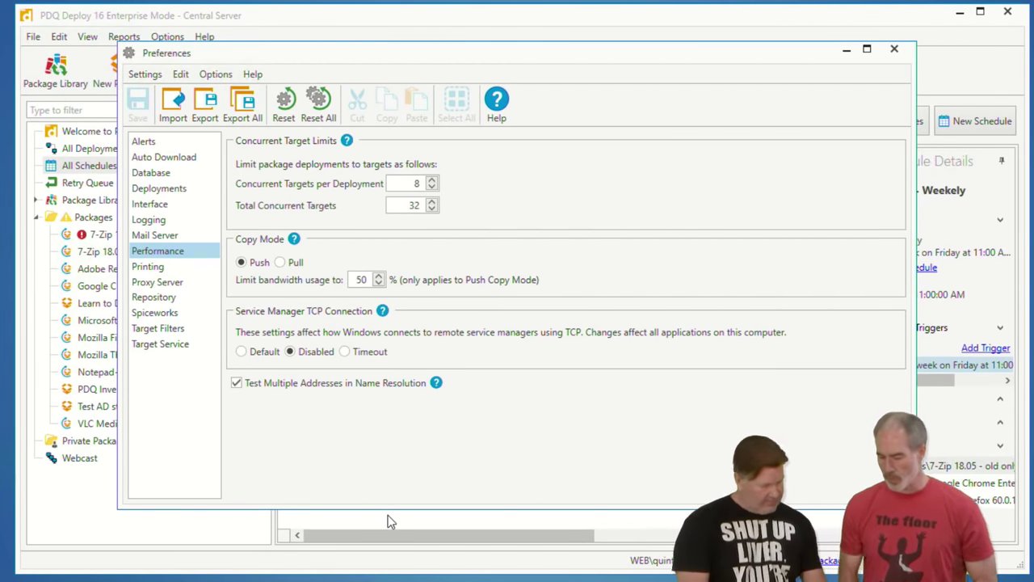
mouse_move(449, 355)
mouse_down()
mouse_move(396, 349)
mouse_move(404, 462)
mouse_move(471, 377)
mouse_move(450, 357)
mouse_up()
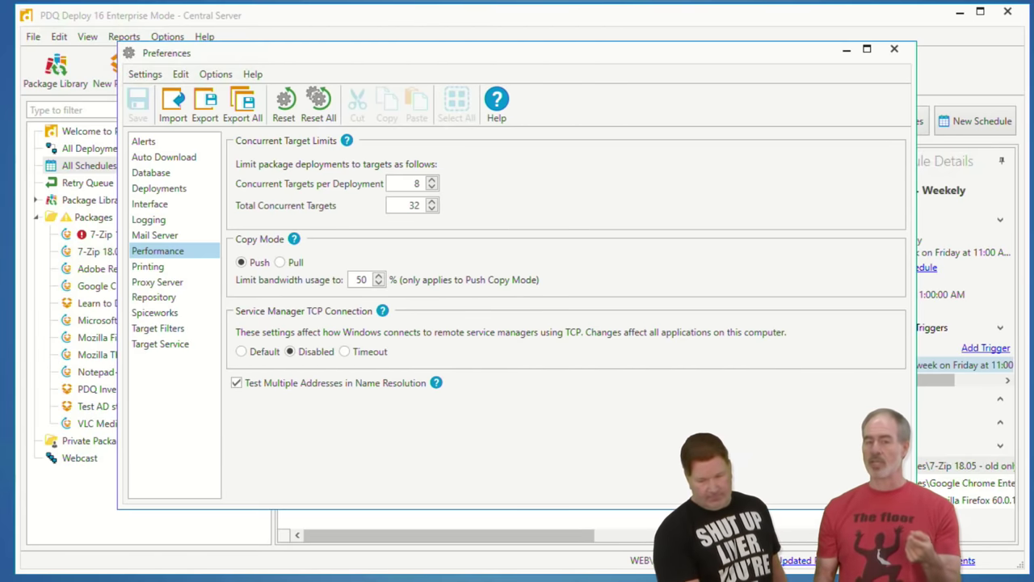
click(893, 50)
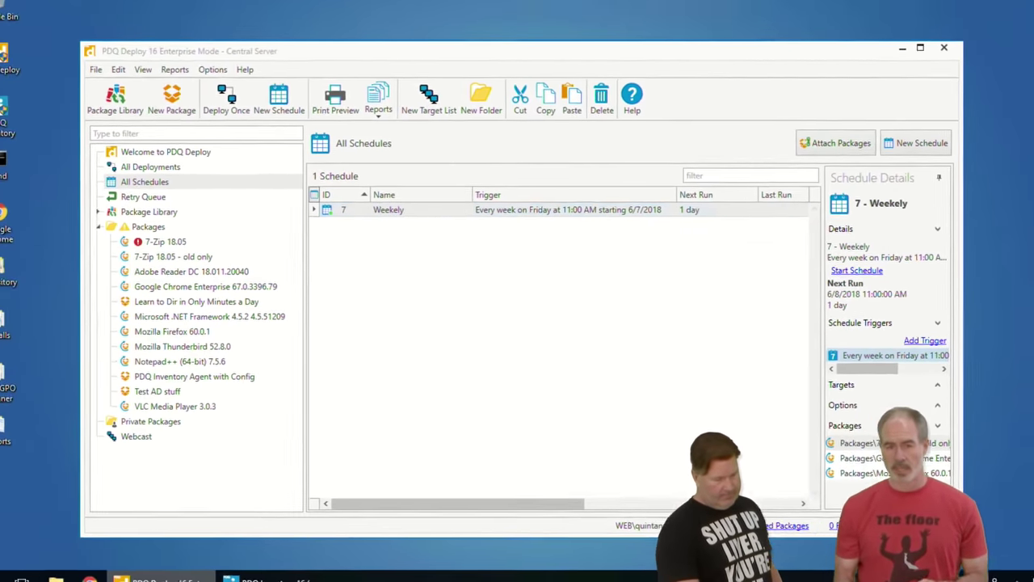
Switch back to PDQ Inventory's All Computers list showing the Scan User column.
click(179, 578)
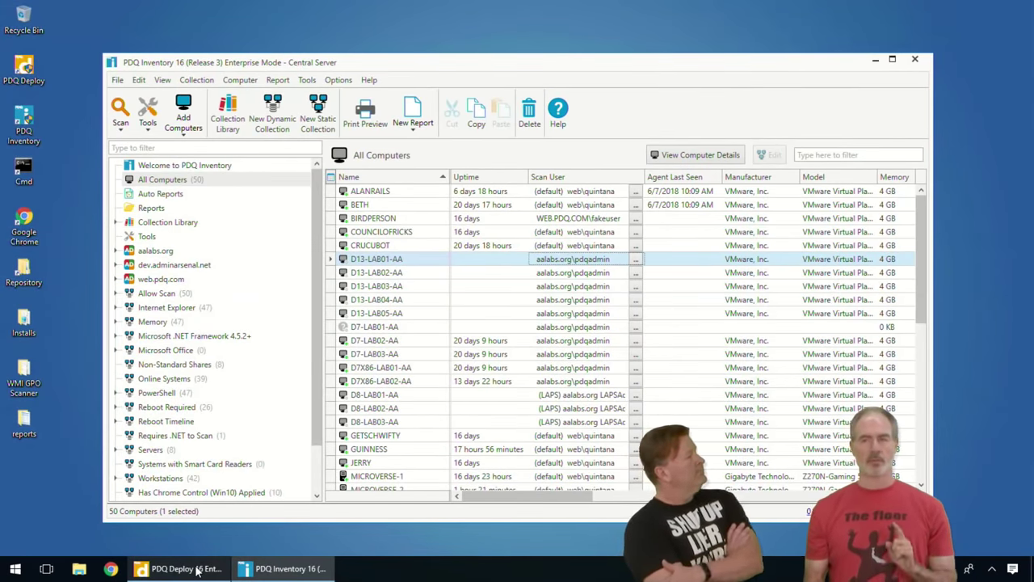
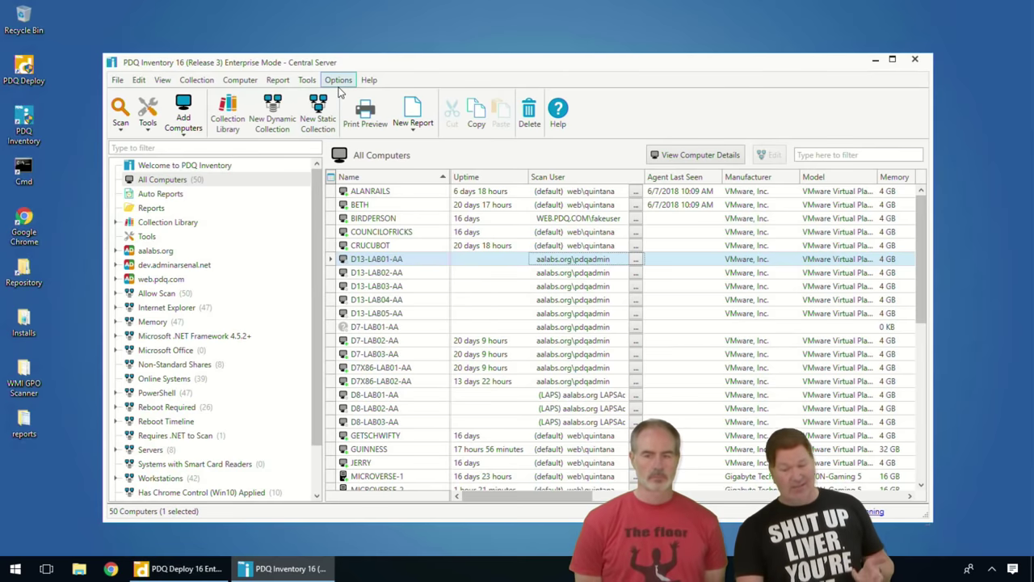
Start a new scan profile named 'WMI - Desktops'.
click(339, 80)
click(259, 95)
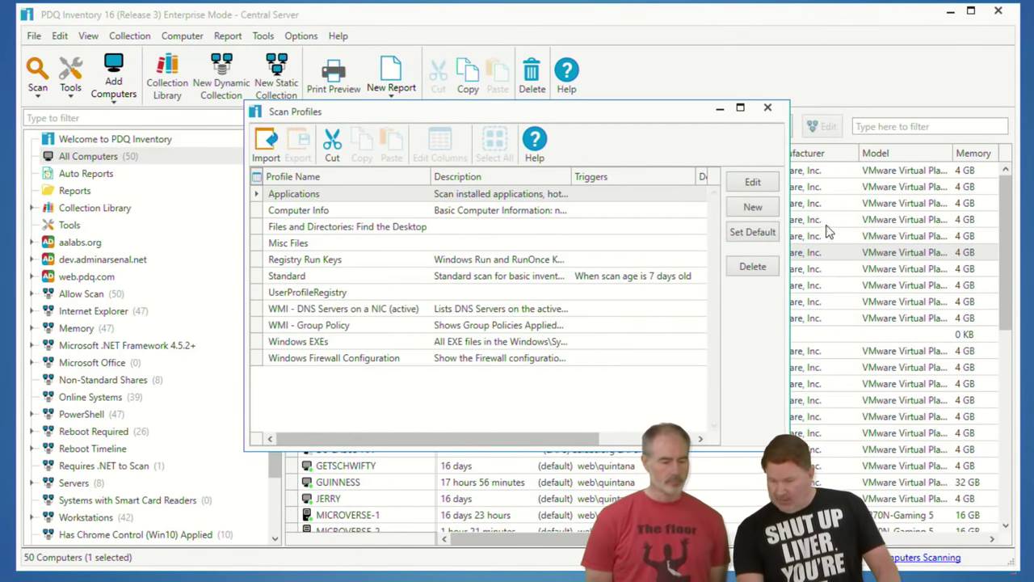
click(753, 209)
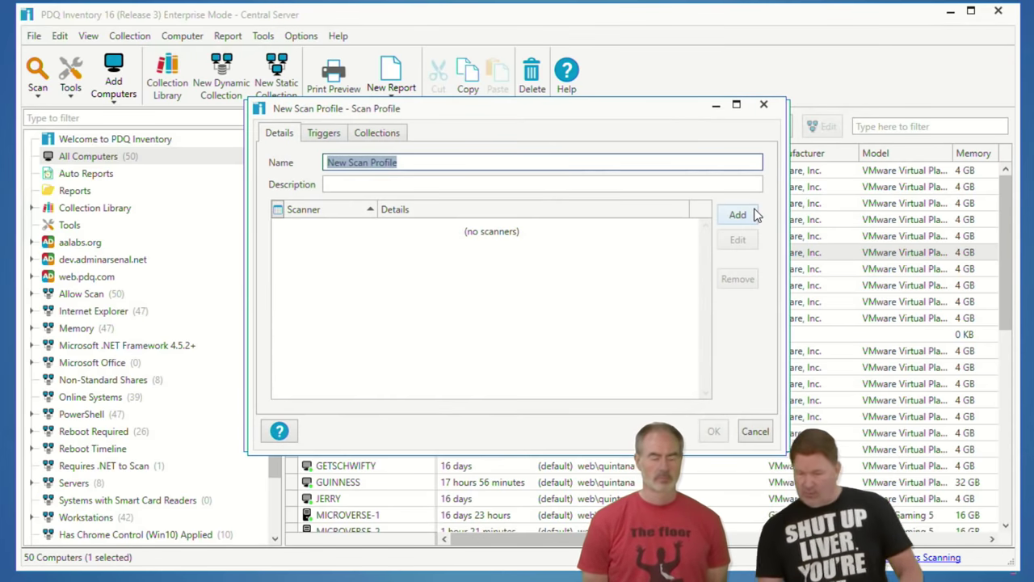
text(WM)
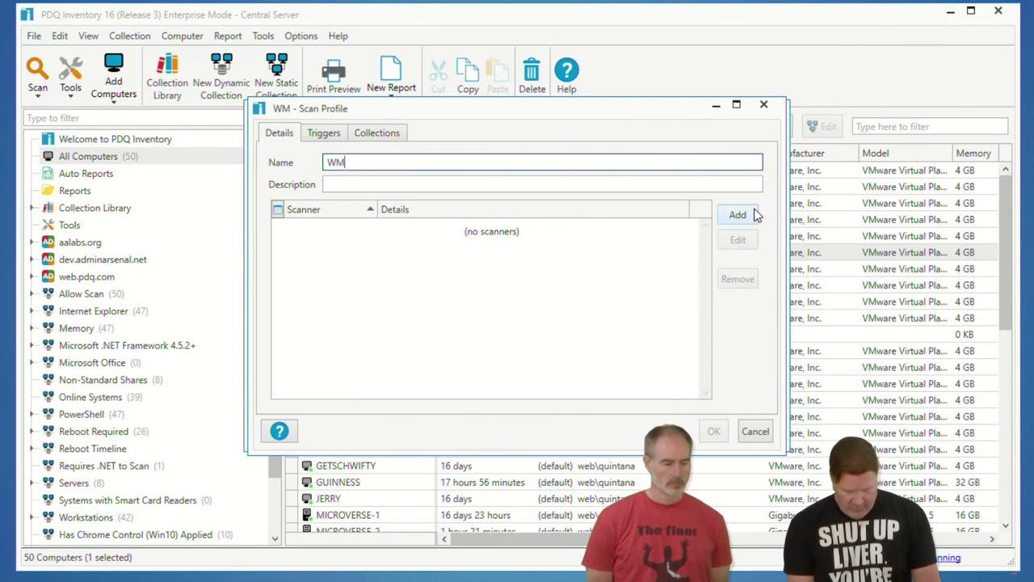
text(I - Desktop)
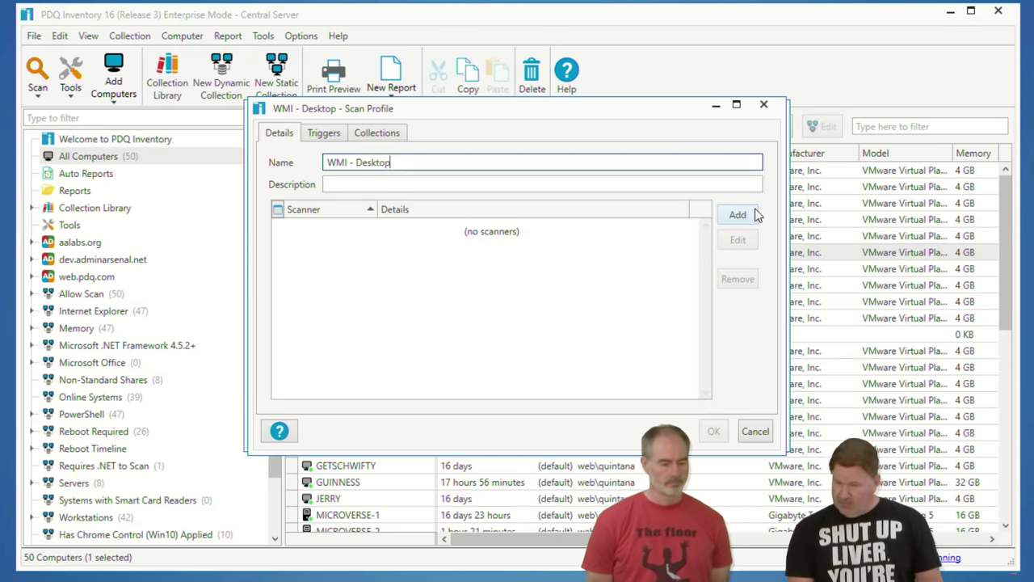
text(s)
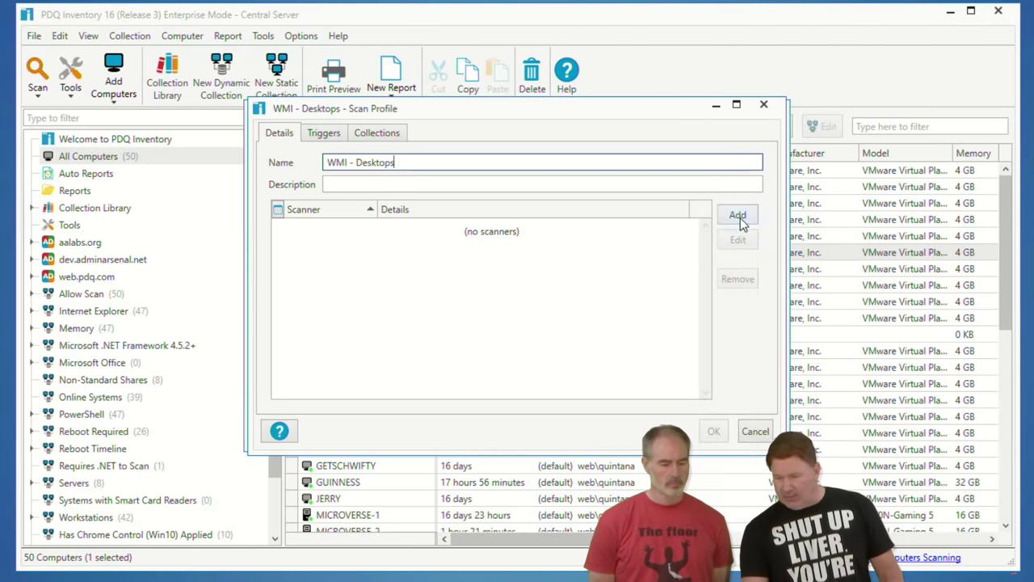
Add a WMI scanner named wmi-Desktops and connect WMI Explorer to GUINNESS.
click(738, 216)
click(644, 544)
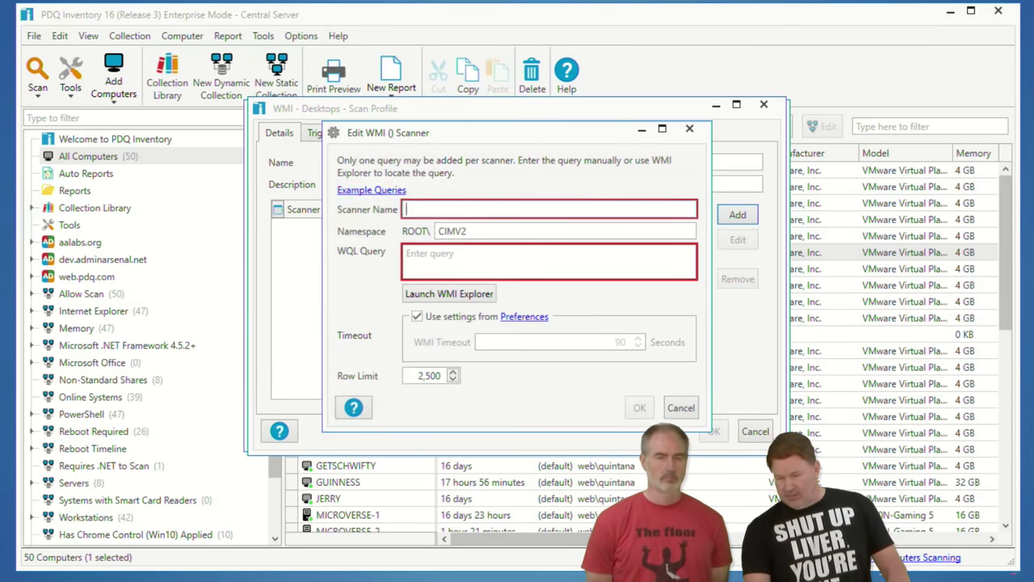
click(416, 206)
text(wmi-Desktops)
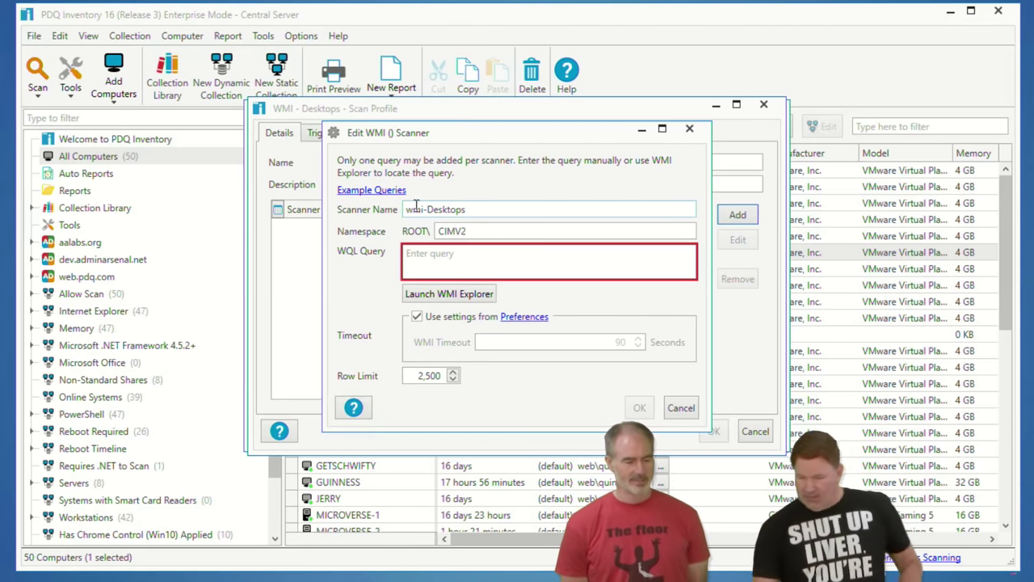
click(453, 298)
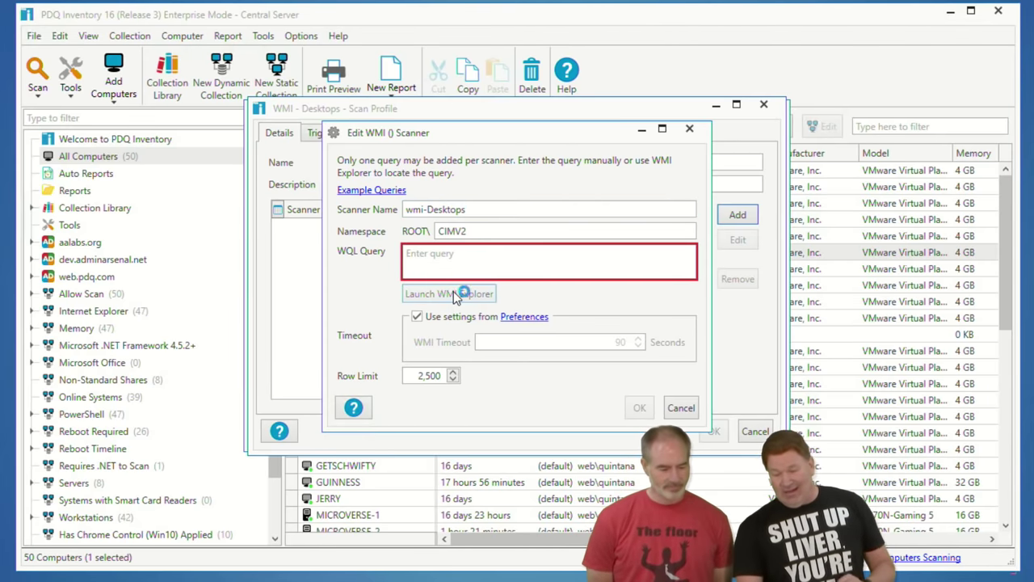
click(244, 123)
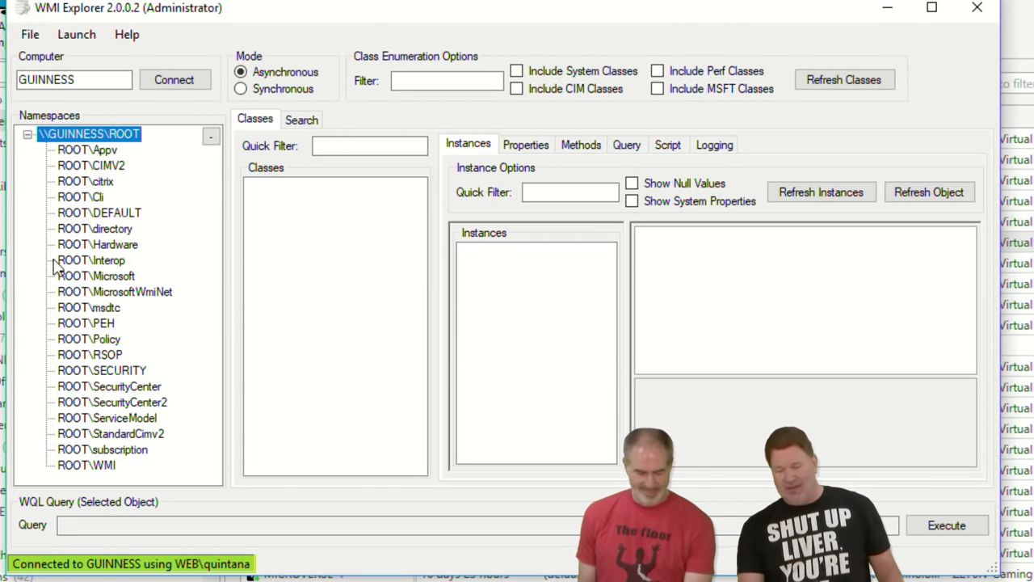
Run the Win32_Desktop query from ROOT\CIMV2, returning 14 results.
click(114, 167)
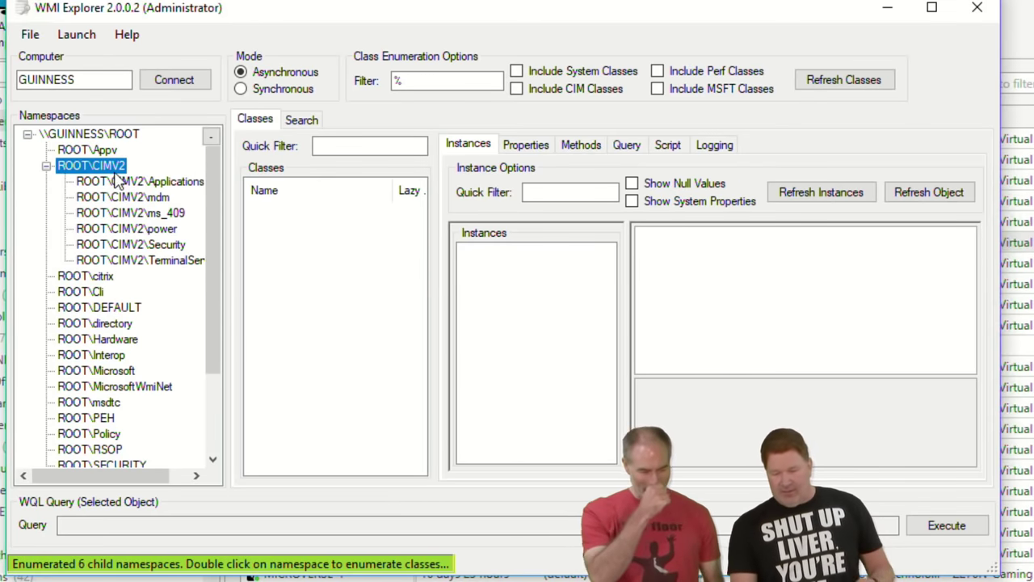
double_click(108, 168)
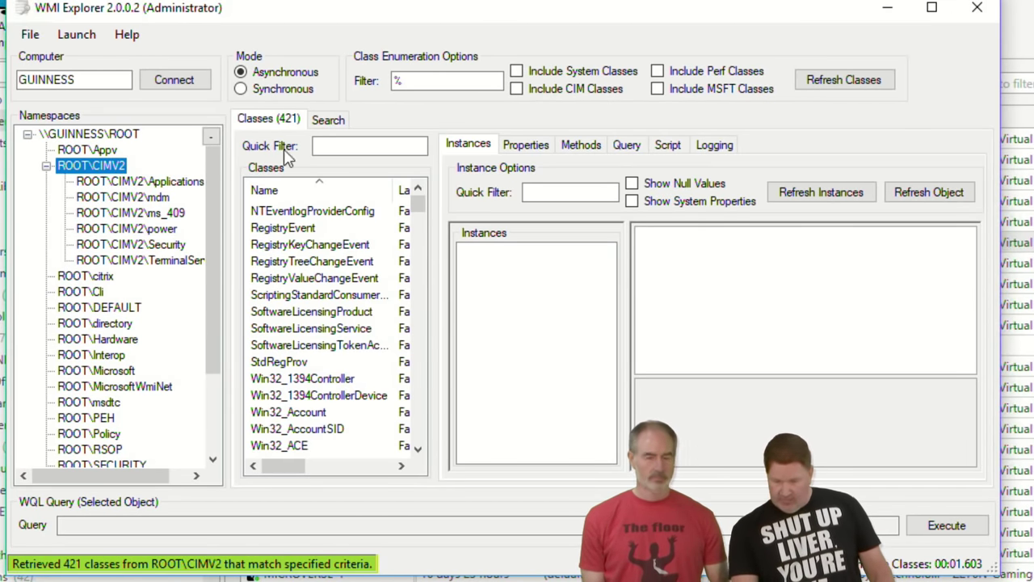
scroll(296, 347, down, 5)
scroll(295, 347, down, 6)
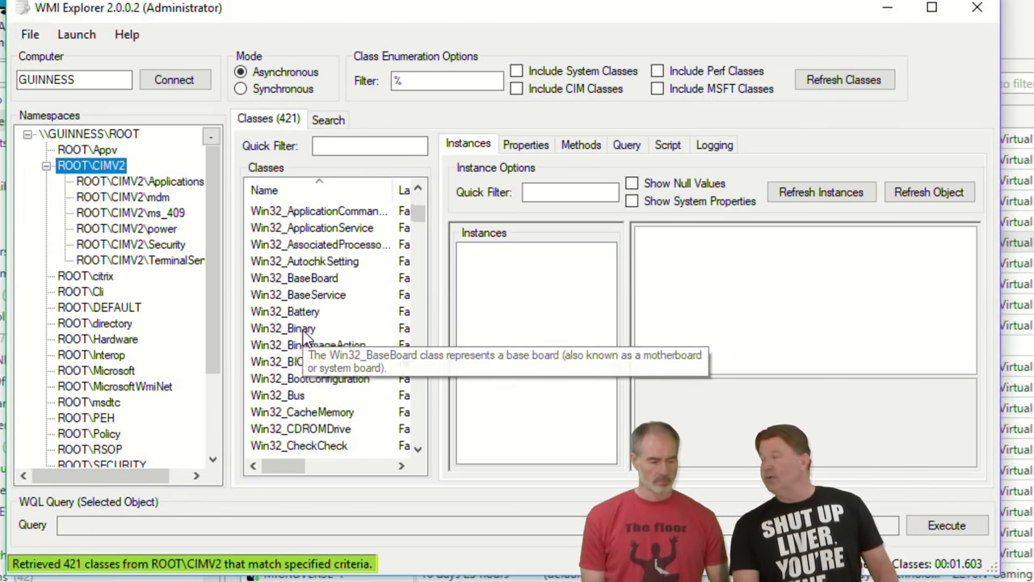
scroll(321, 314, down, 9)
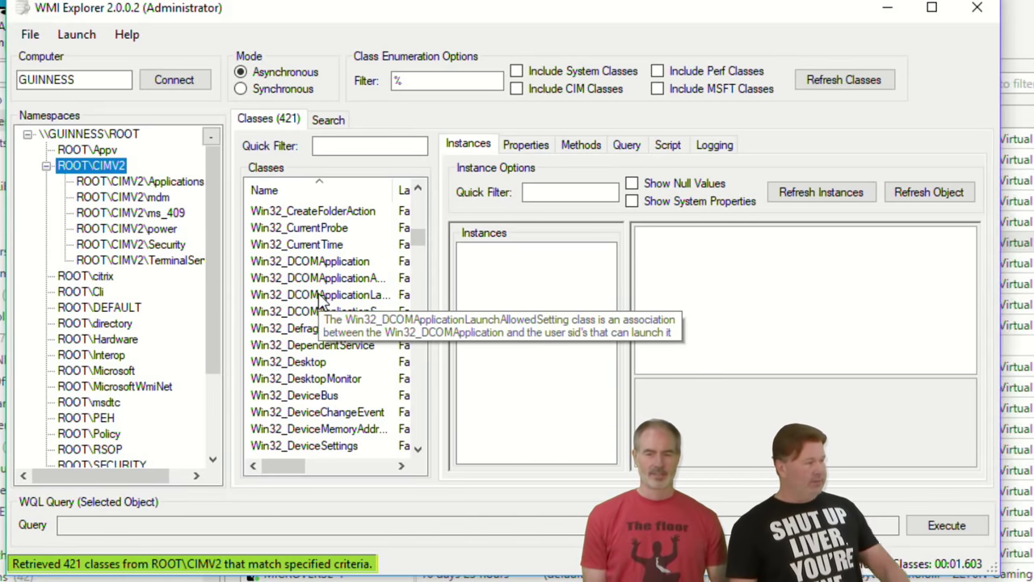
click(311, 363)
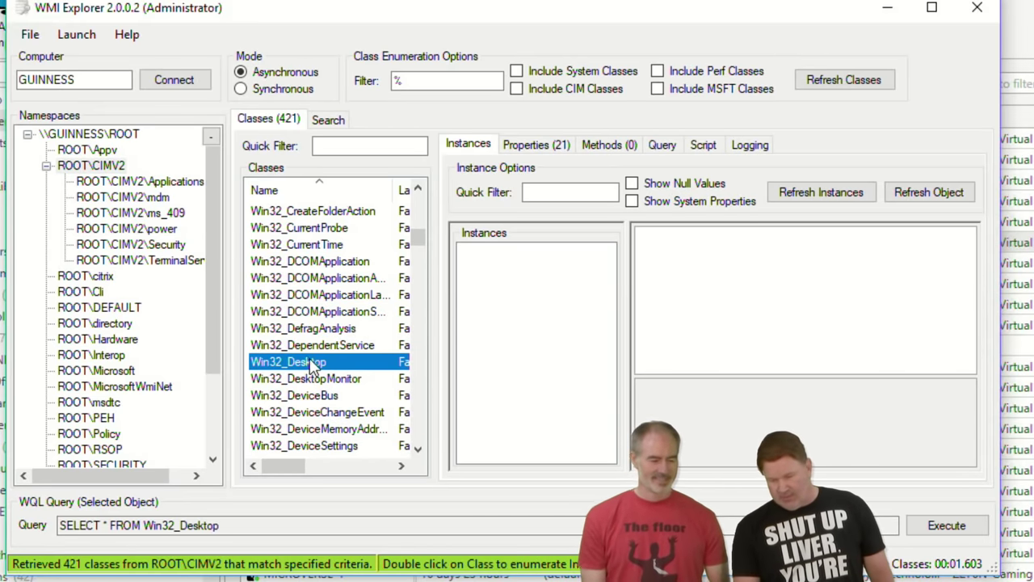
click(949, 525)
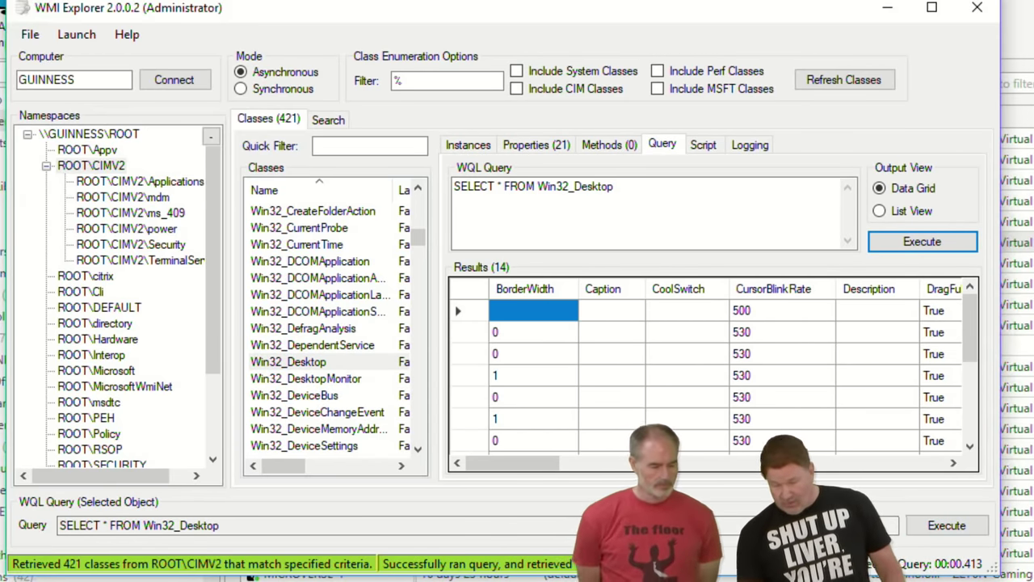
Copy the SELECT * FROM Win32_Desktop query text and close WMI Explorer.
drag(236, 535, 4, 538)
key(ctrl+c)
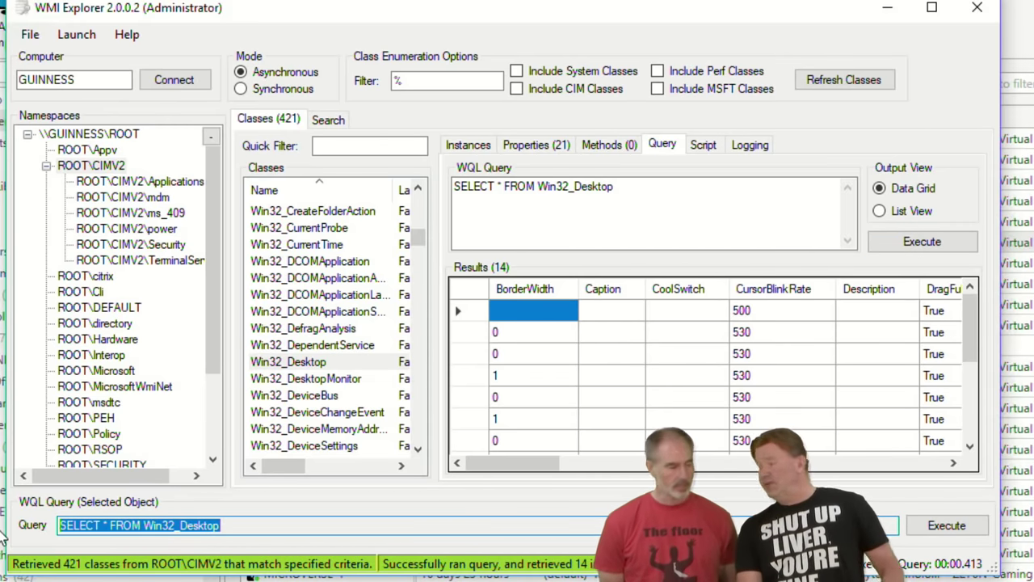
click(980, 8)
click(416, 251)
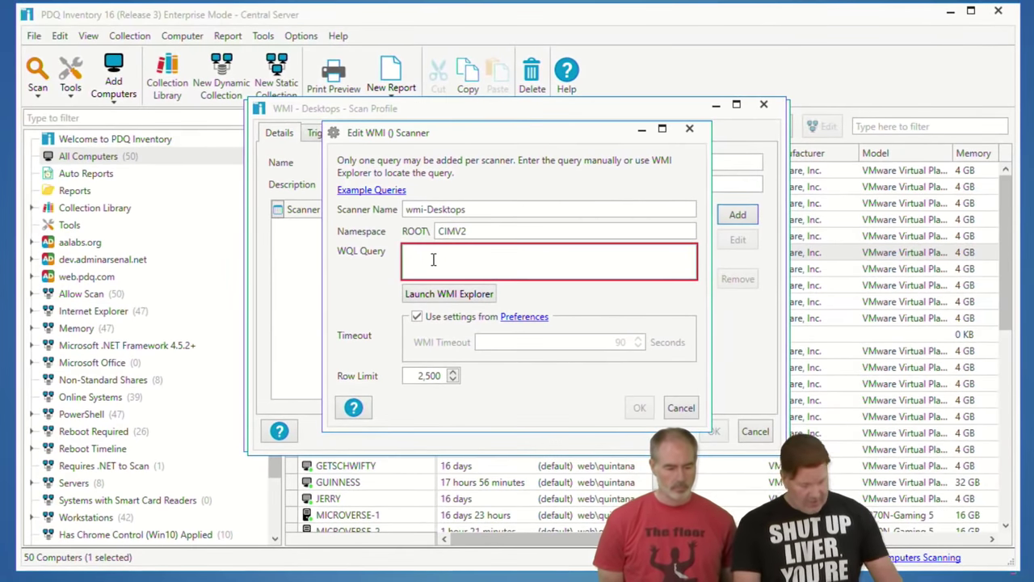
Paste the Win32_Desktop query into the scanner, then discard the unsaved WMI - Desktops profile.
key(ctrl+v)
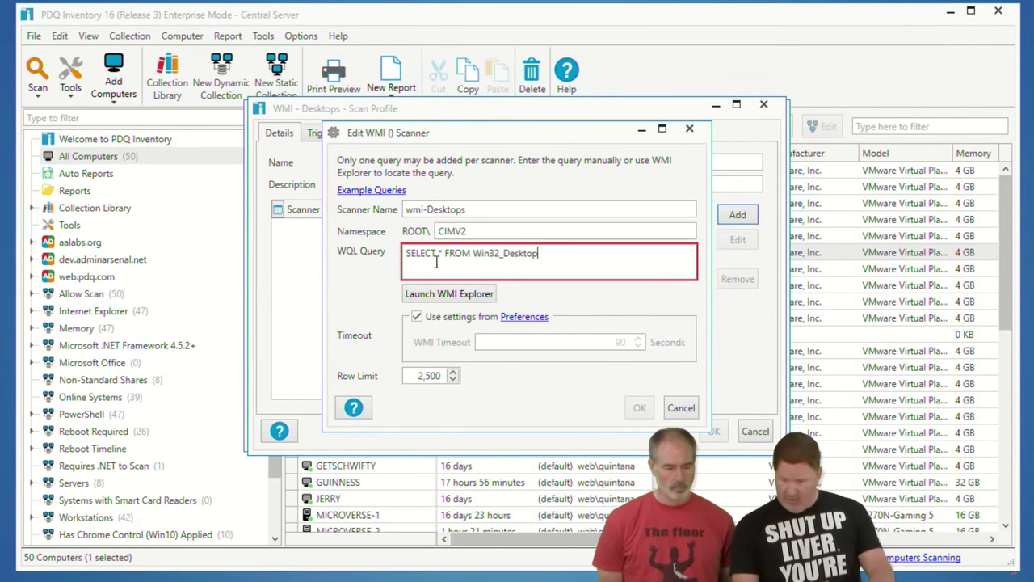
click(639, 408)
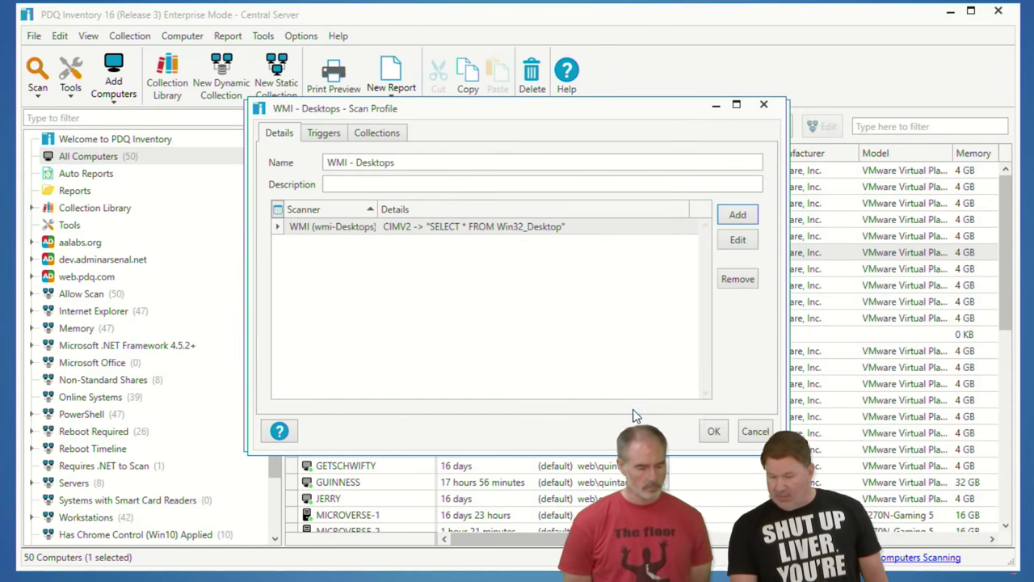
click(753, 432)
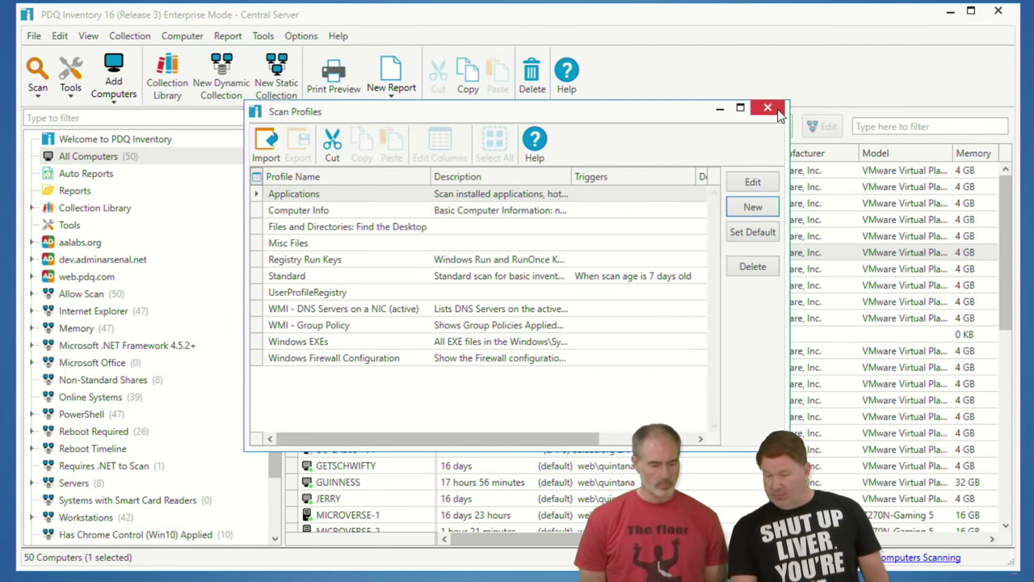
Close the Scan Profiles list and return to the All Computers collection.
click(768, 107)
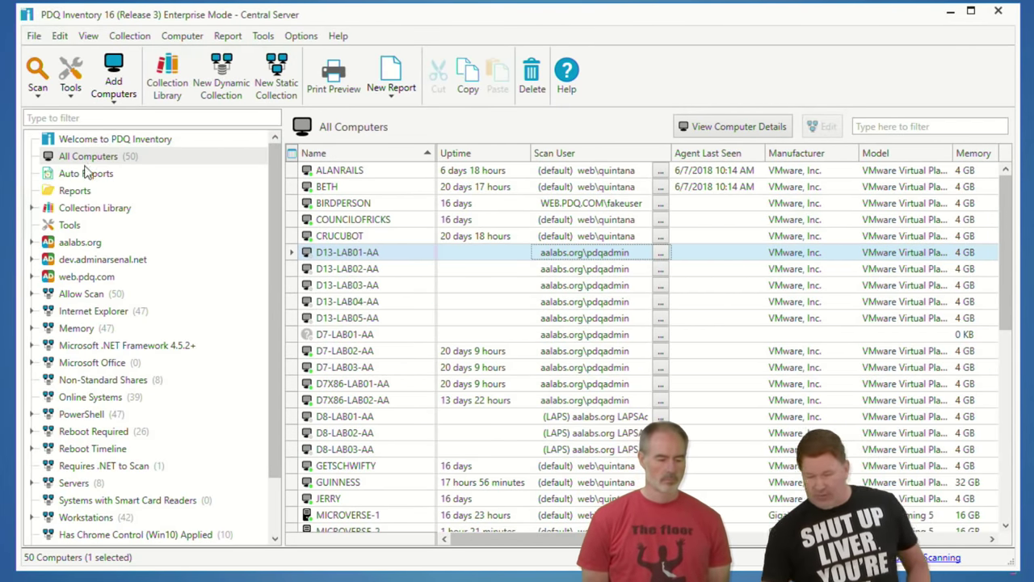
right_click(88, 147)
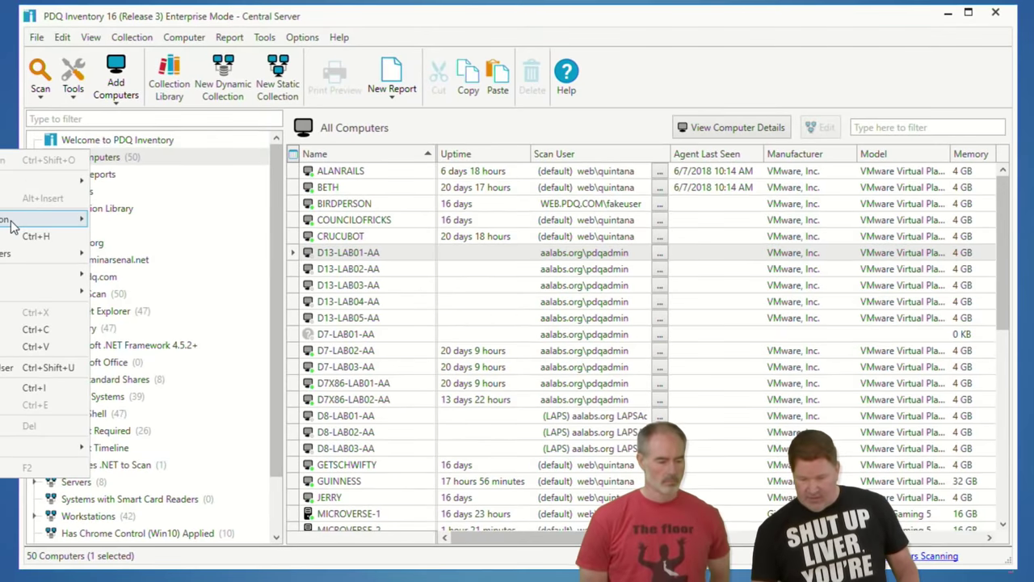
mouse_move(35, 220)
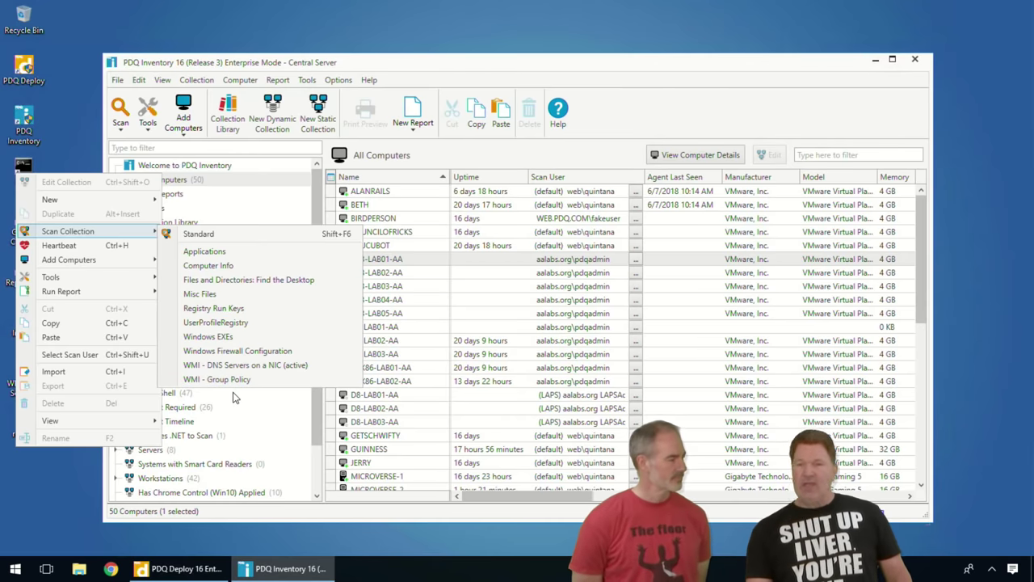
click(598, 78)
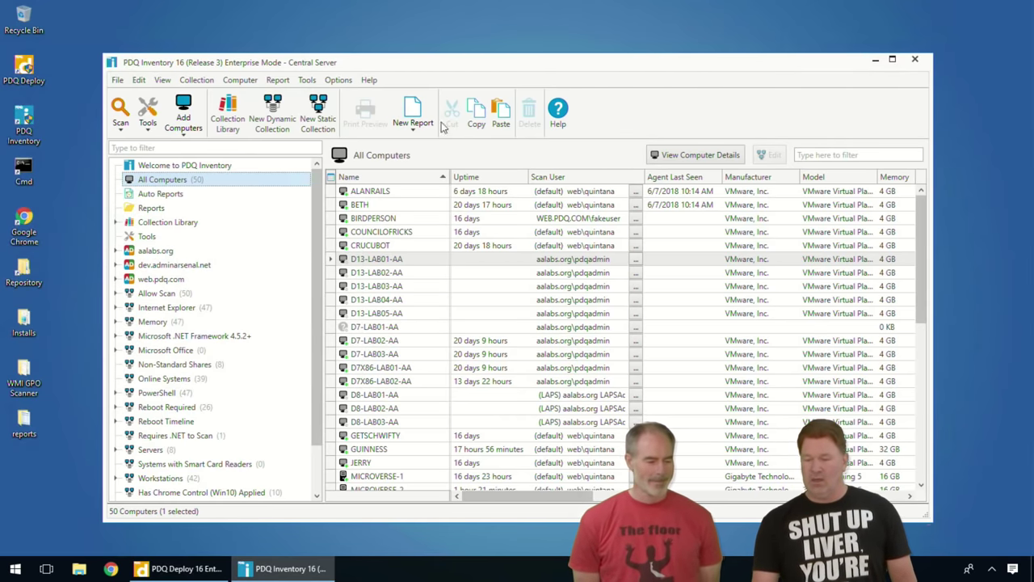
click(333, 79)
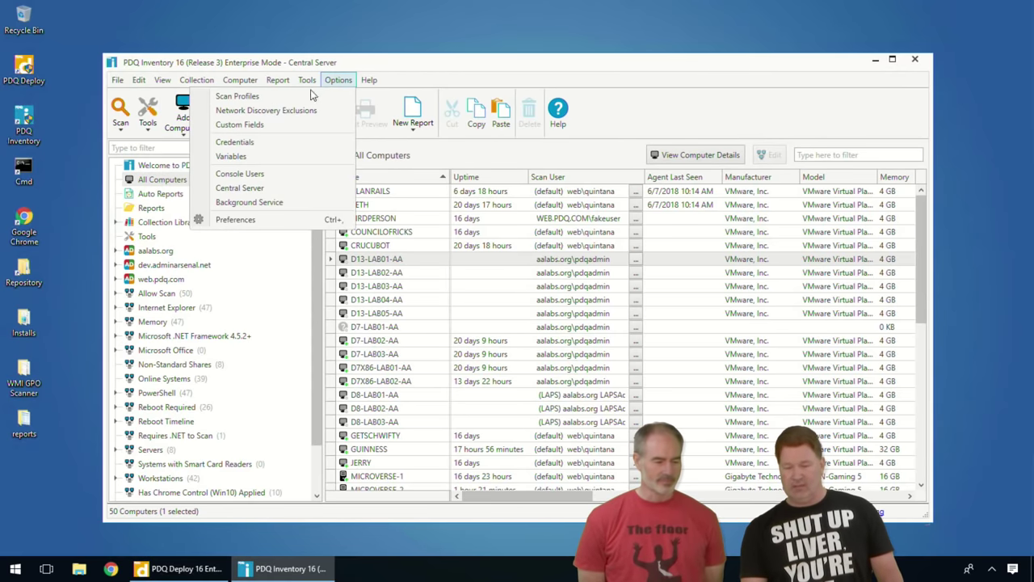
Start a new scan profile named 'WMi-Desktop'.
click(291, 94)
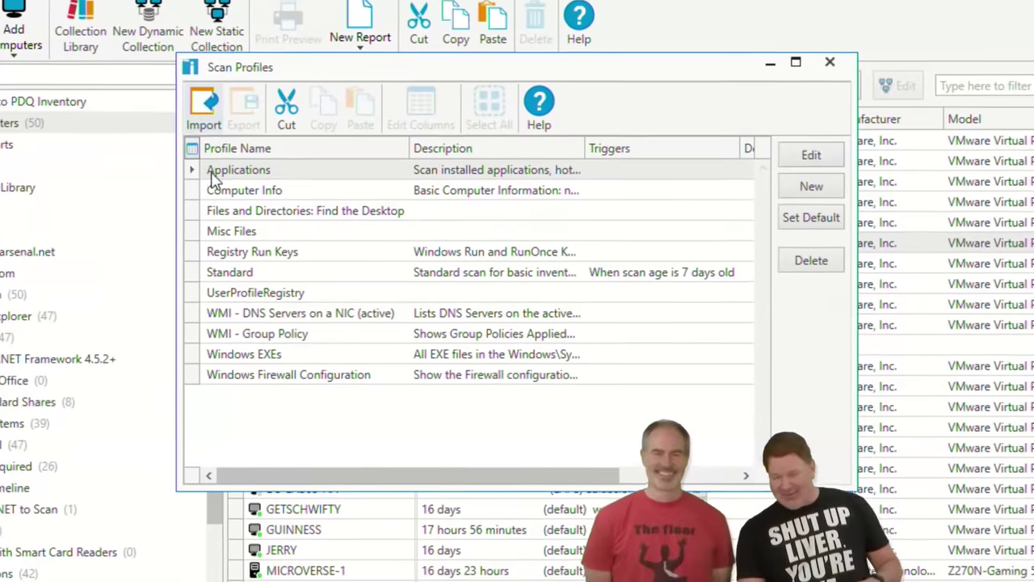
click(814, 155)
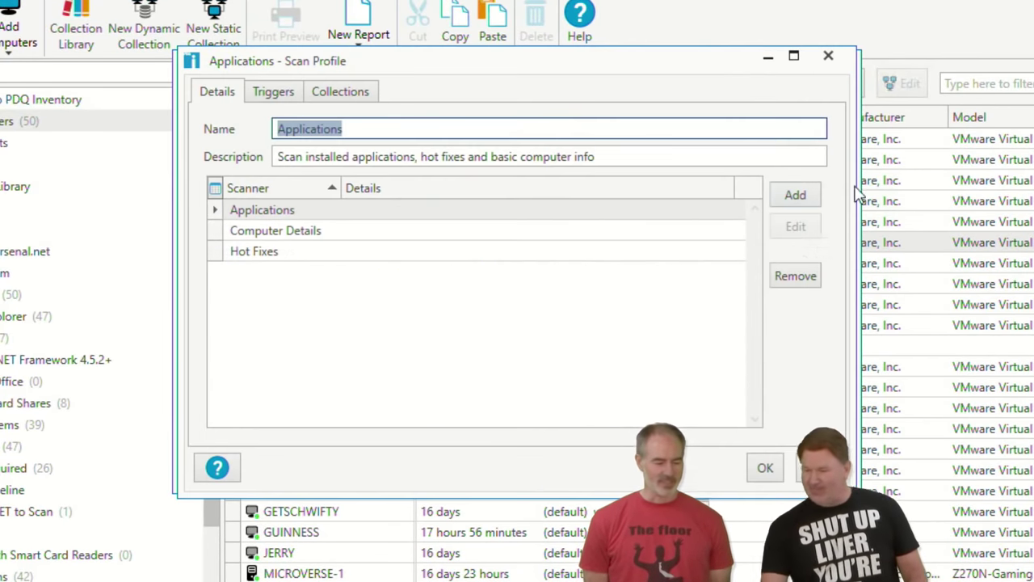
click(812, 468)
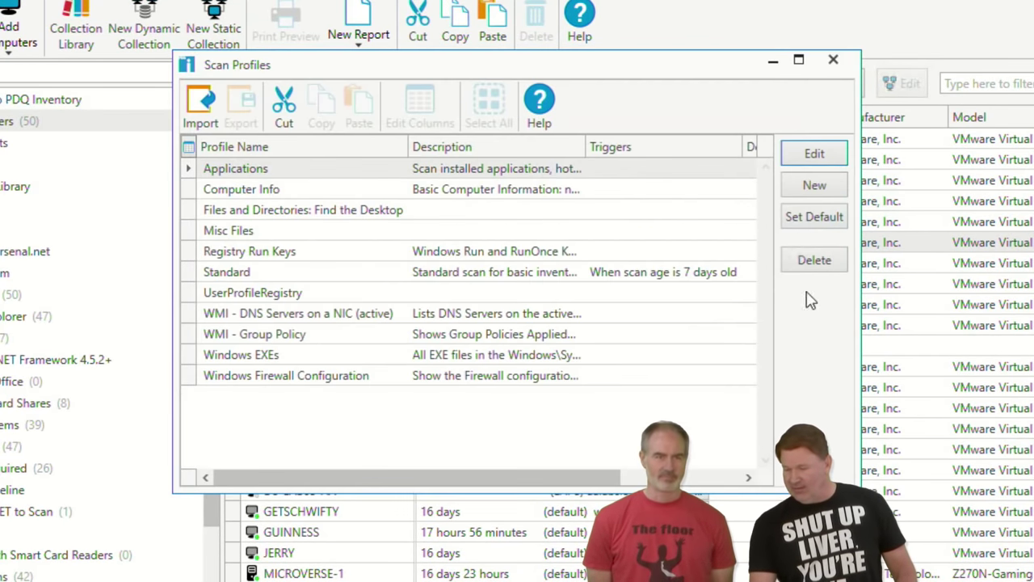
click(811, 189)
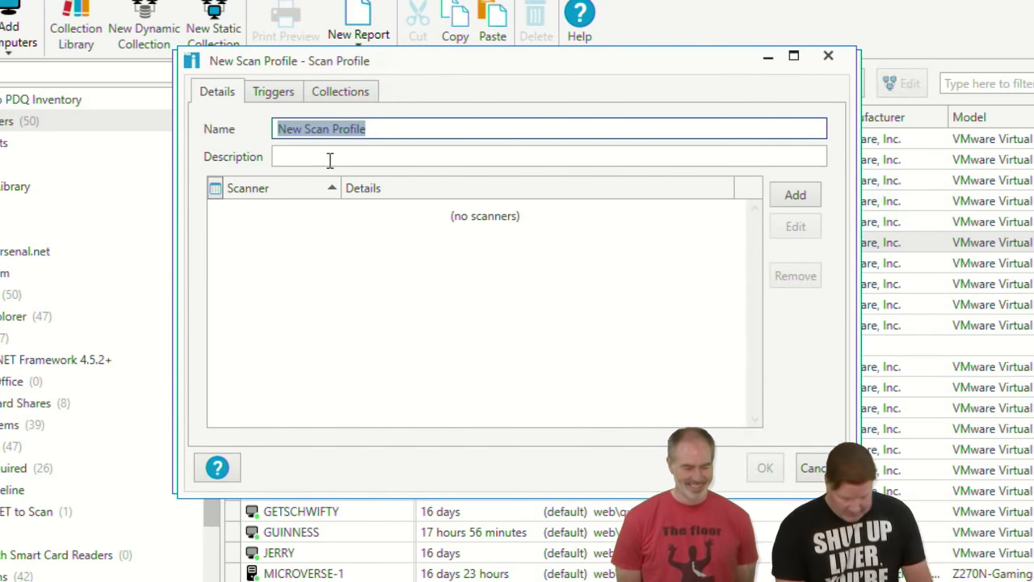
text(WMi-Desktop)
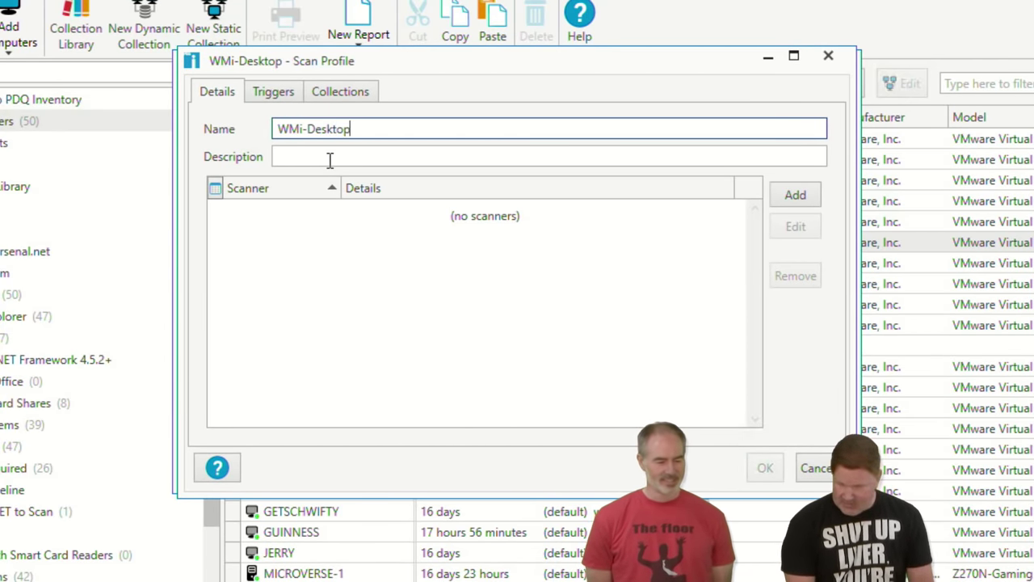
Add a wmi-desktop WMI scanner querying Win32_Desktop and save the profile.
click(796, 196)
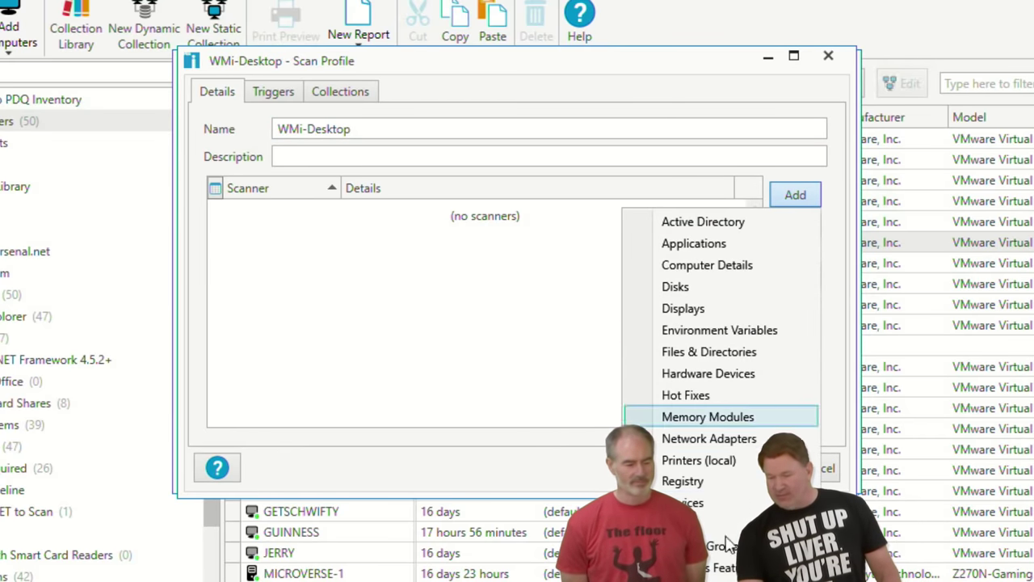
click(687, 574)
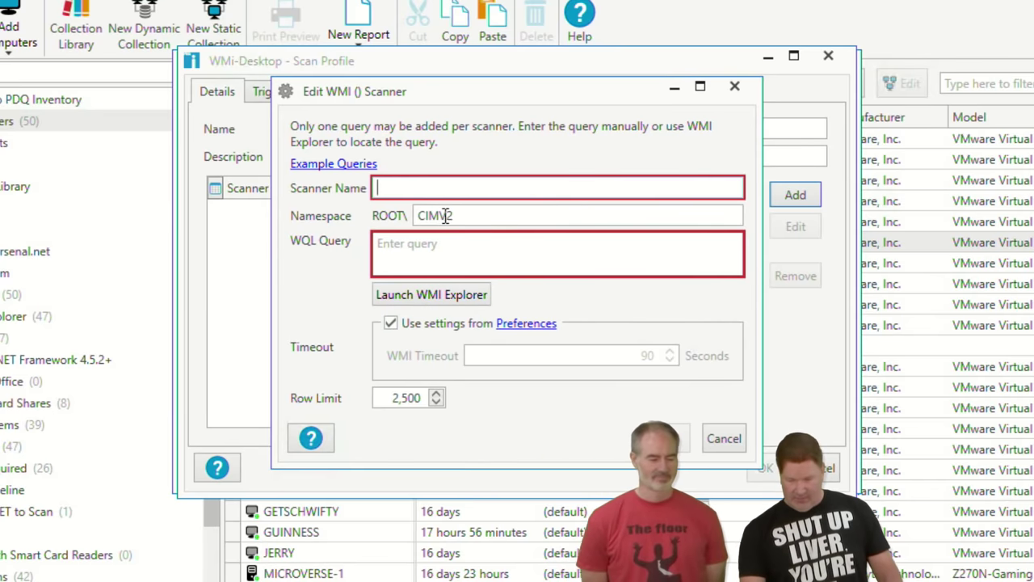
text(wmi-)
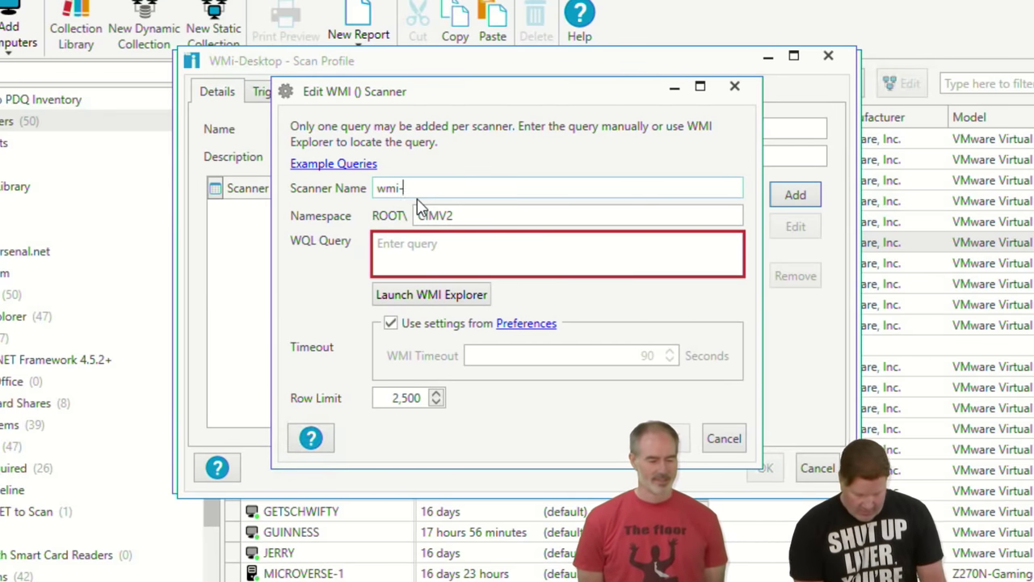
text(desktop)
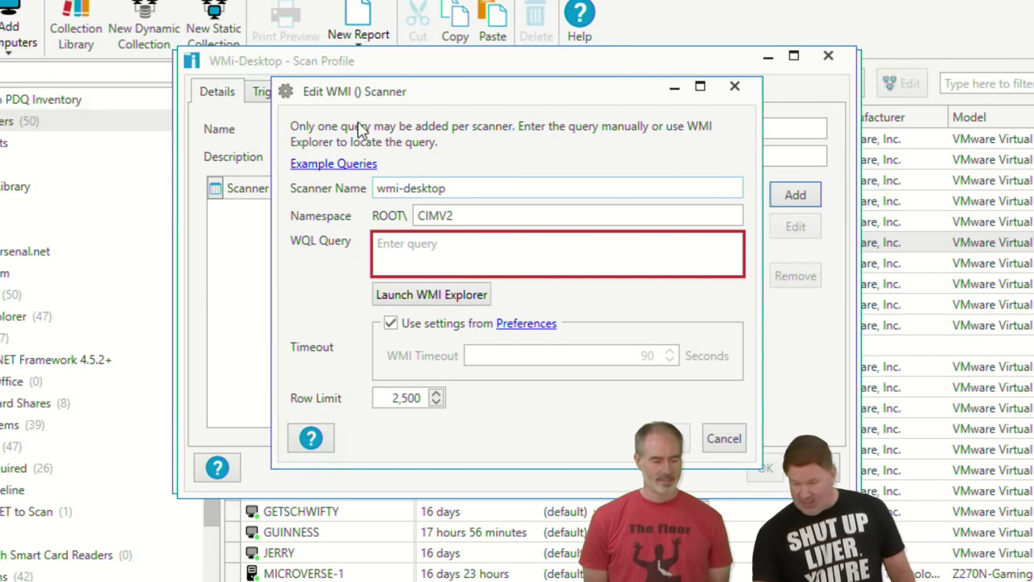
click(423, 245)
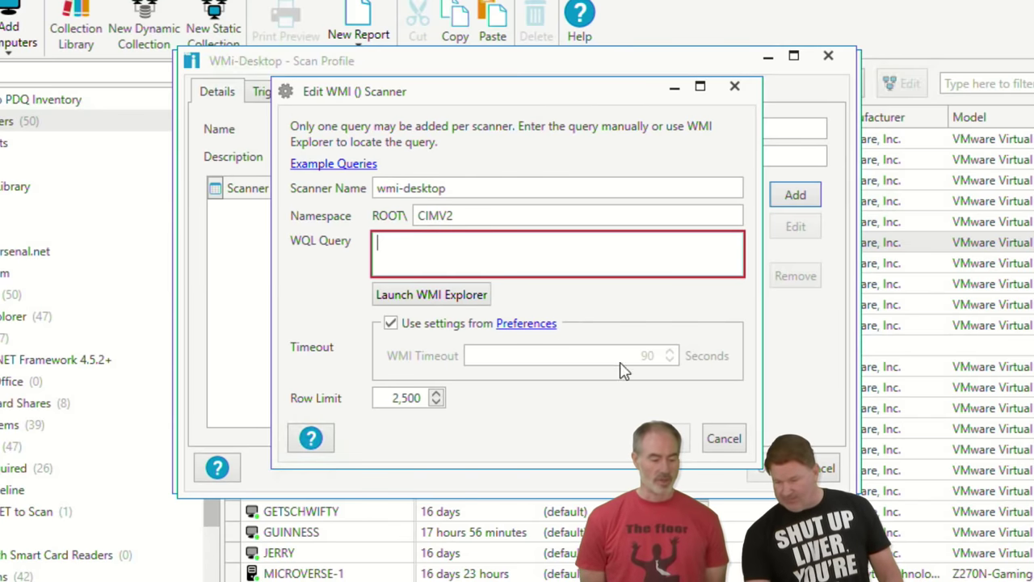
text(SELECT * FROM Win32_Desktop)
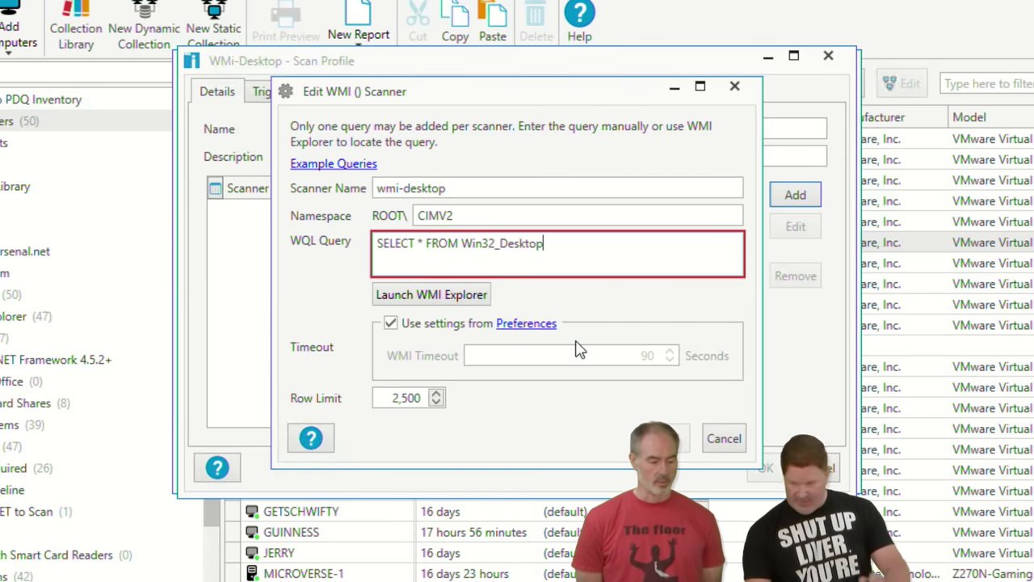
click(671, 438)
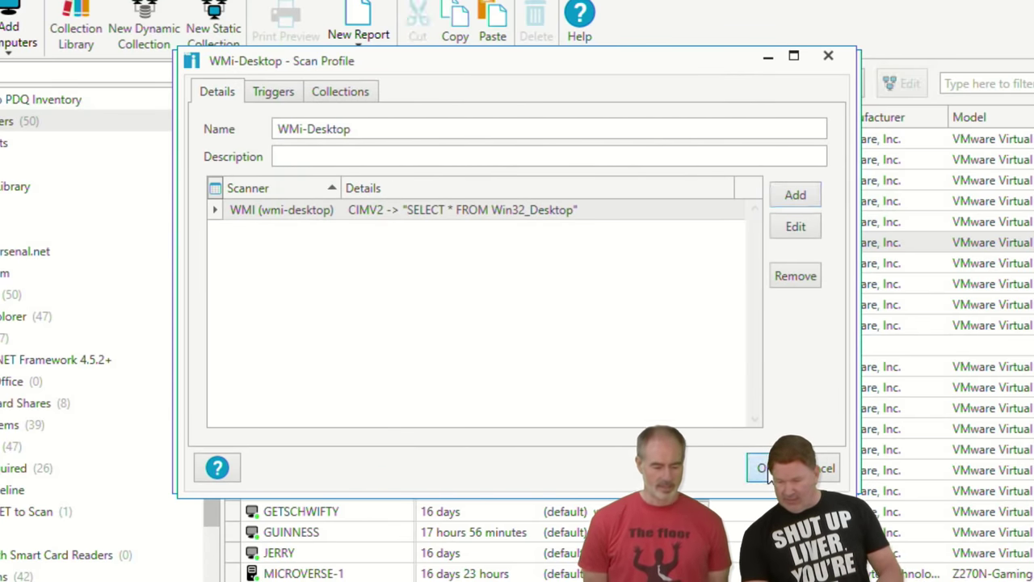
click(760, 469)
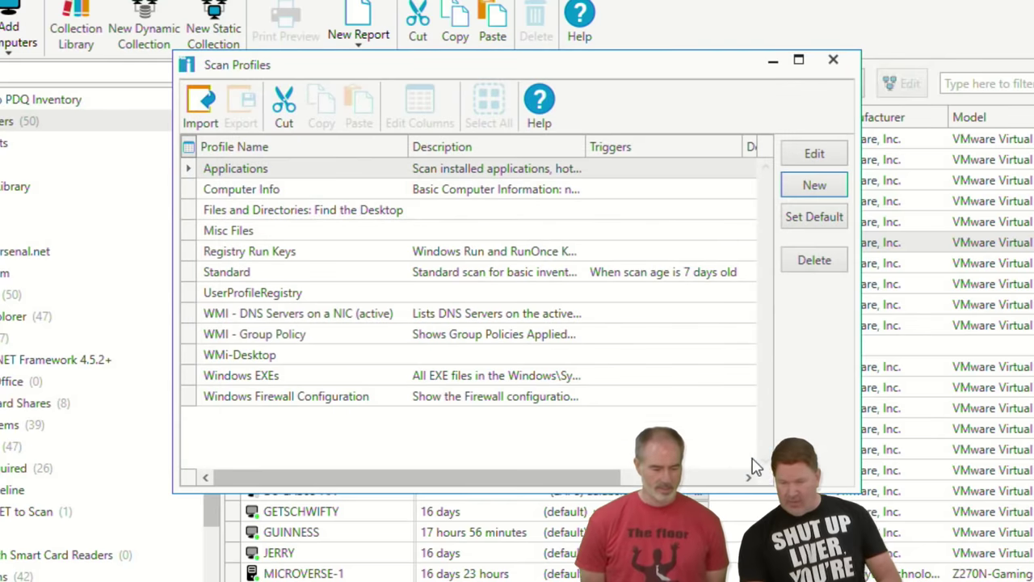
click(827, 63)
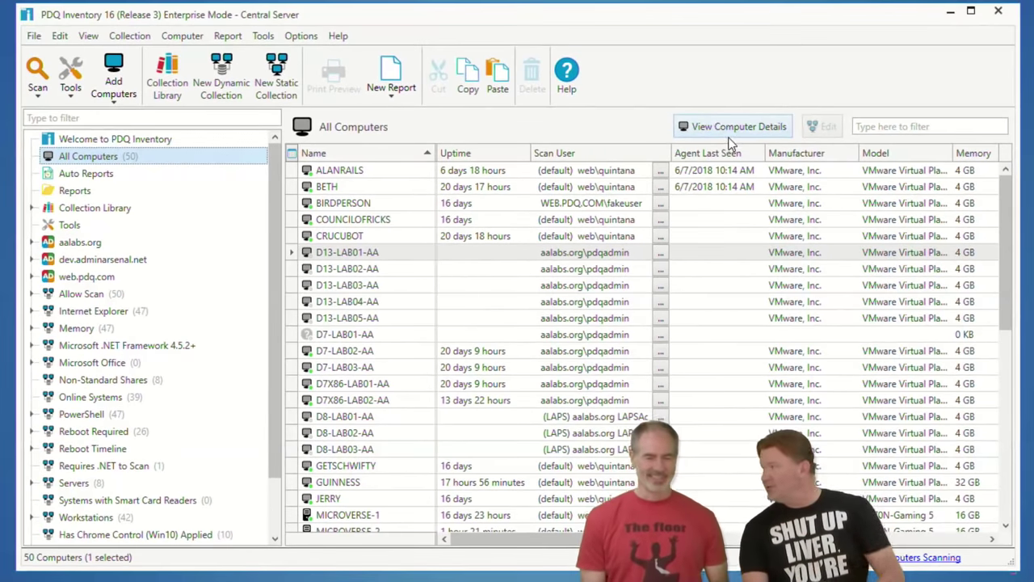
Scan All Computers with the WMi-Desktop profile, then select the ALANRAILS computer.
right_click(109, 161)
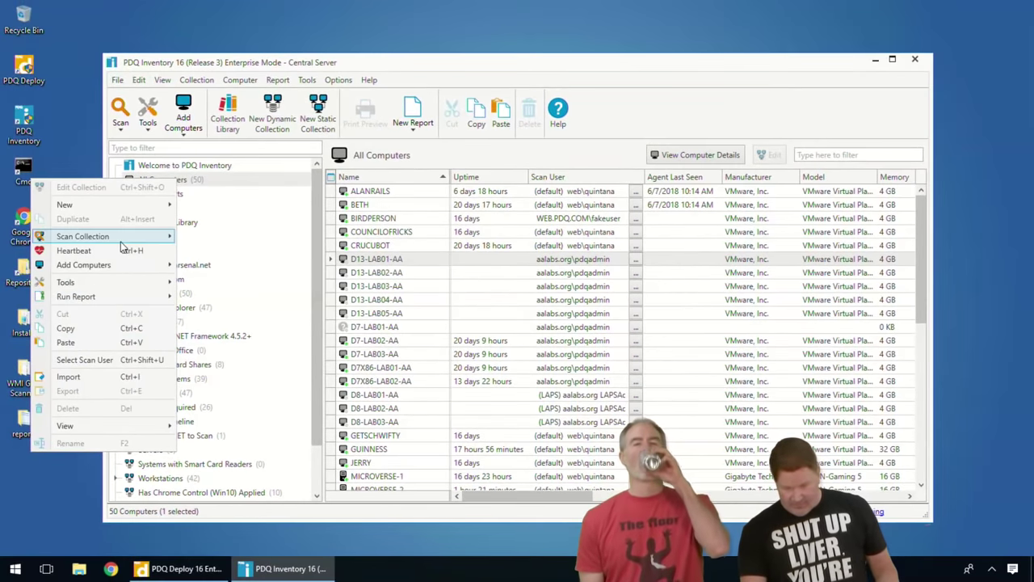
mouse_move(150, 234)
click(222, 398)
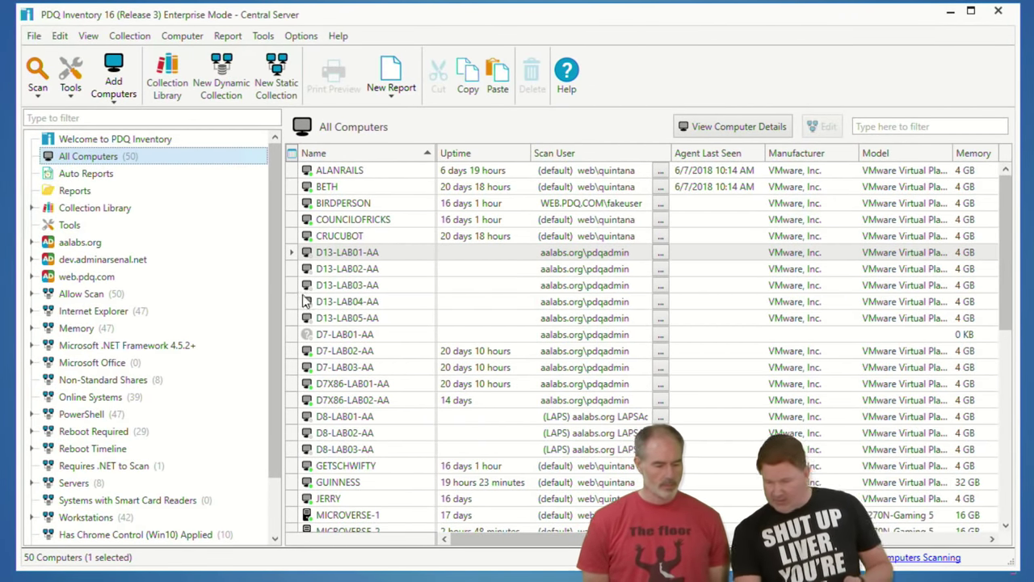
click(344, 170)
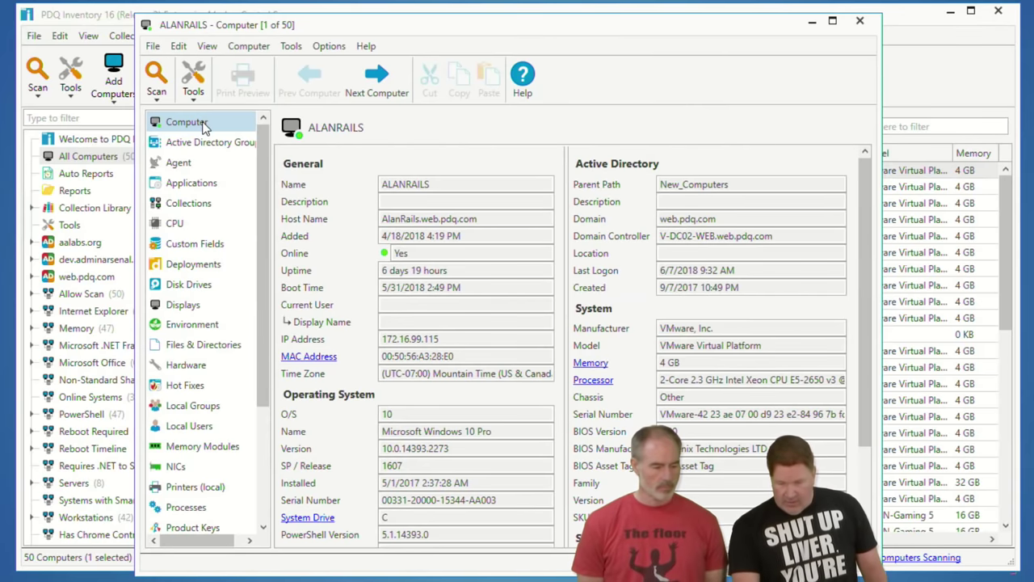
scroll(212, 137, down, 3)
scroll(215, 138, down, 2)
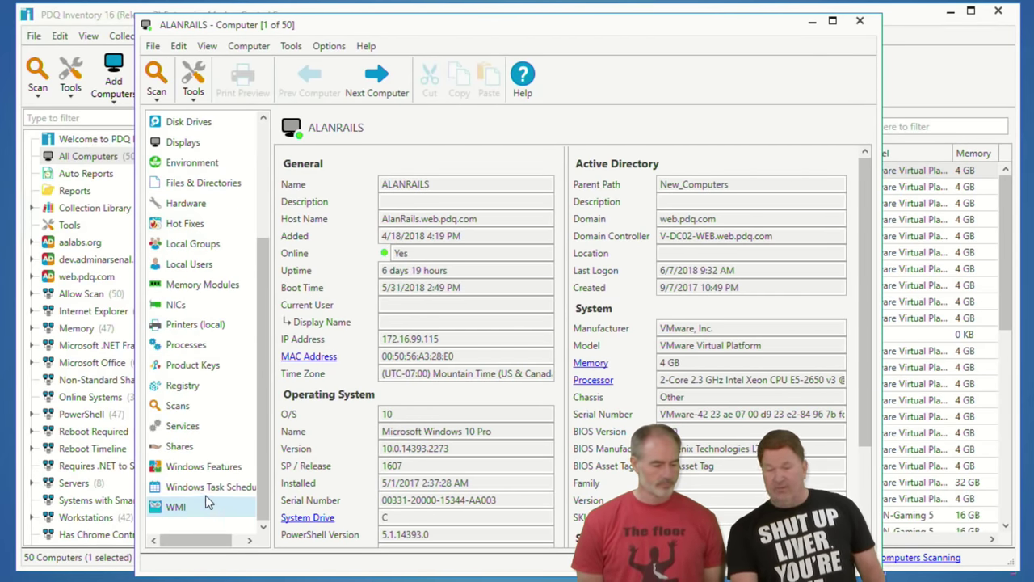
click(179, 504)
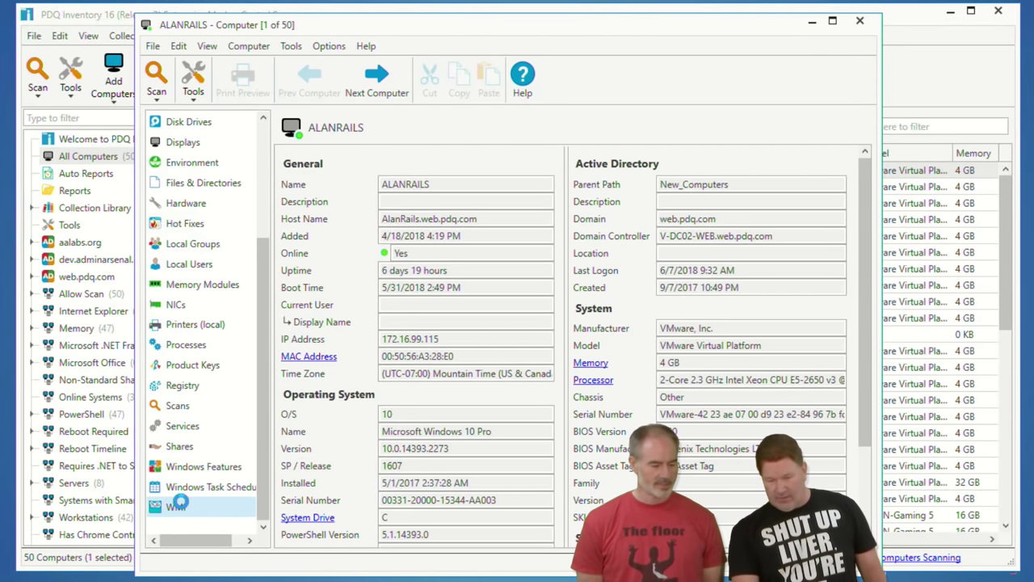
click(596, 126)
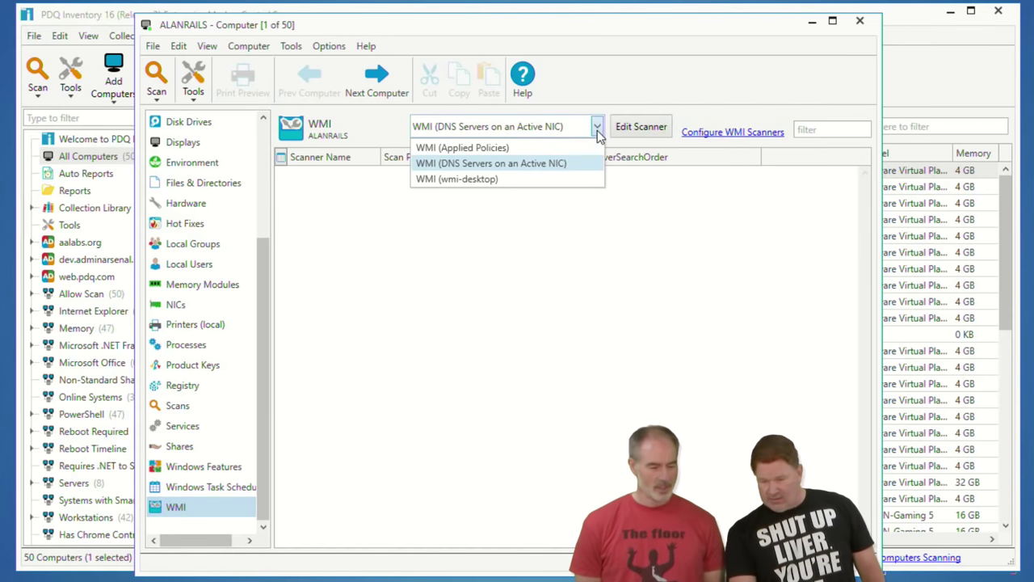
click(491, 180)
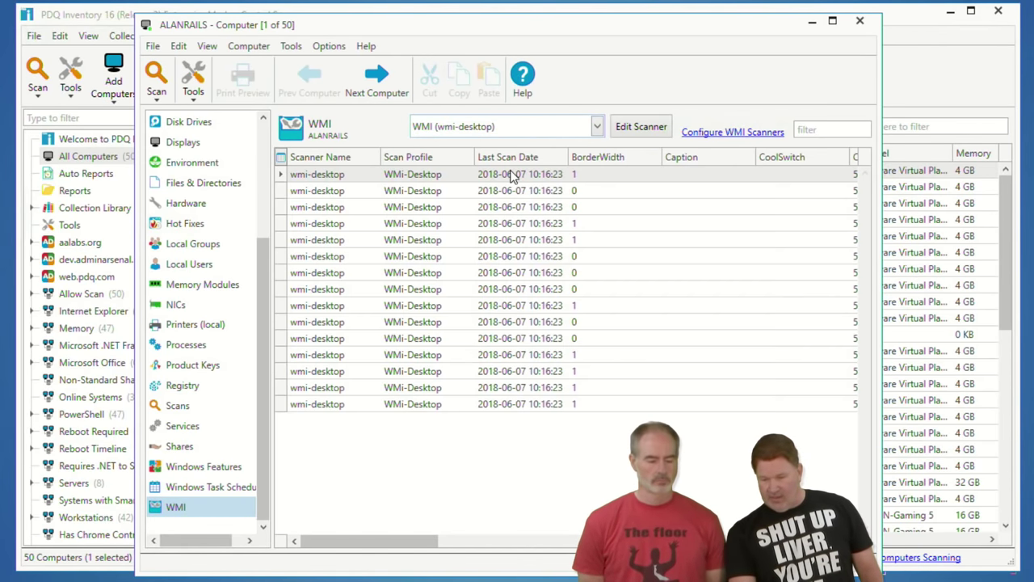
drag(417, 542, 682, 542)
drag(482, 161, 582, 162)
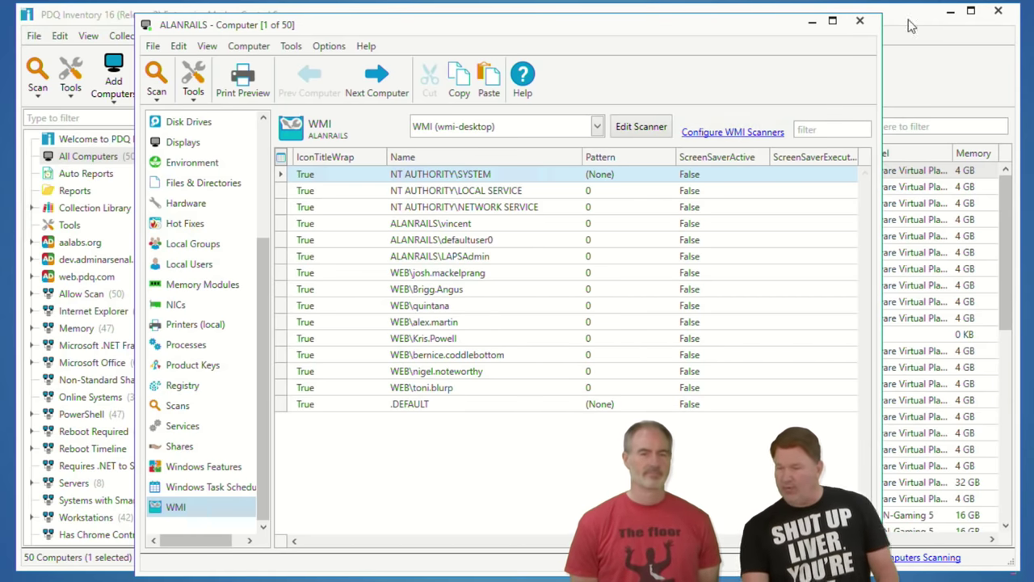
click(859, 22)
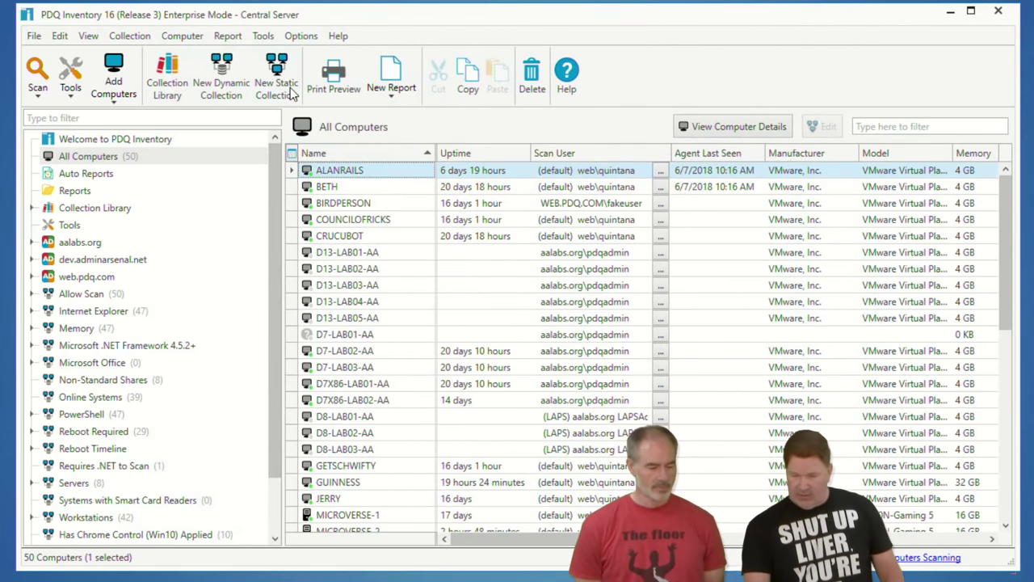
Create a new basic report.
click(223, 37)
click(223, 39)
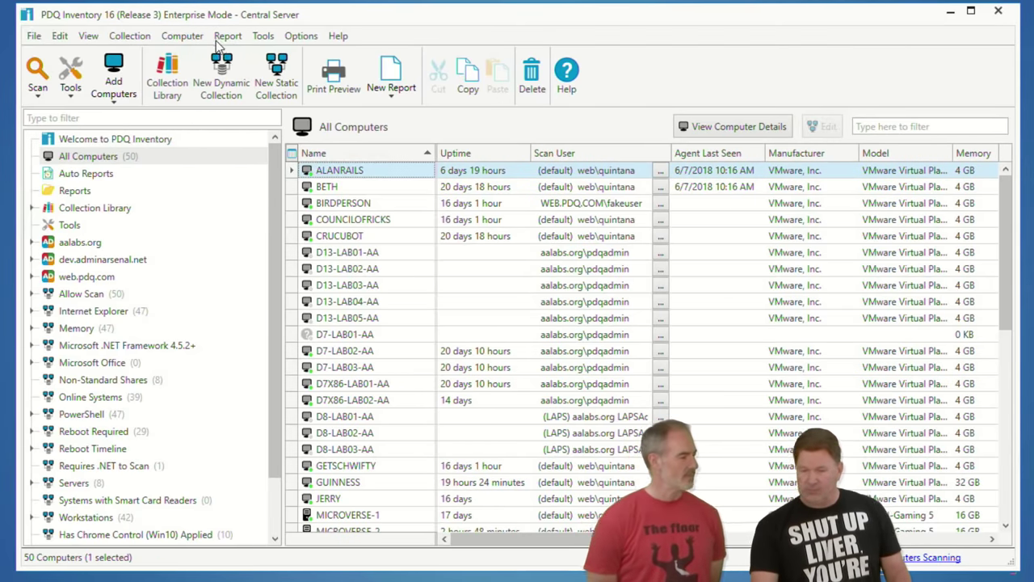
click(223, 38)
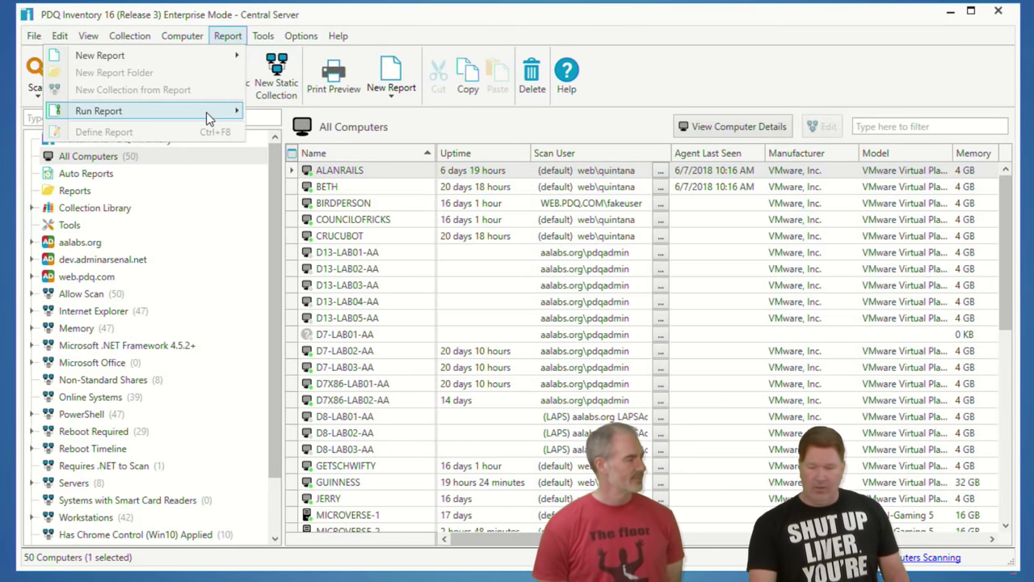
mouse_move(213, 112)
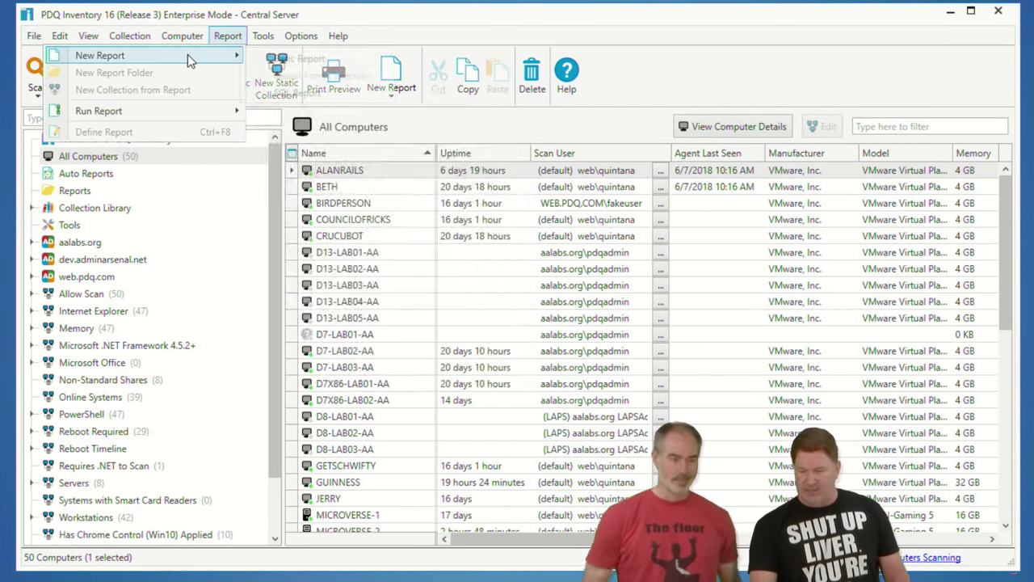
mouse_move(202, 55)
click(283, 59)
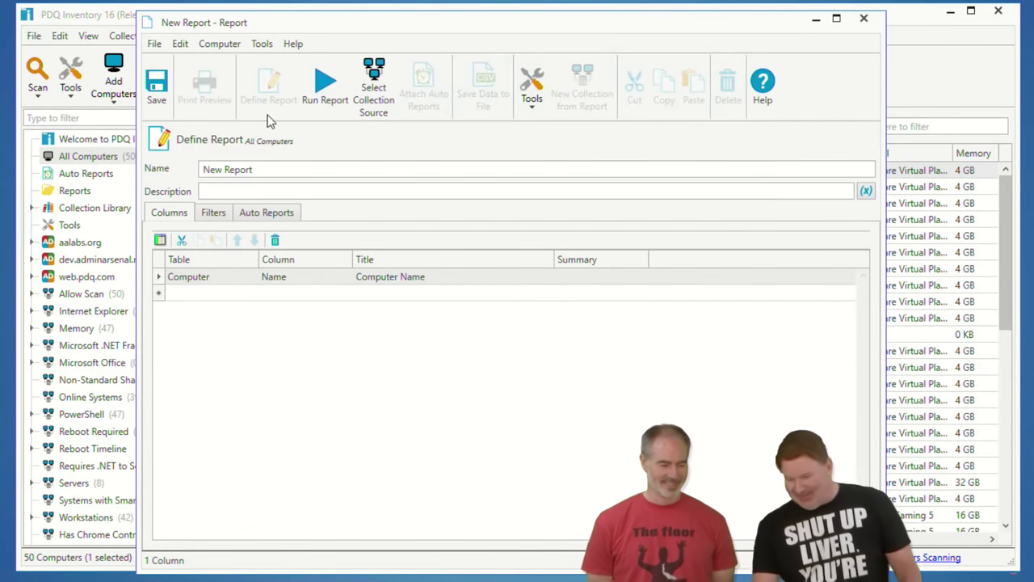
Add a WMI (wmi-desktop) Name column alongside Computer Name.
click(235, 293)
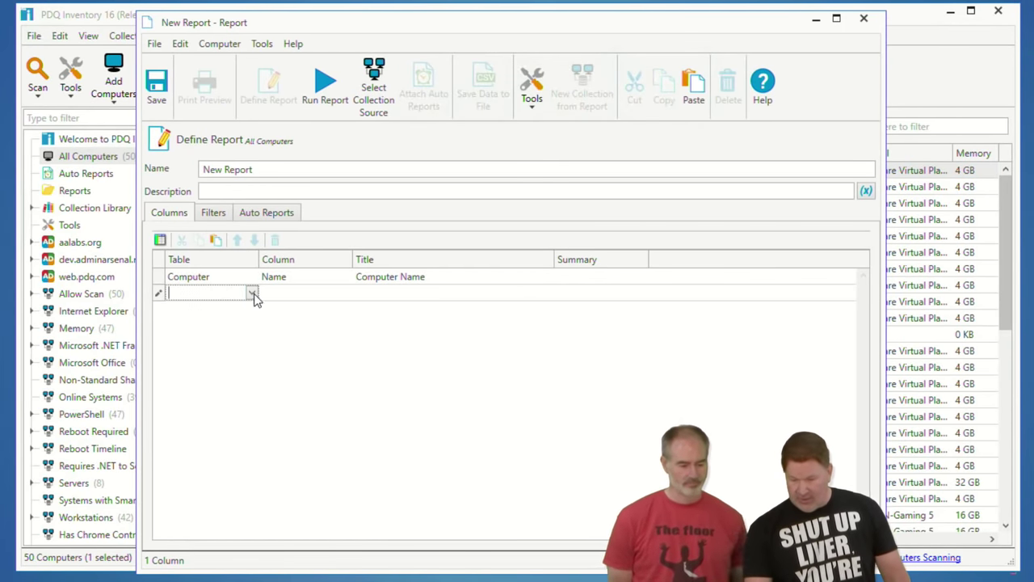
click(252, 293)
scroll(251, 388, down, 5)
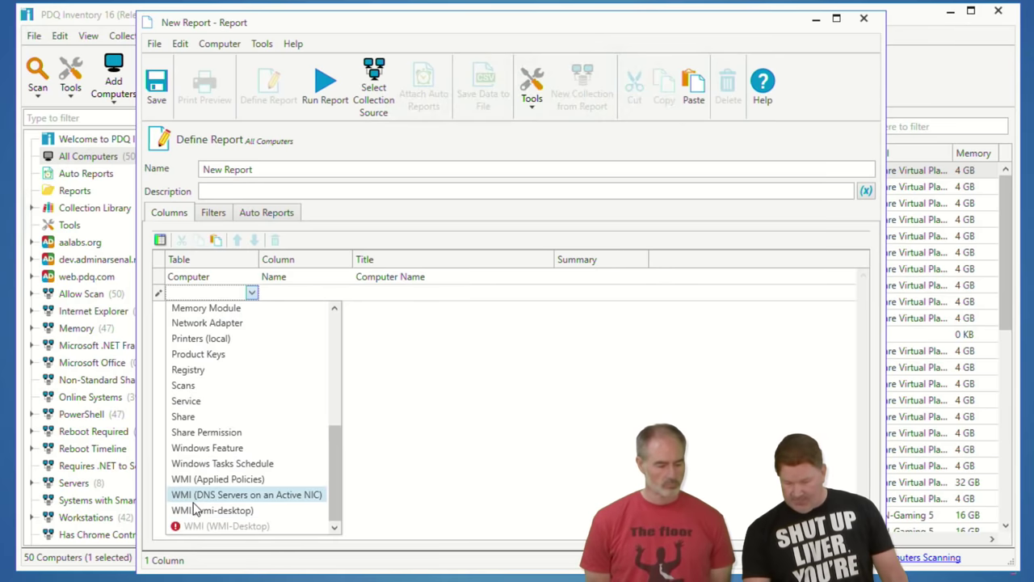
click(200, 510)
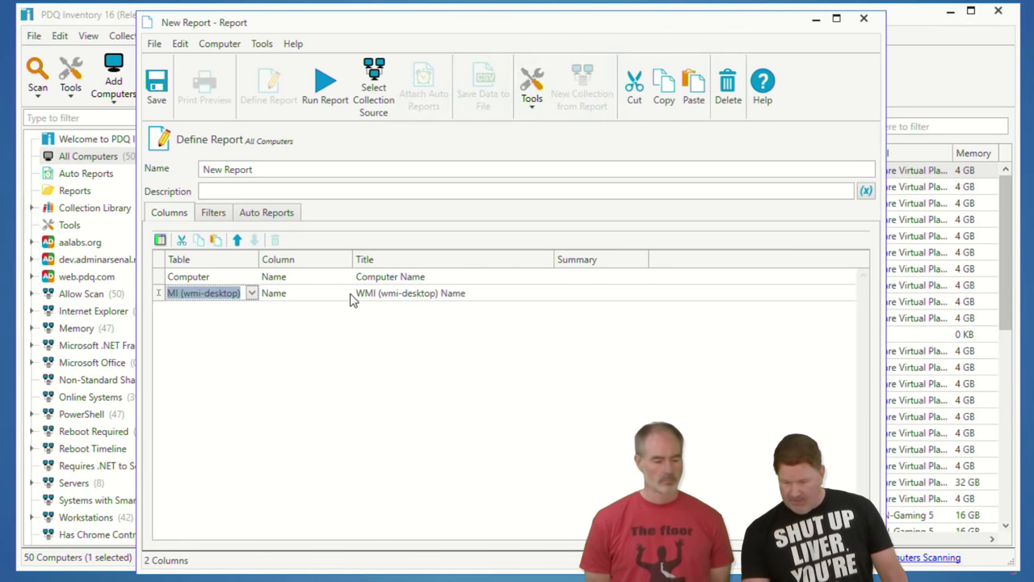
Add a filter where WMI (wmi-desktop) Name contains 'brigg'.
click(210, 213)
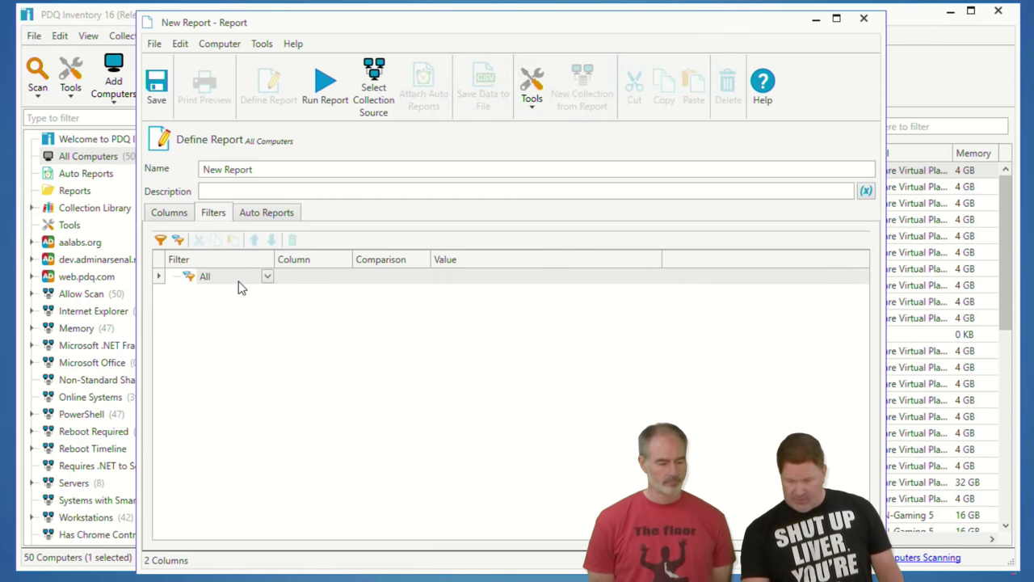
click(160, 240)
click(282, 291)
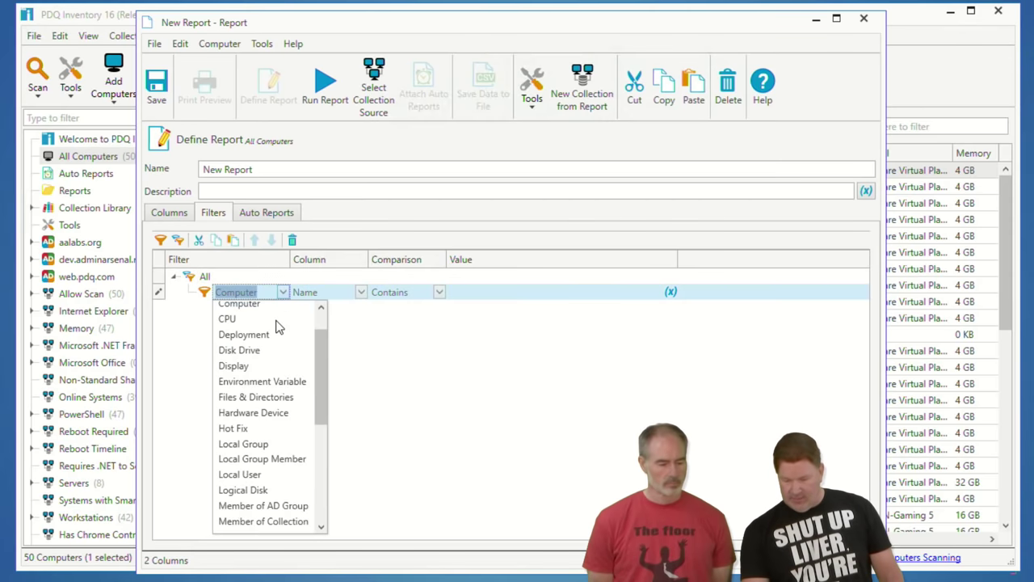
scroll(282, 452, down, 4)
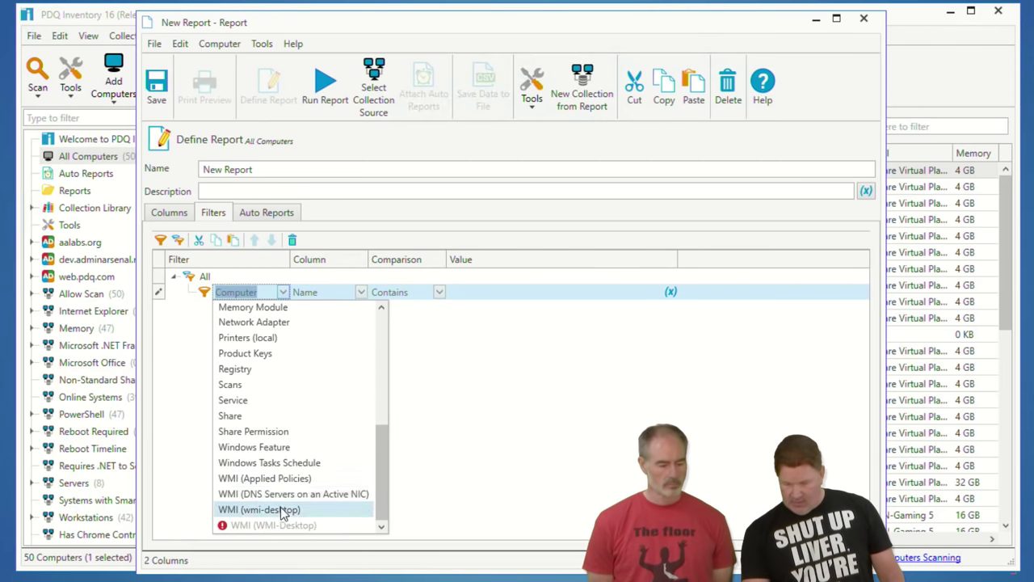
click(281, 507)
click(507, 294)
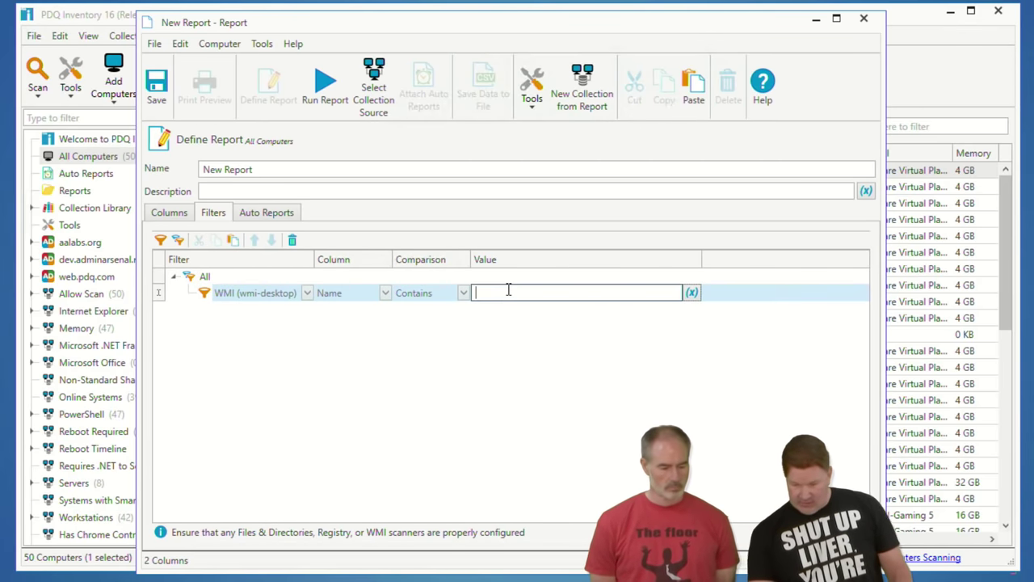
text(brigg)
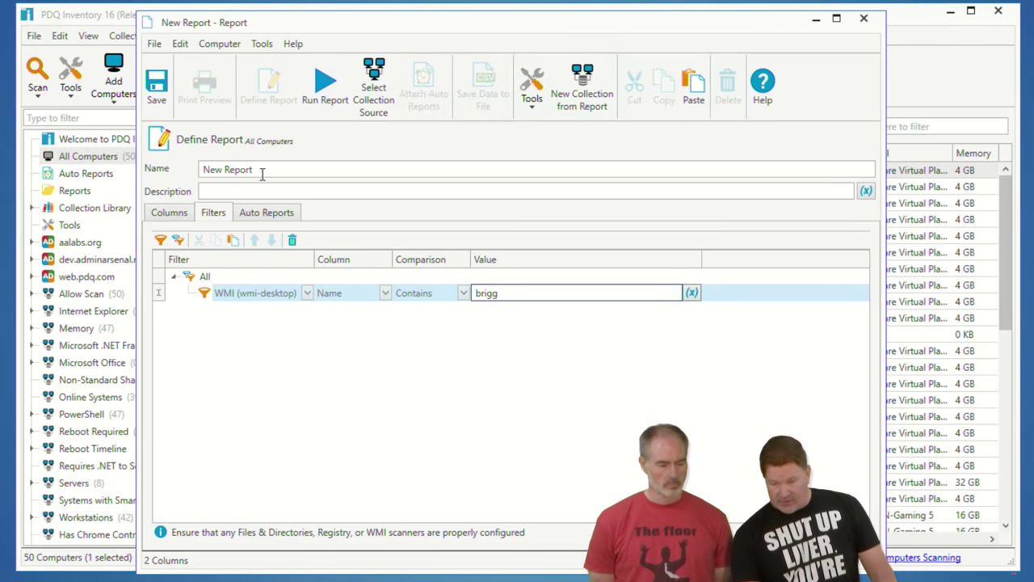
Name the report 'Brigg' and run it, listing 28 computers.
click(206, 171)
text(Brigg)
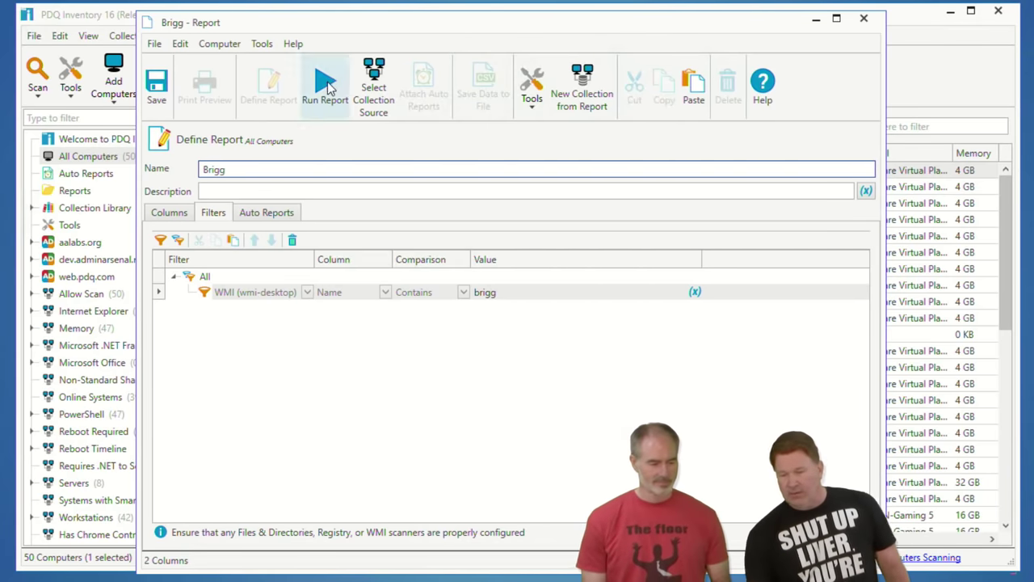
click(326, 87)
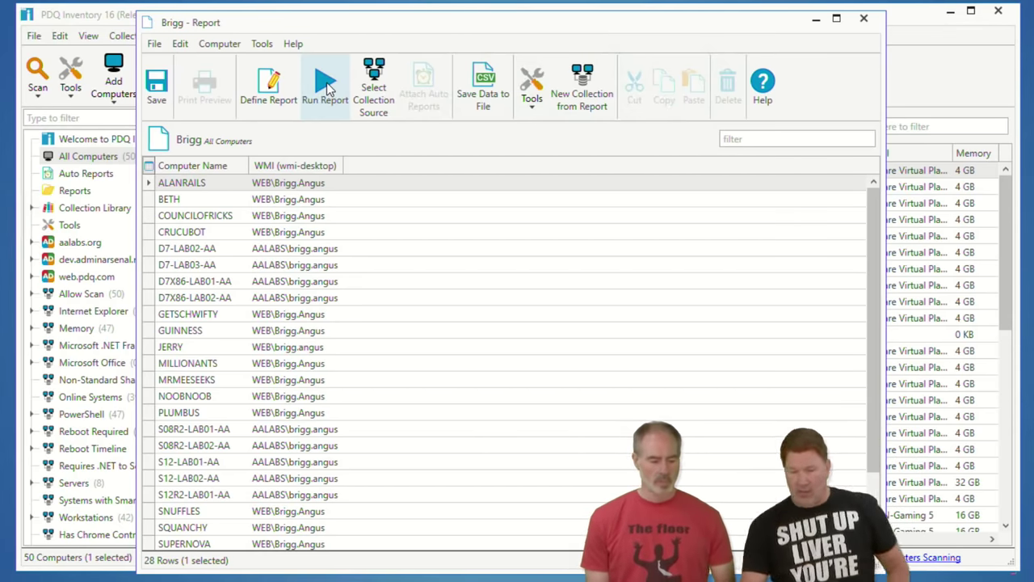
Save the Brigg report and close its window.
click(159, 91)
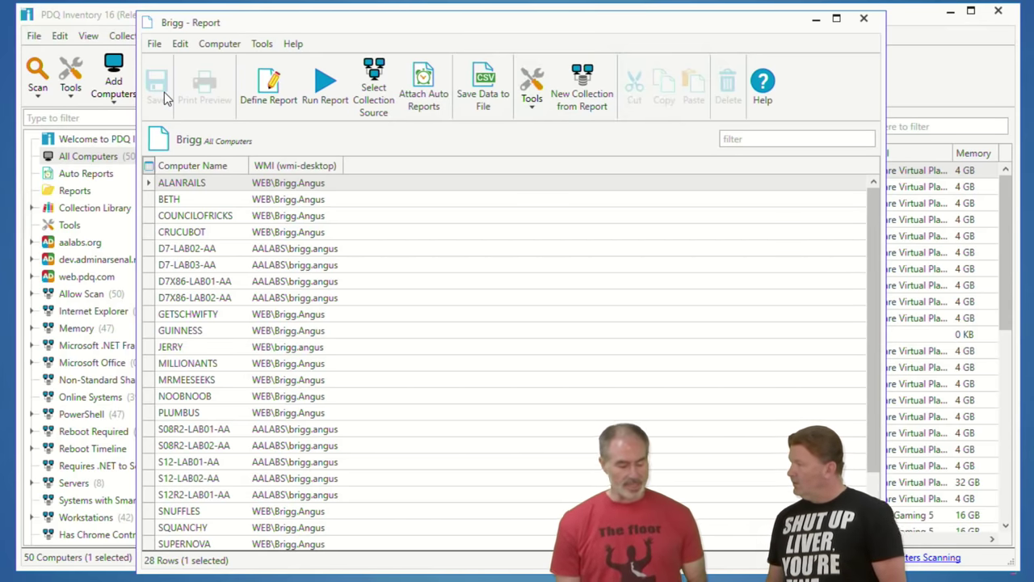
click(861, 19)
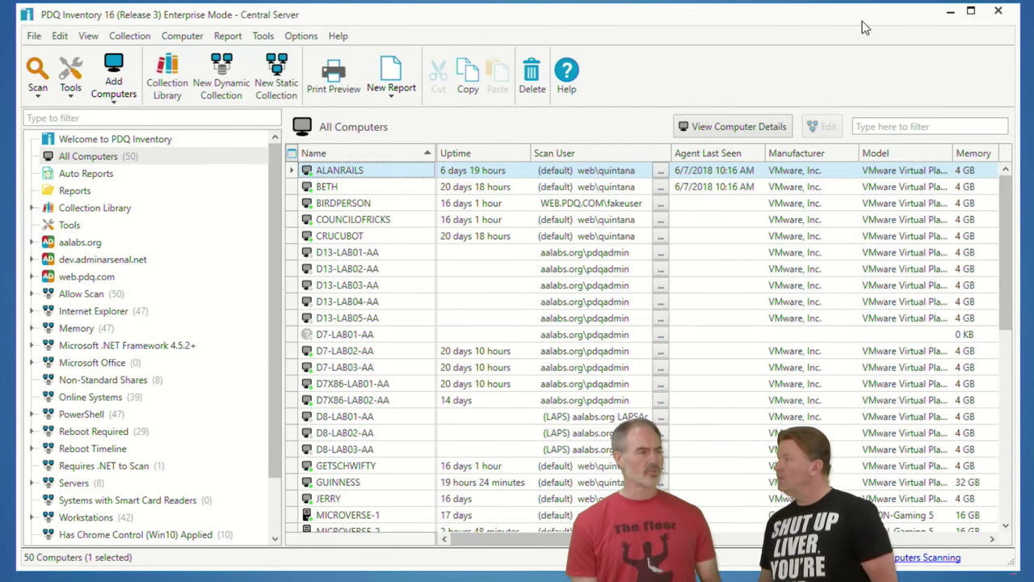
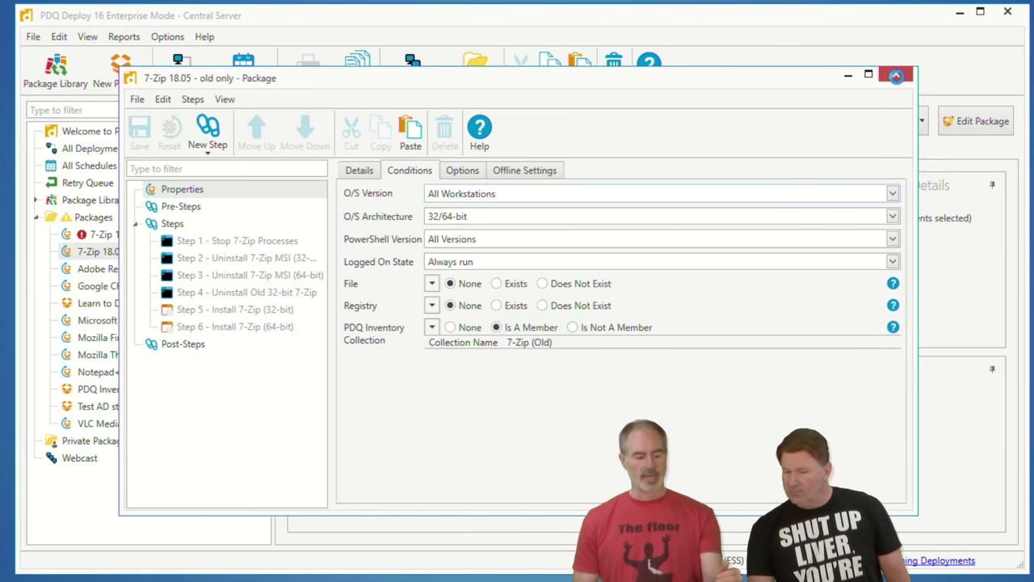
Close the 7-Zip 18.05 package window in PDQ Deploy.
click(896, 75)
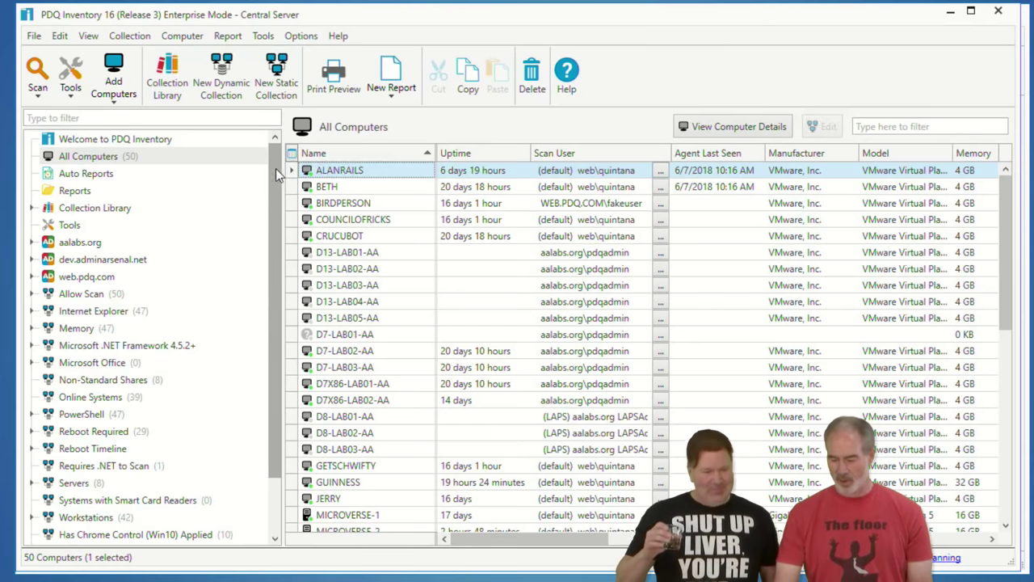
Open the Scan Profiles list and look at the existing 'Files and Directories: Find the Desktop' profile.
click(300, 35)
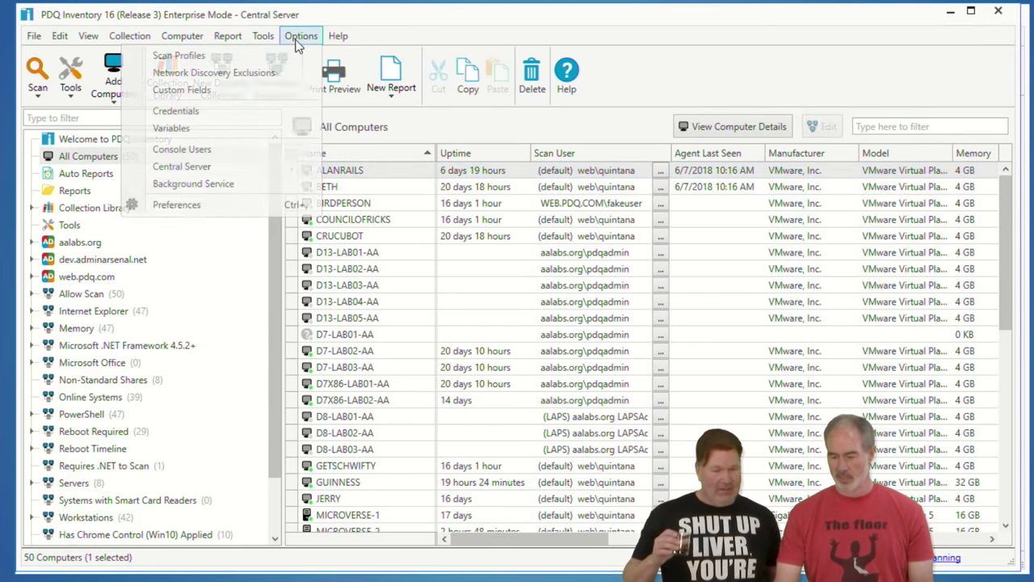
click(251, 58)
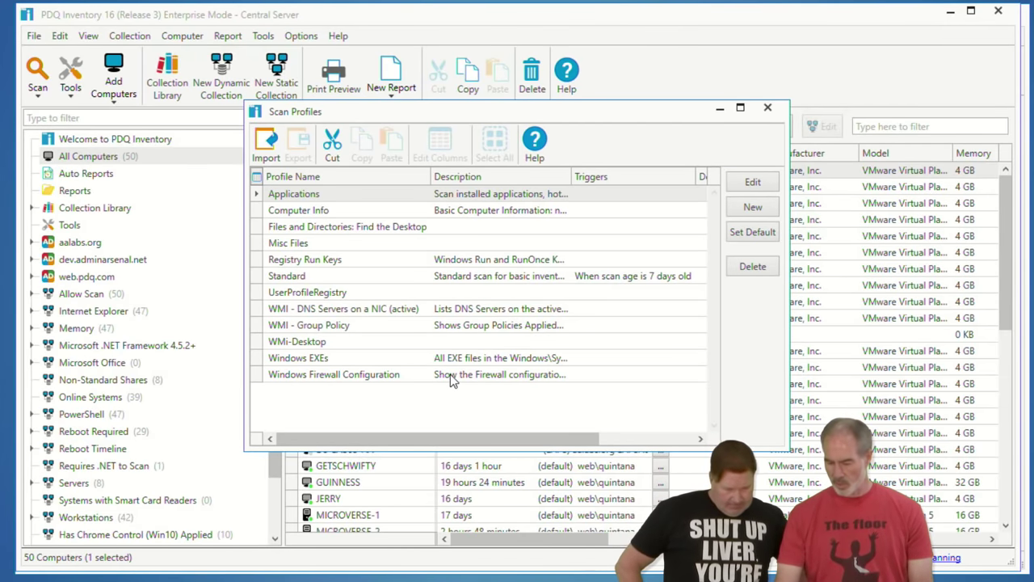
click(349, 228)
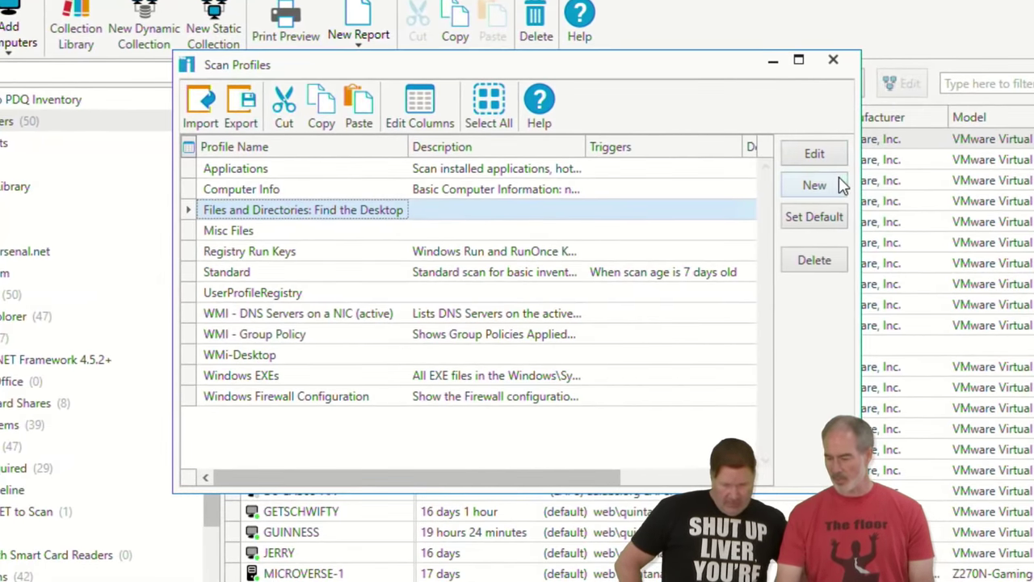
Create a new scan profile named 'Brigg Desktop' and add a Files & Directories scanner.
click(815, 185)
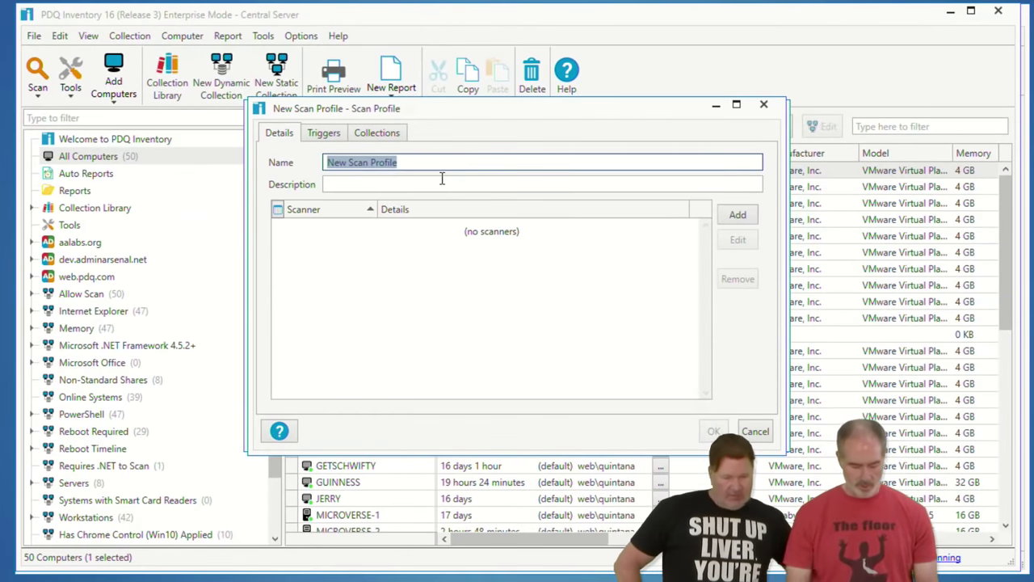
text(Brig)
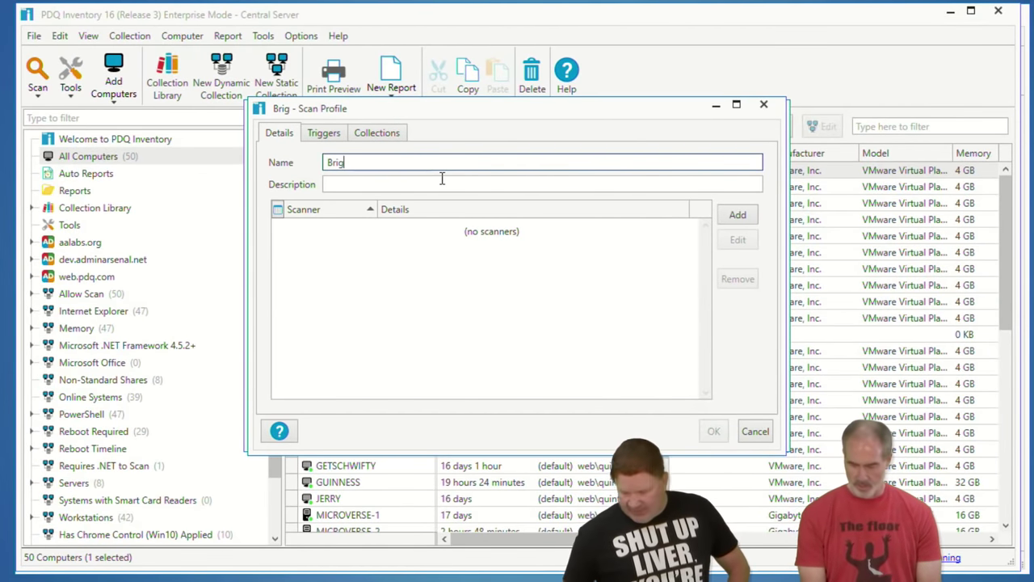
text(g)
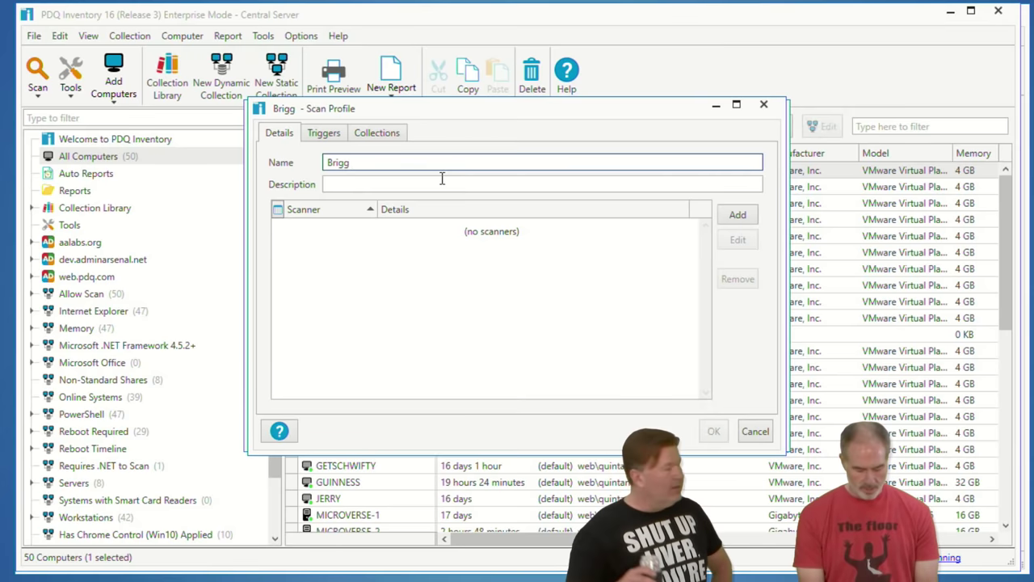
text( Desktop)
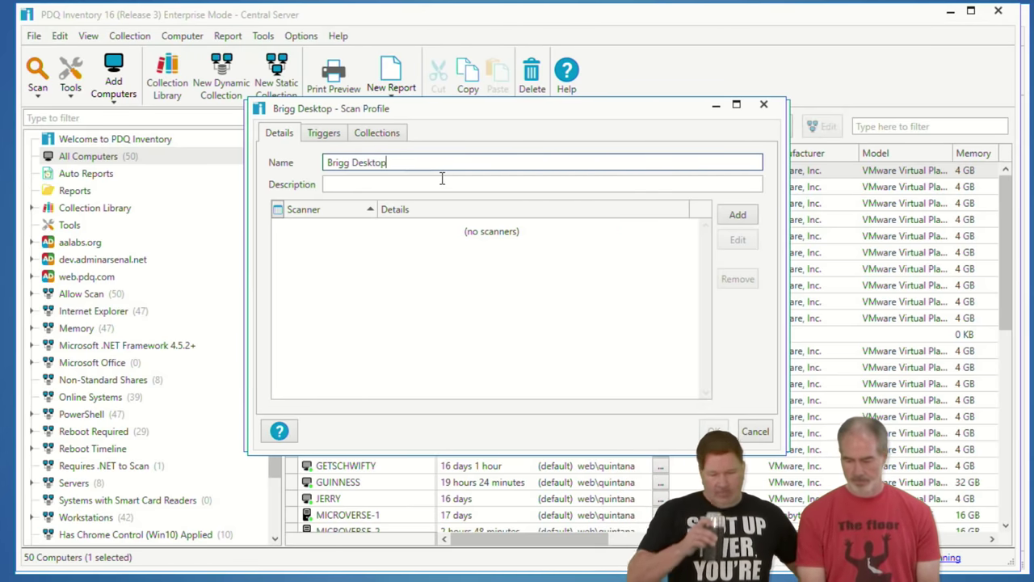
click(735, 216)
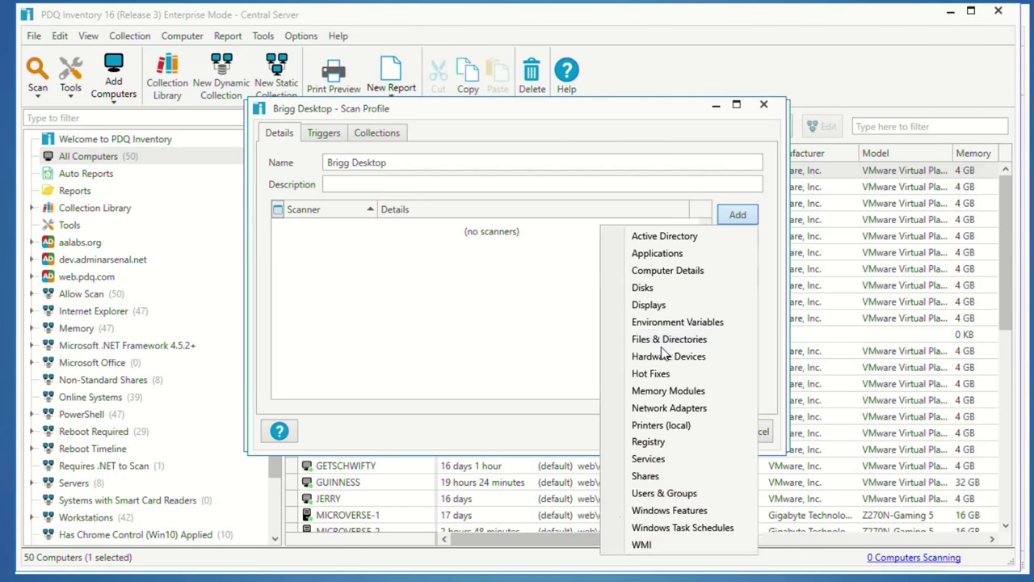
click(678, 341)
click(412, 228)
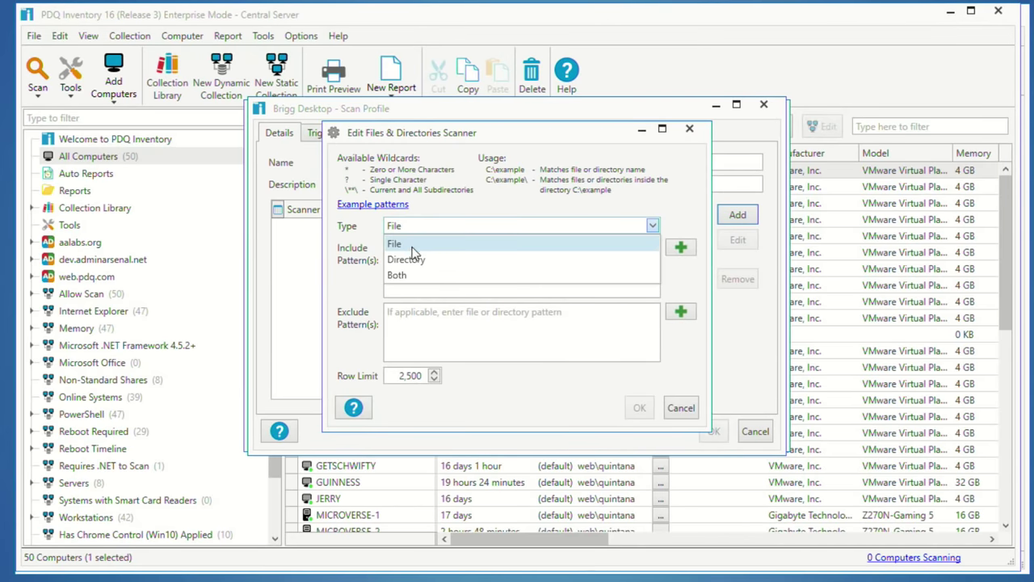
Set the scanner type to Directory with include pattern c:\users\*\Desktop and confirm.
click(412, 259)
click(400, 249)
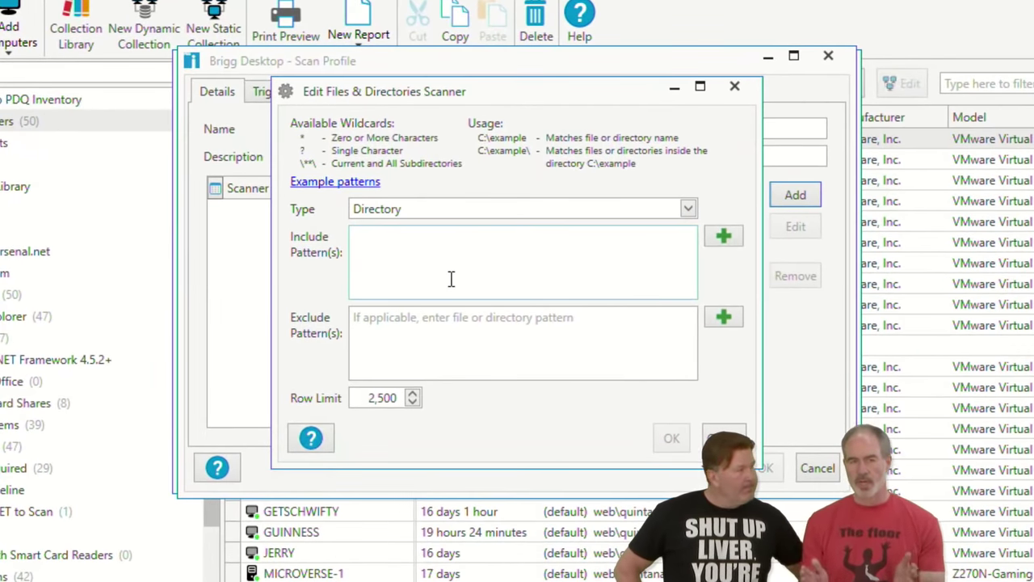
text(C:)
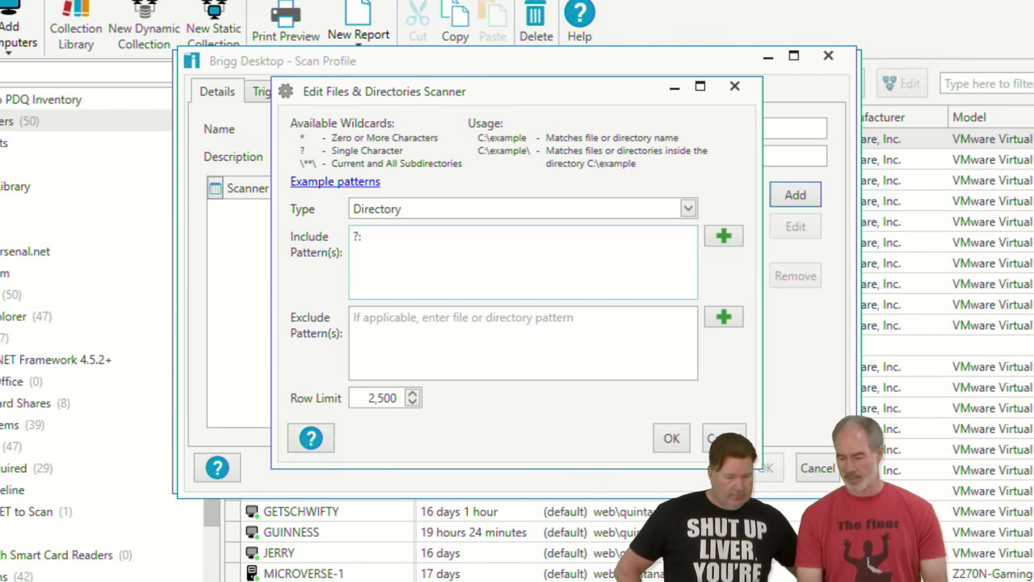
key(BackSpace)
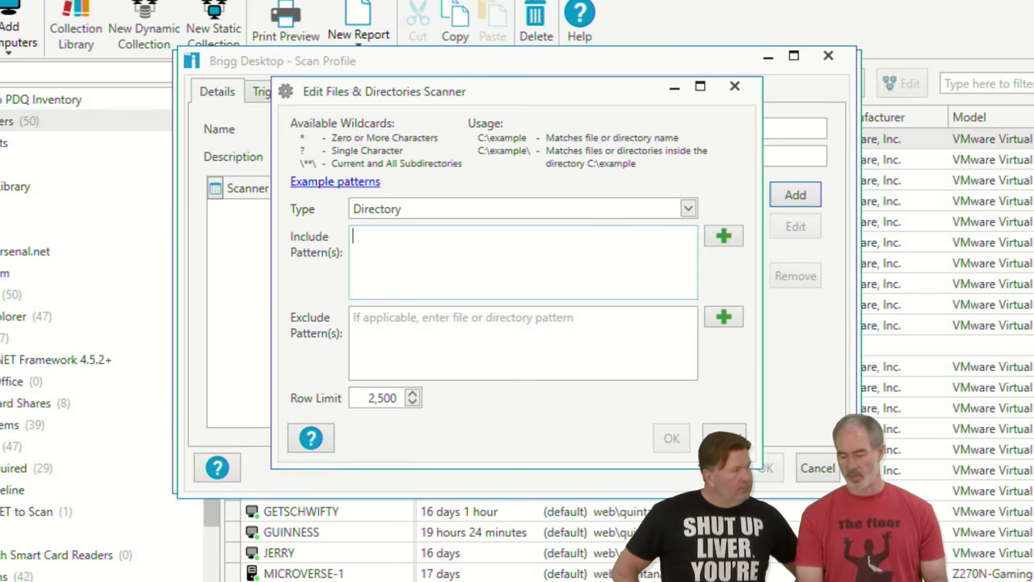
text(c)
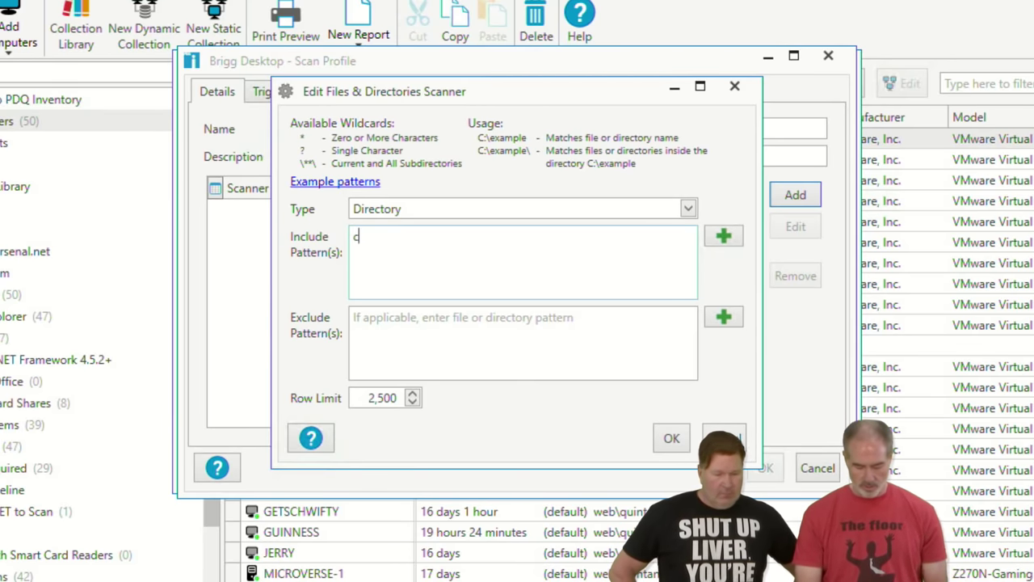
text(:\users)
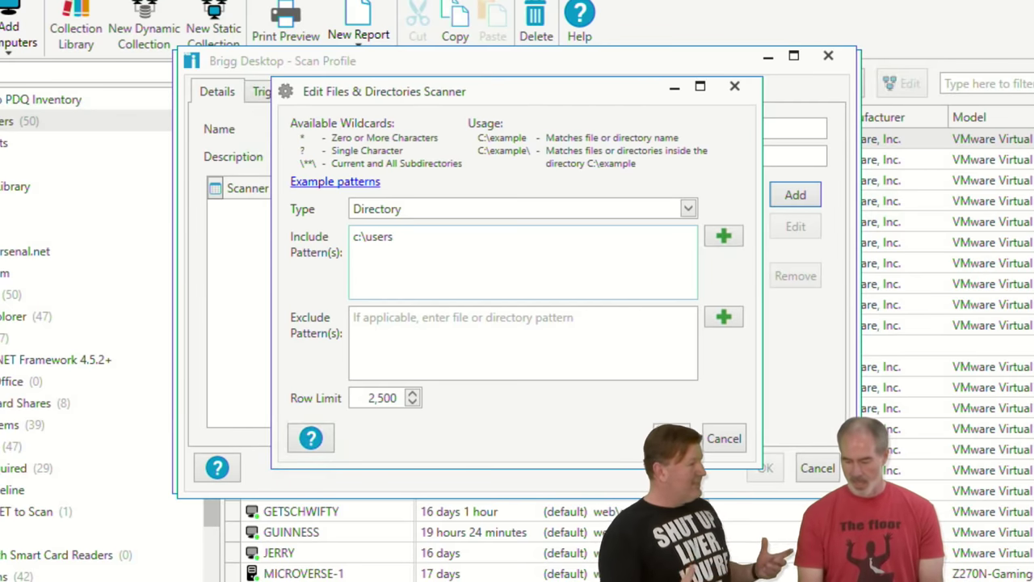
text(\*)
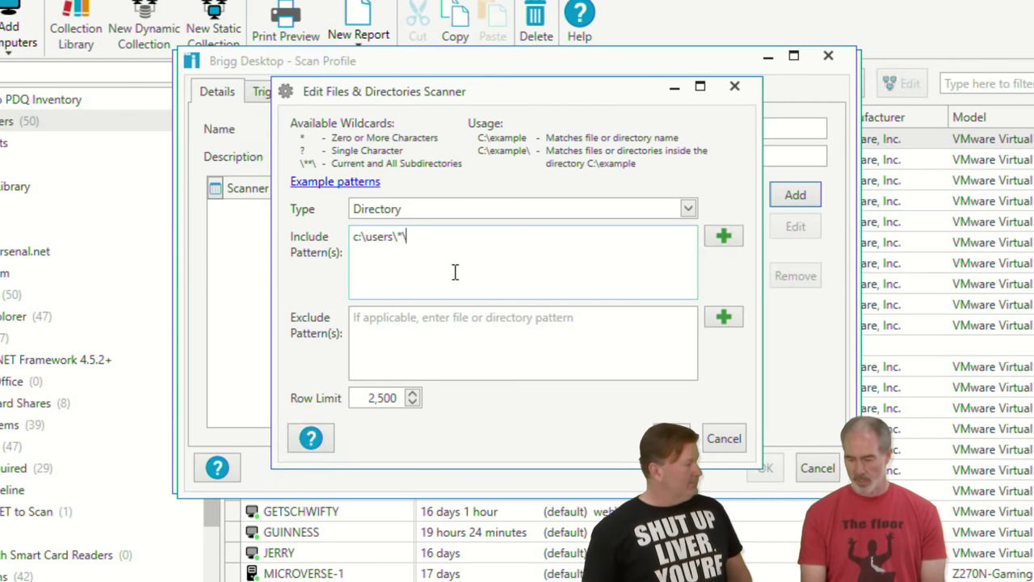
text(\Desktp)
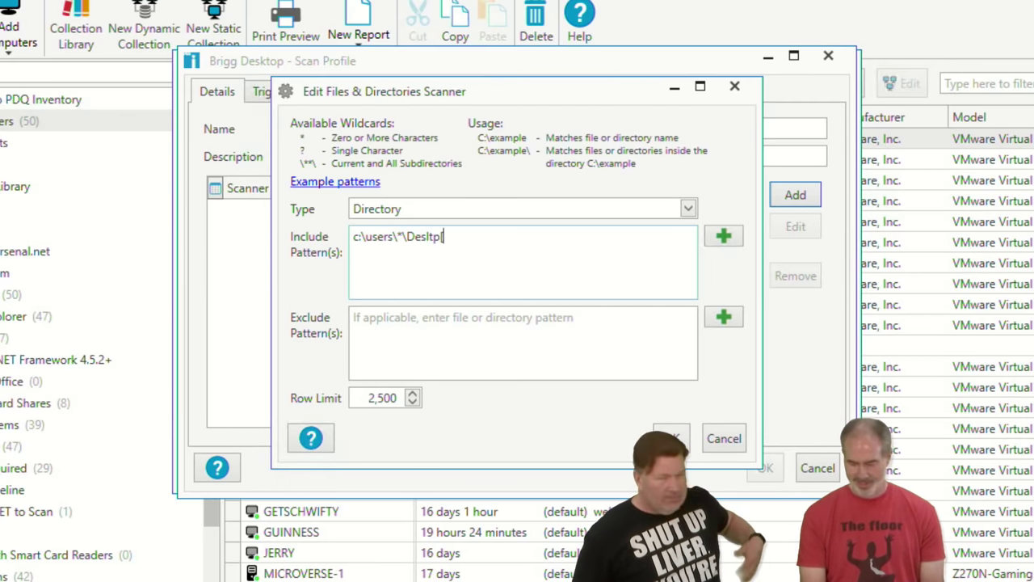
key(BackSpace)
key(BackSpace)
key(BackSpace)
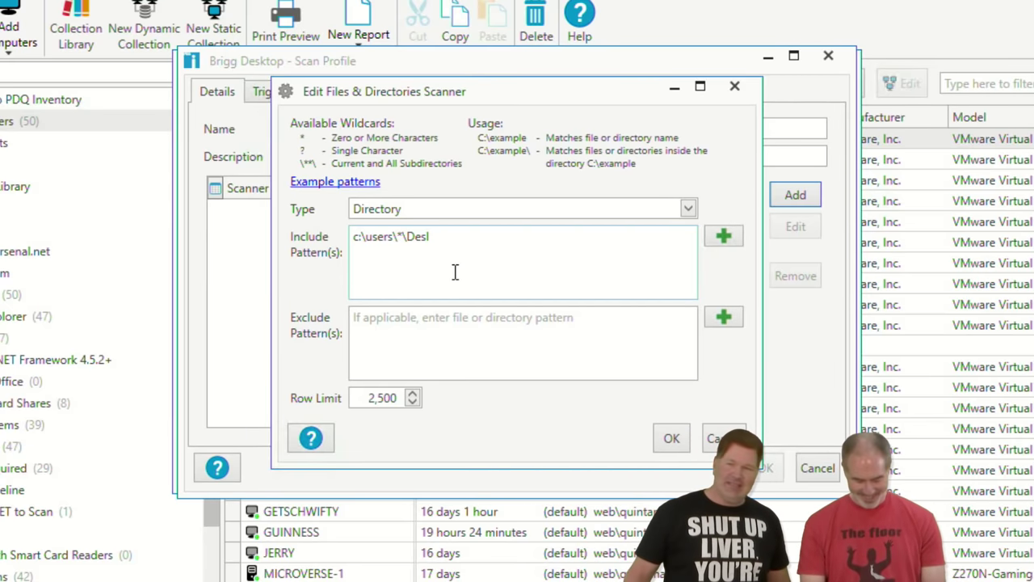
text(ktop)
key(BackSpace)
key(BackSpace)
key(BackSpace)
key(BackSpace)
text(ktop)
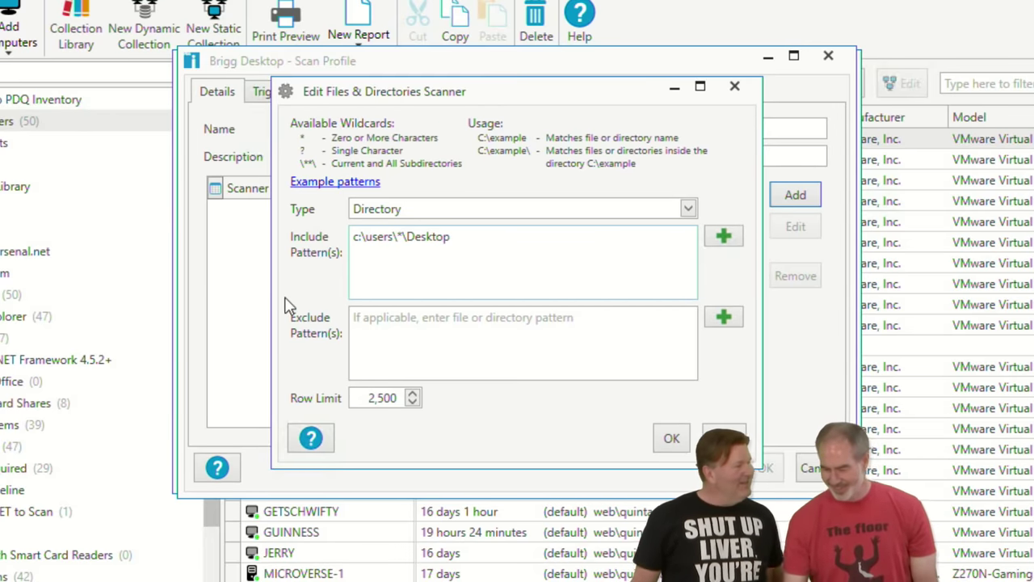
text(\)
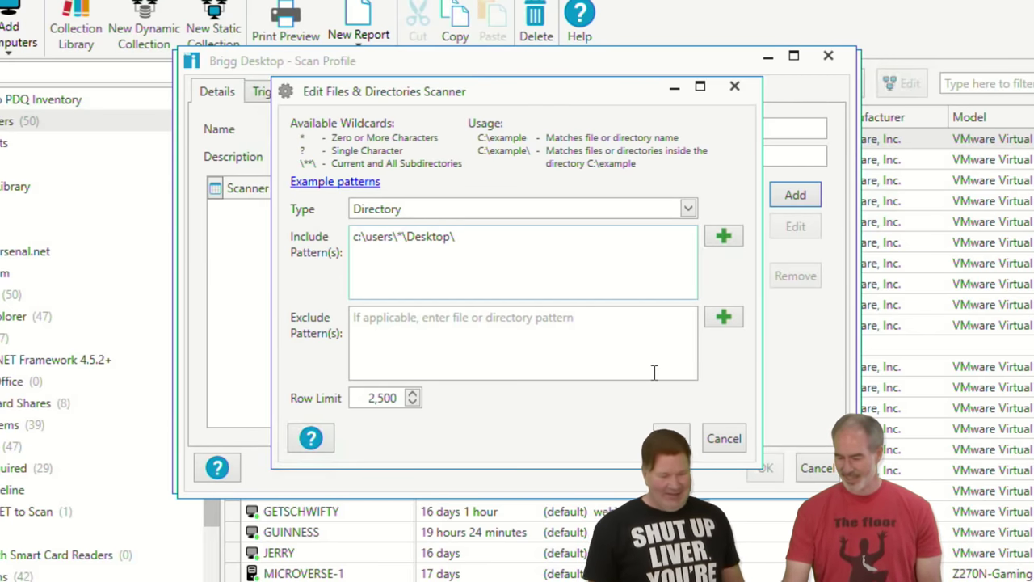
key(BackSpace)
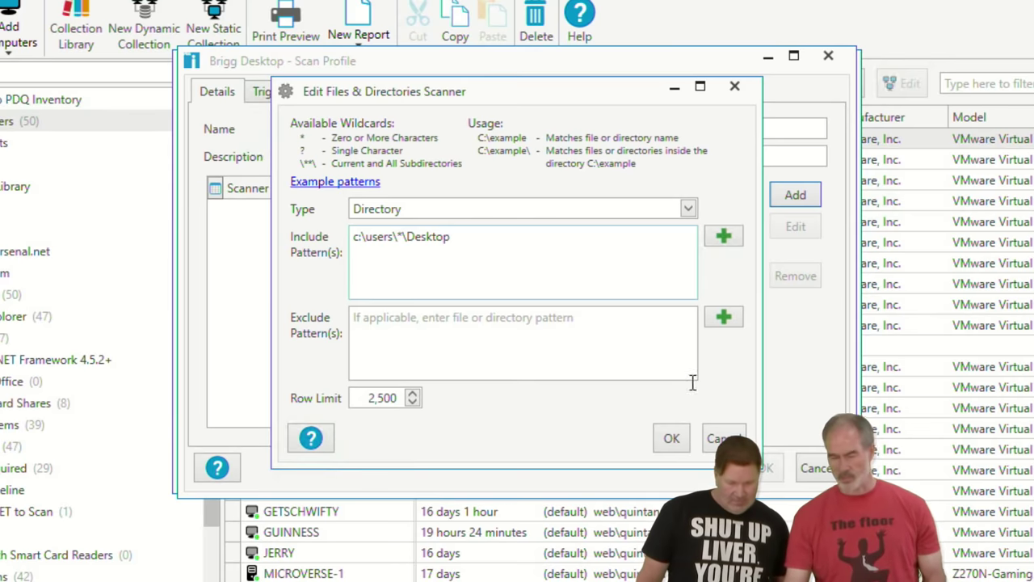
click(669, 444)
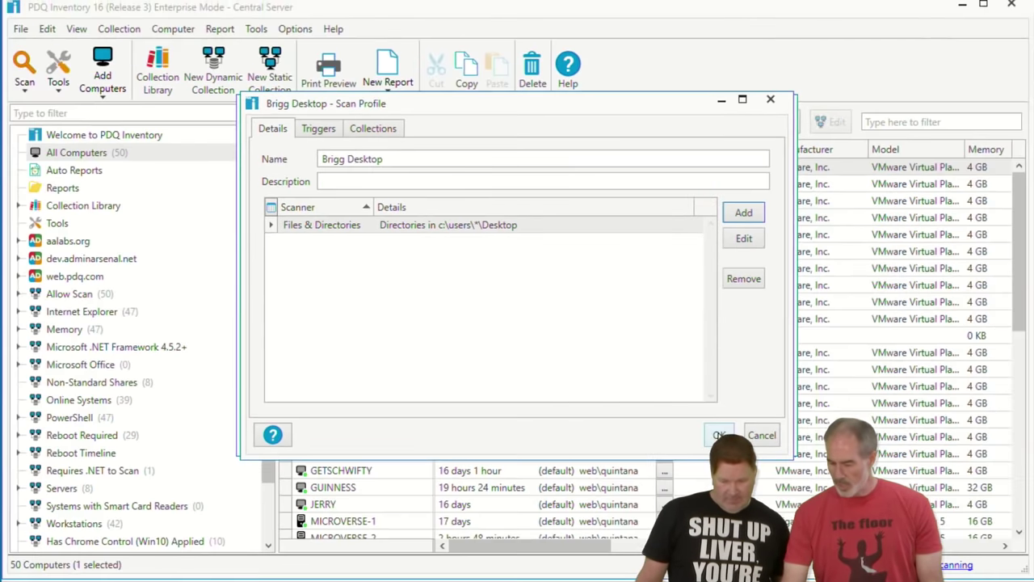
Save the Brigg Desktop scan profile and close the Scan Profiles list.
click(765, 471)
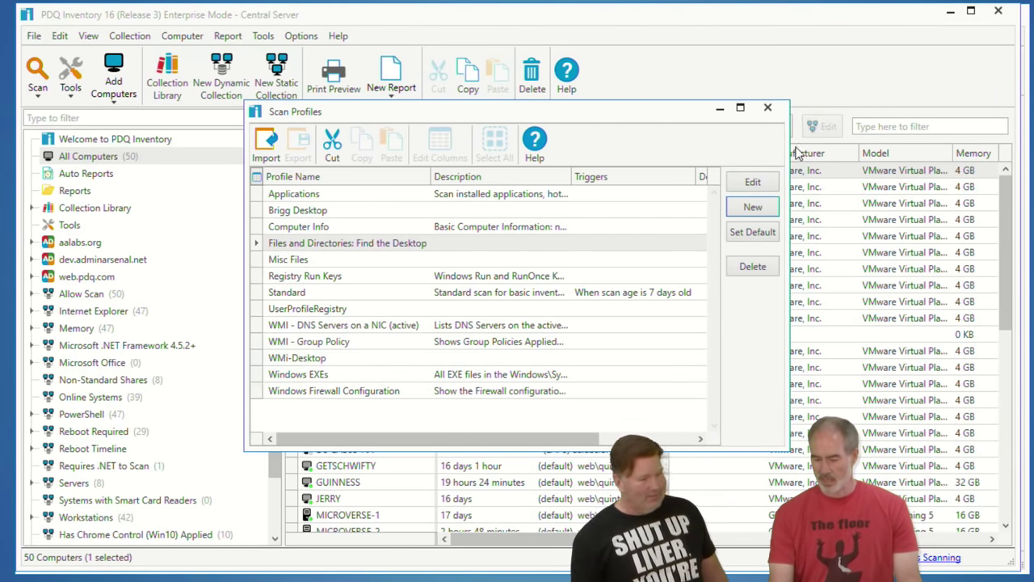
click(767, 108)
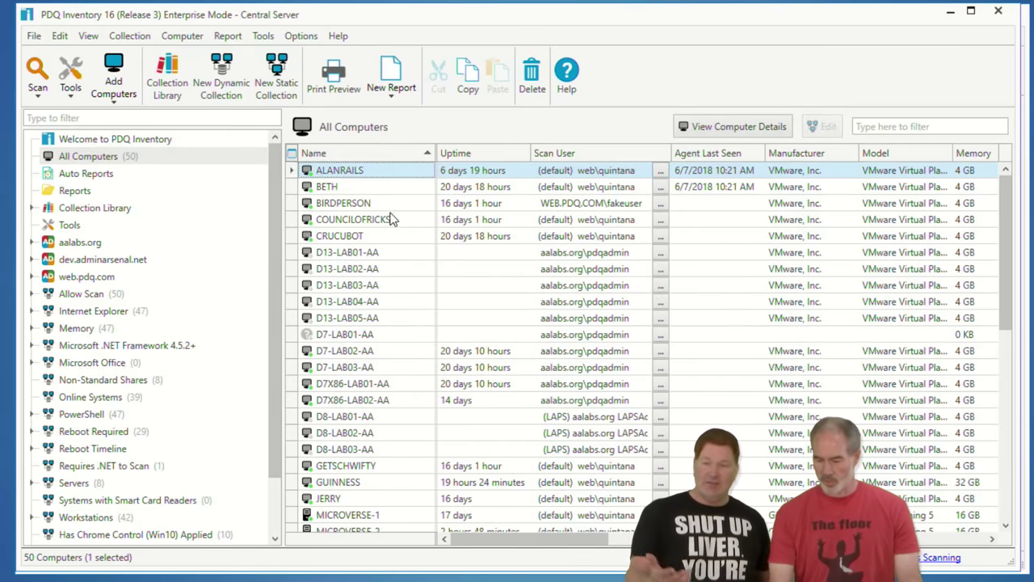
click(367, 284)
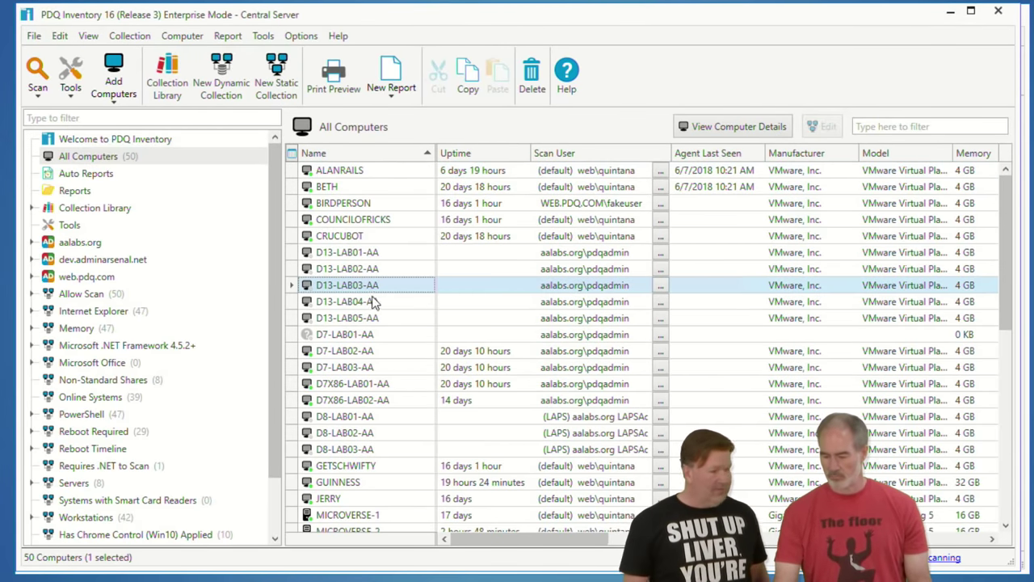
click(340, 226)
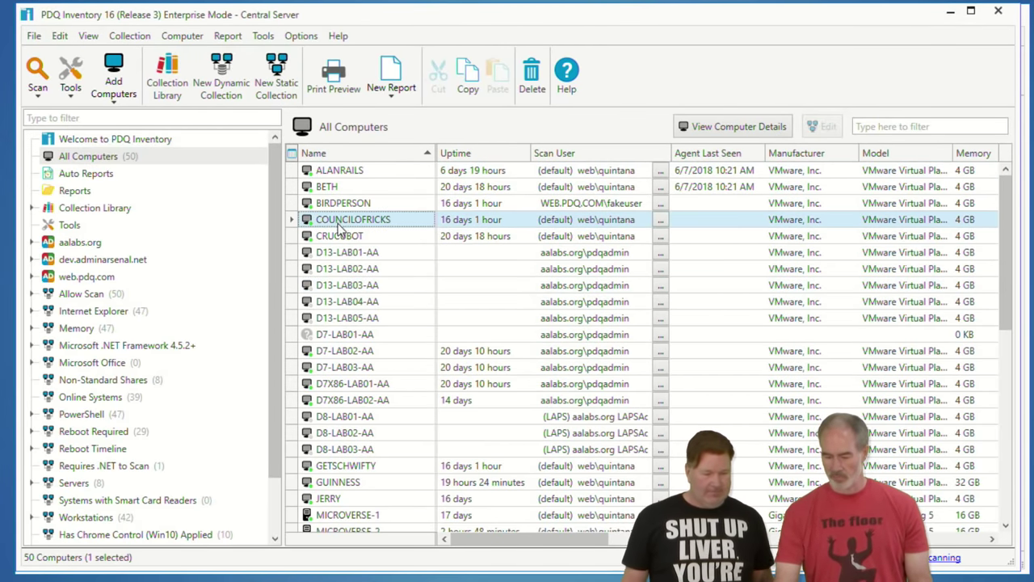
Scan the All Computers collection with Brigg Desktop and bring up the scan status window.
right_click(107, 160)
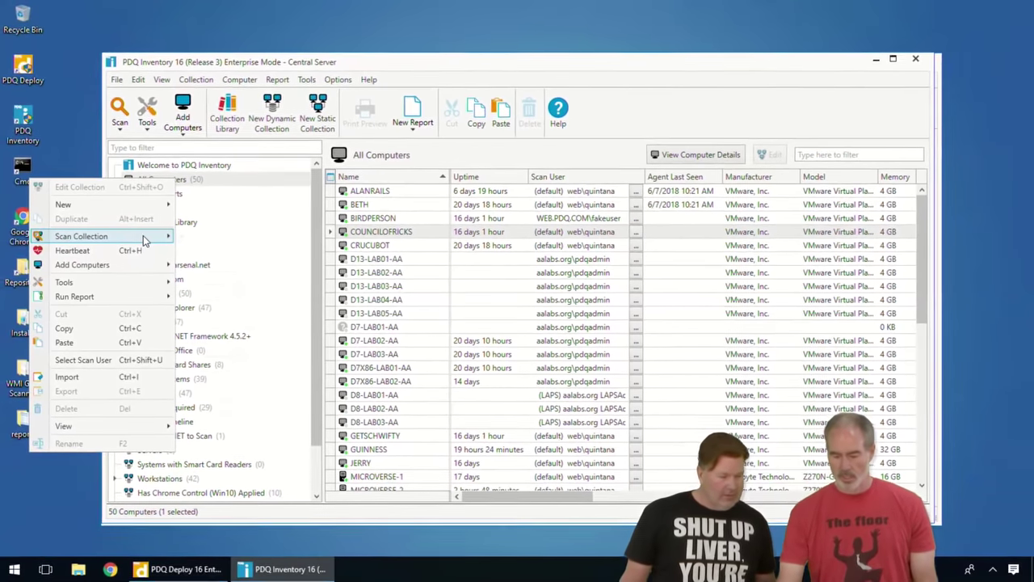
mouse_move(64, 224)
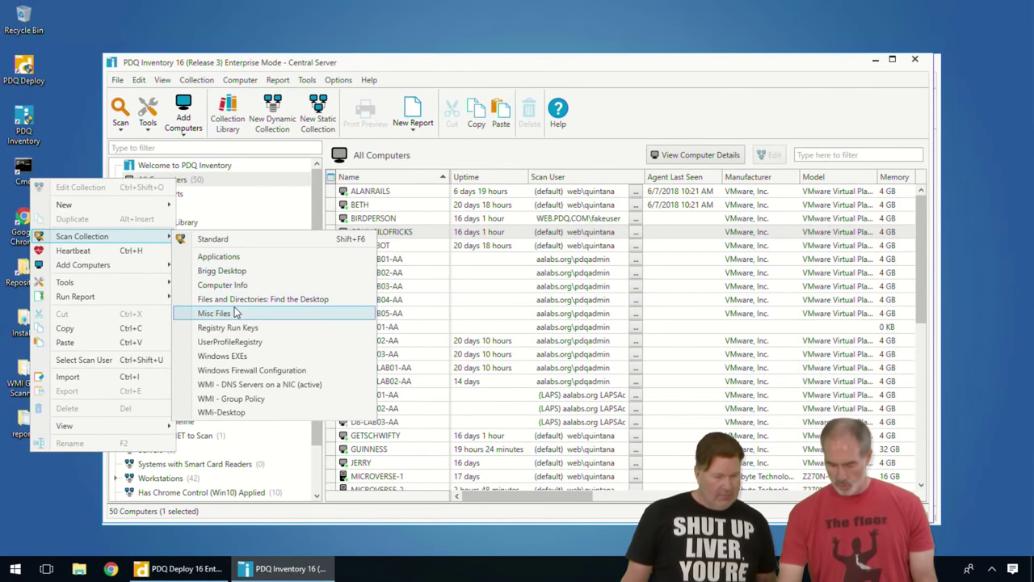
click(225, 272)
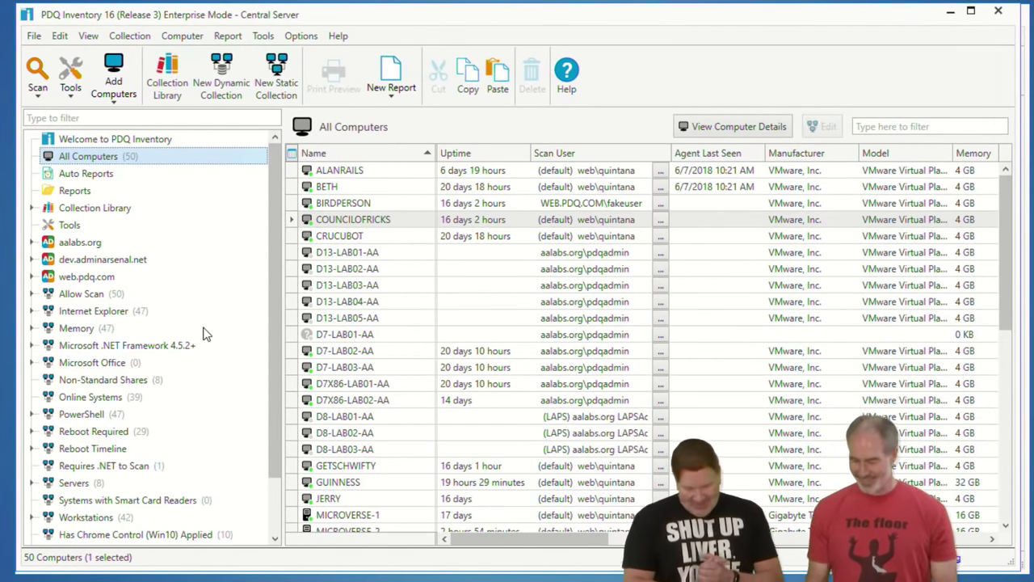
click(950, 557)
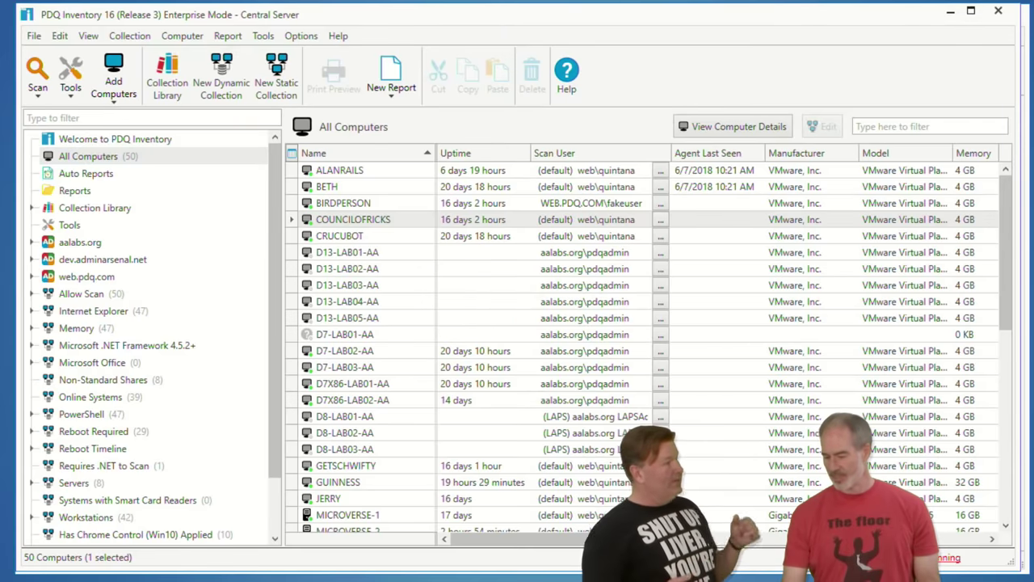
drag(751, 253, 418, 136)
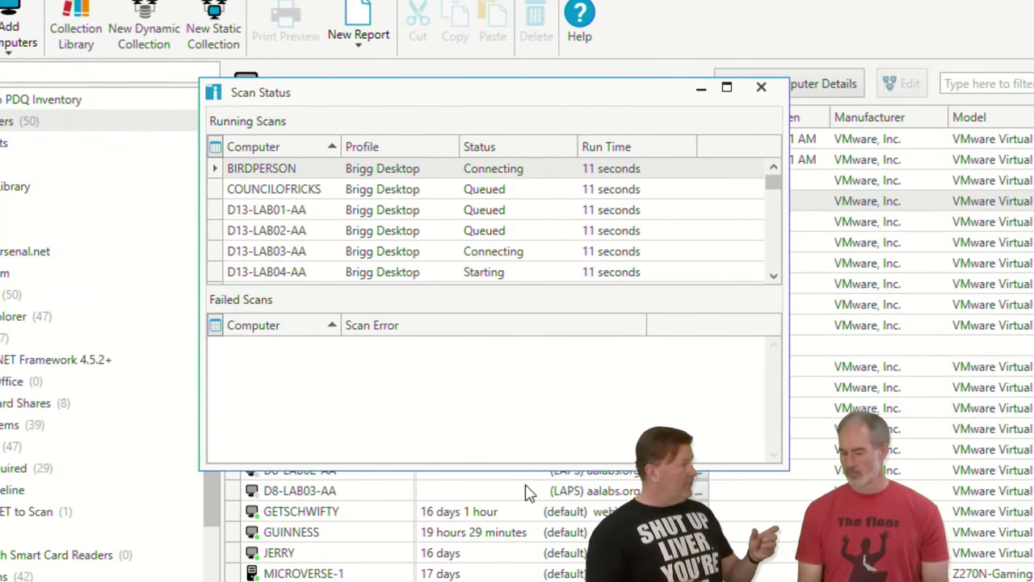
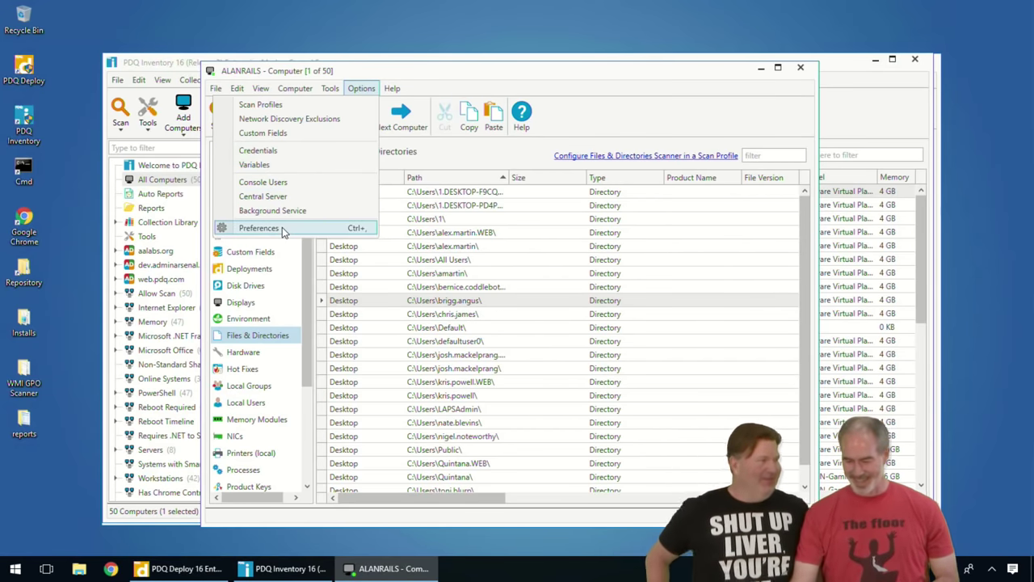
Review the Active Directory delete mode choices in Preferences, then close Preferences and the ALANRAILS window.
click(317, 229)
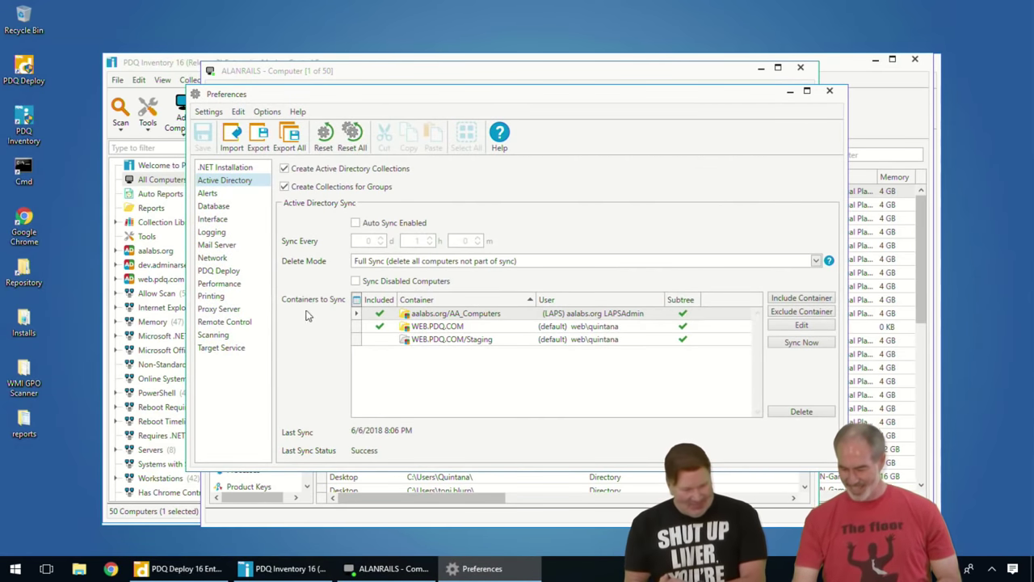
click(413, 263)
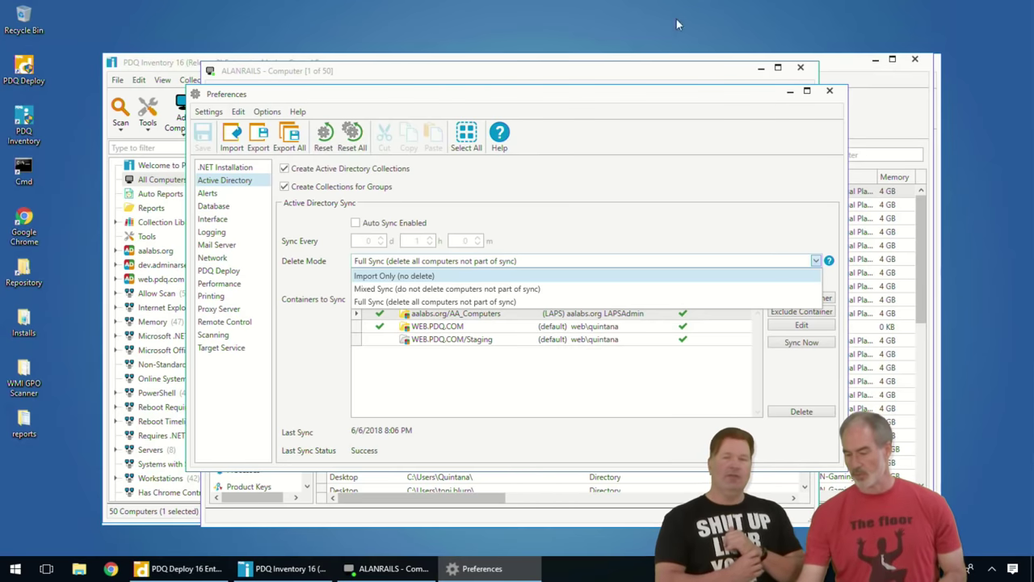
click(760, 105)
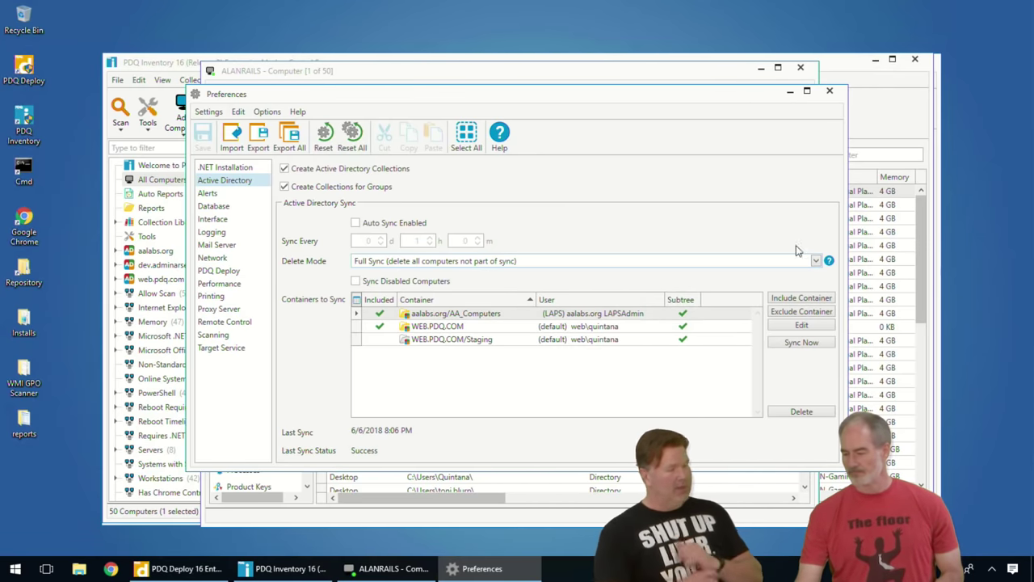
click(830, 90)
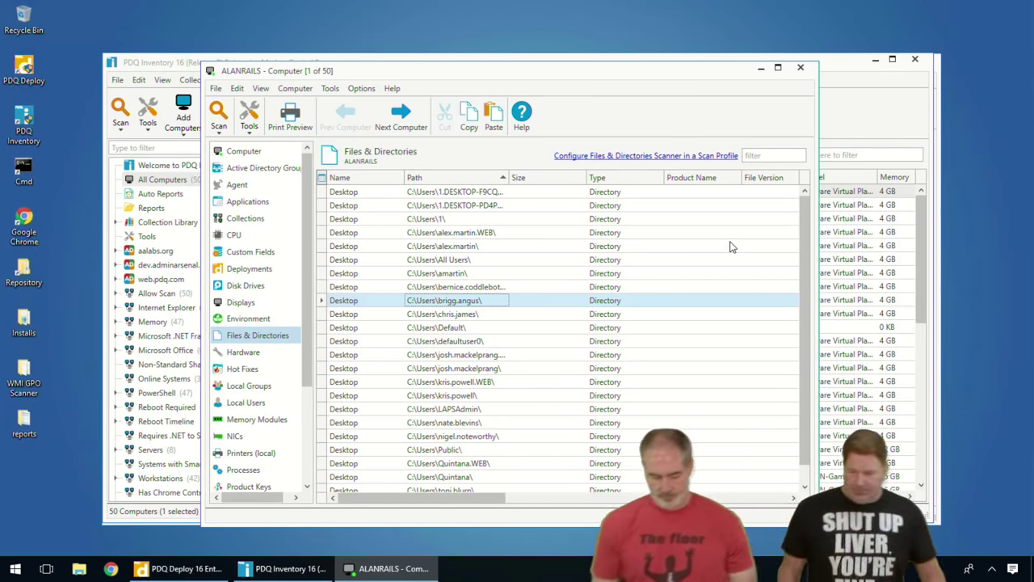
click(803, 68)
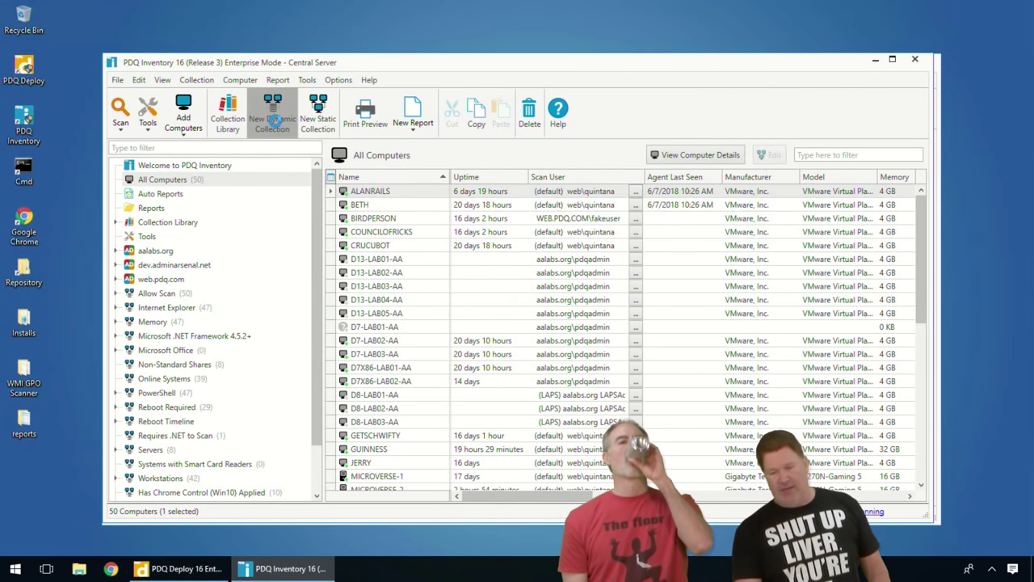
Start a new dynamic collection filtering on Uptime Greater Than 14 days.
click(273, 119)
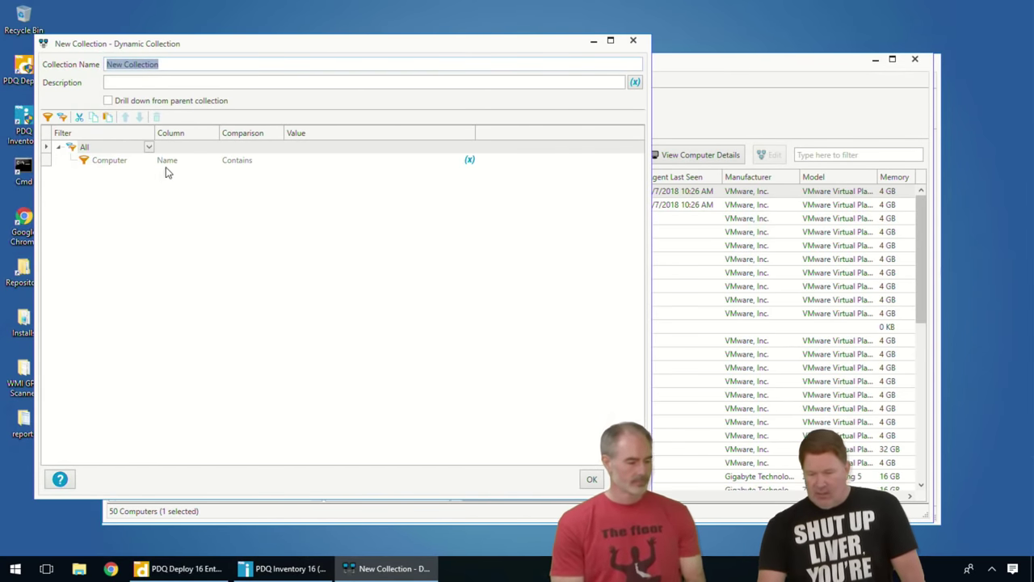
drag(263, 55, 472, 89)
click(414, 191)
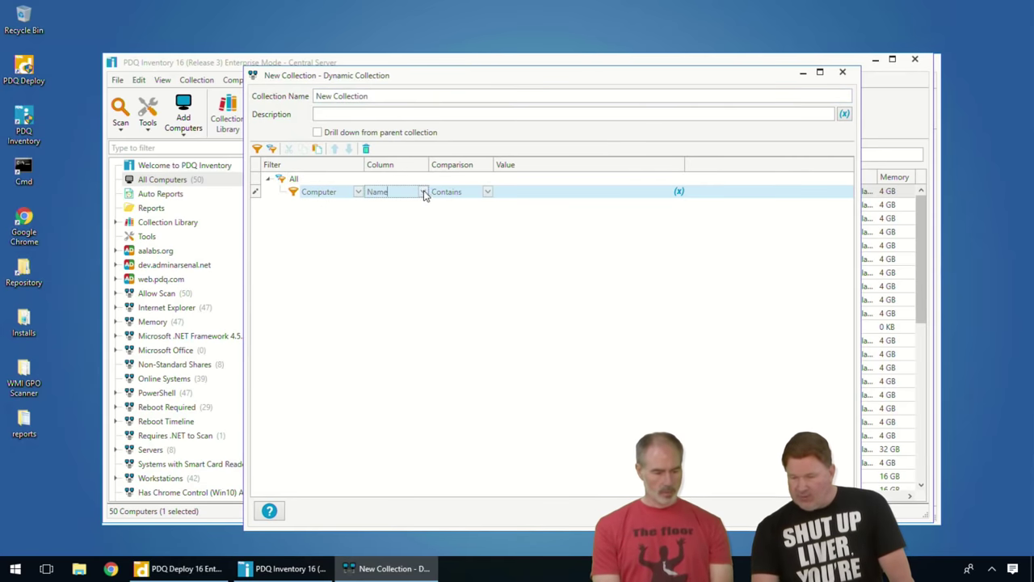
click(420, 192)
scroll(395, 290, down, 5)
scroll(373, 291, down, 4)
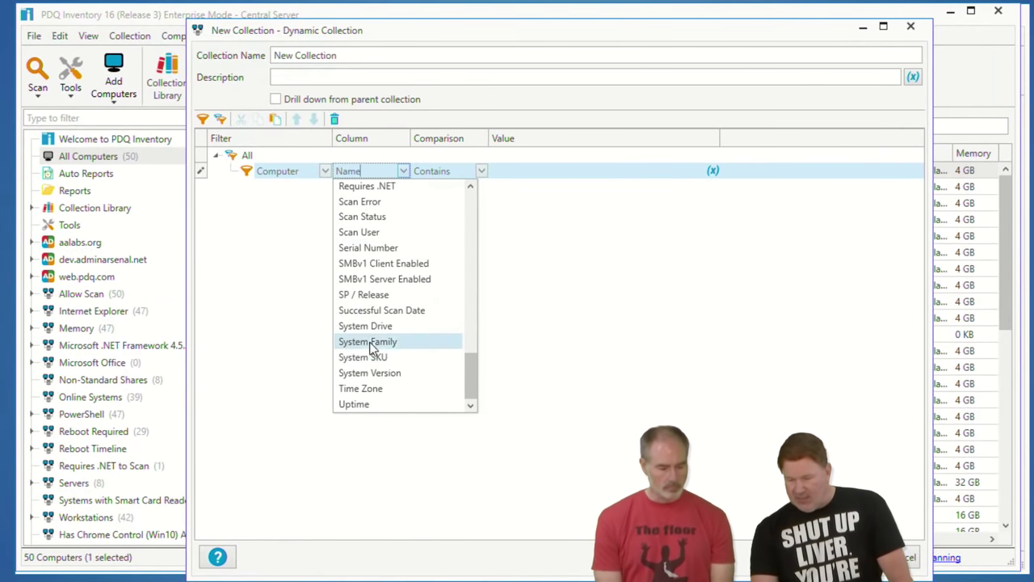
click(362, 404)
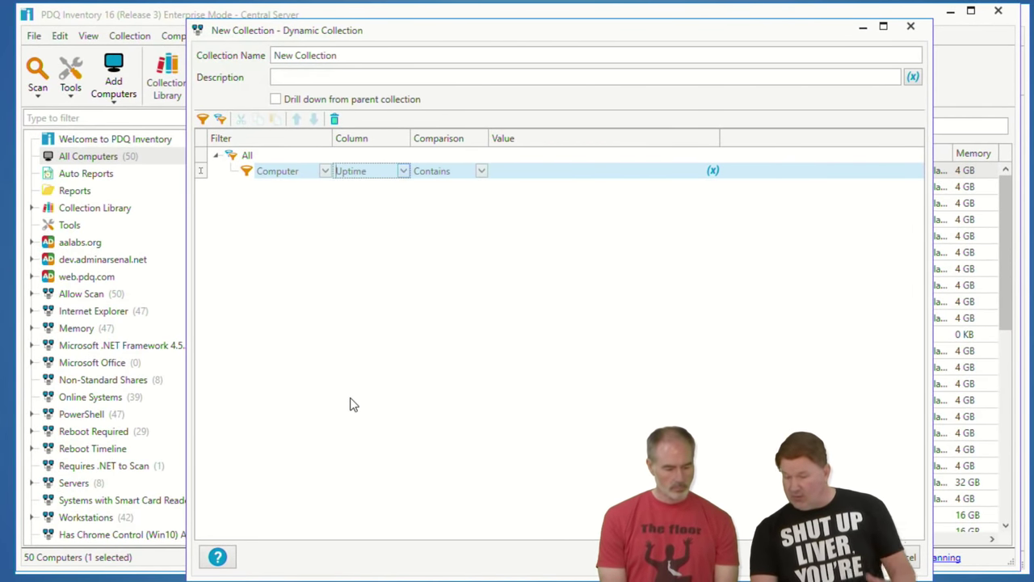
click(482, 172)
click(465, 204)
click(514, 174)
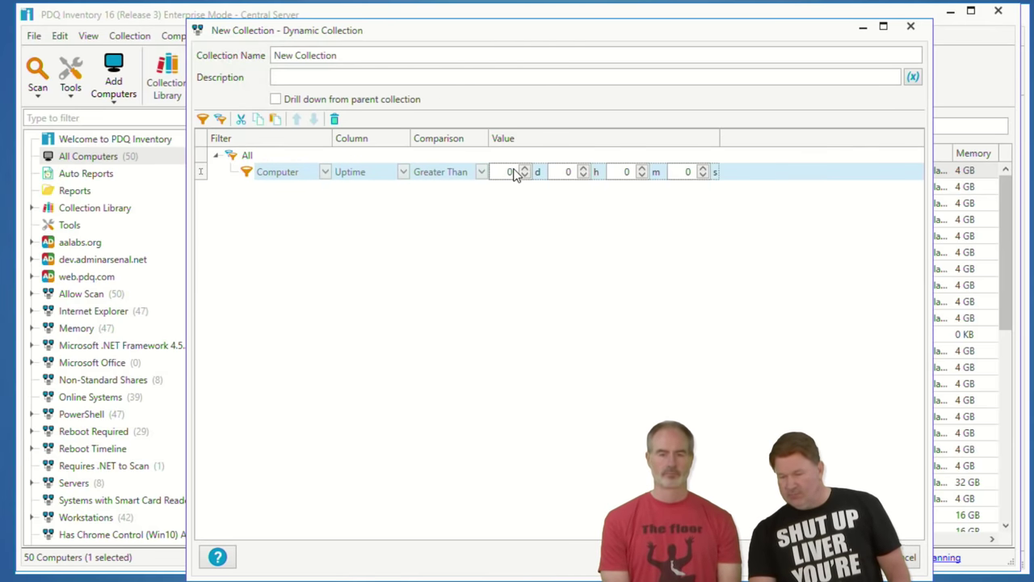
text(14)
Name the collection 'uptime > 14' and save it.
click(383, 56)
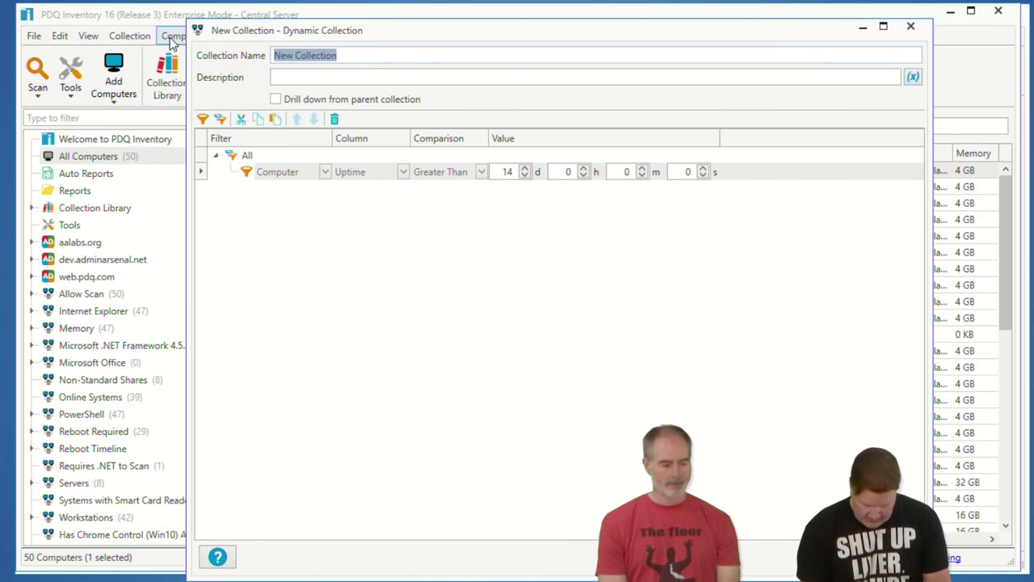
text(uptime > 14)
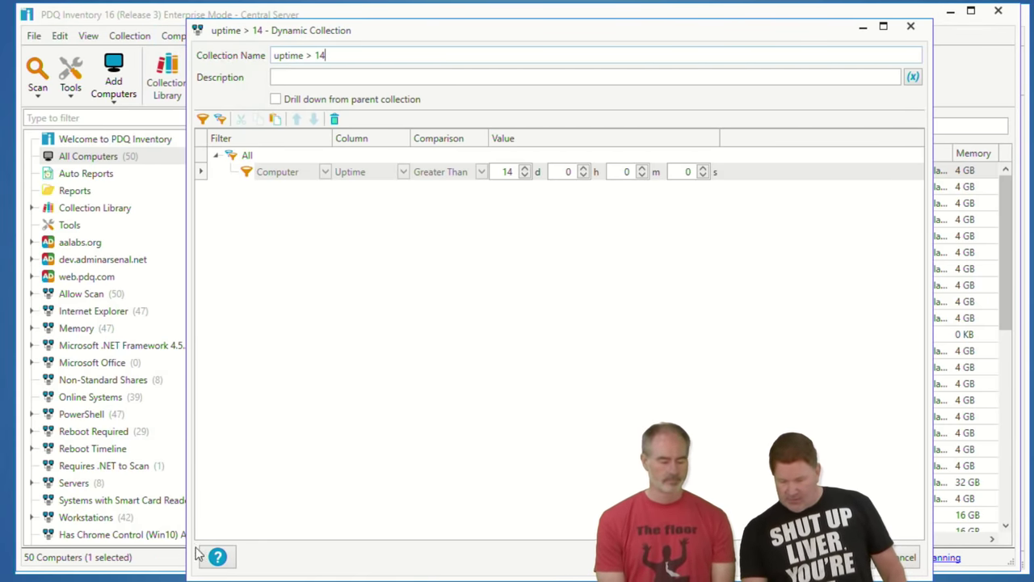
key(Return)
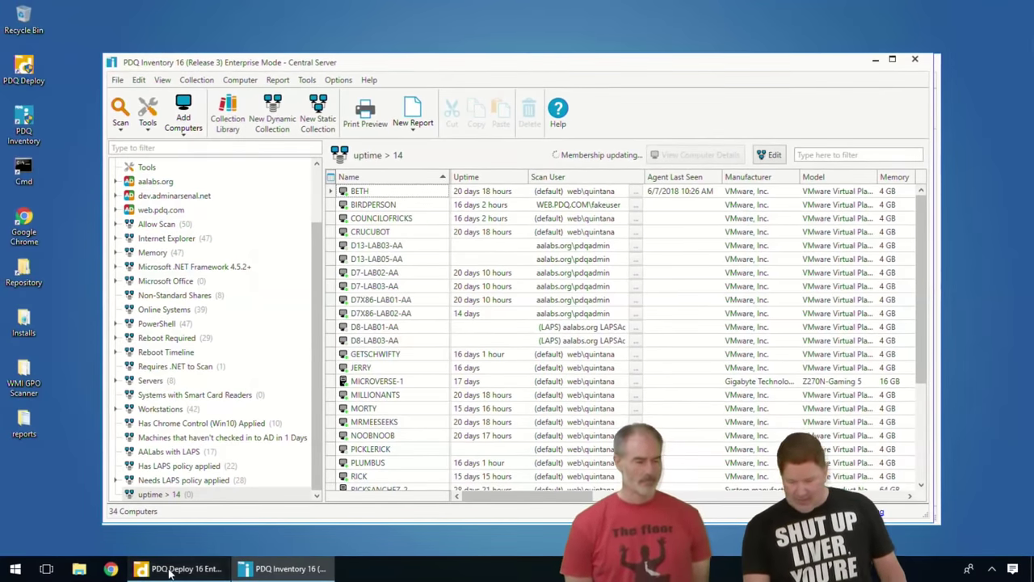
In PDQ Deploy, create a new package with a Reboot step limited to All Workstations.
click(147, 560)
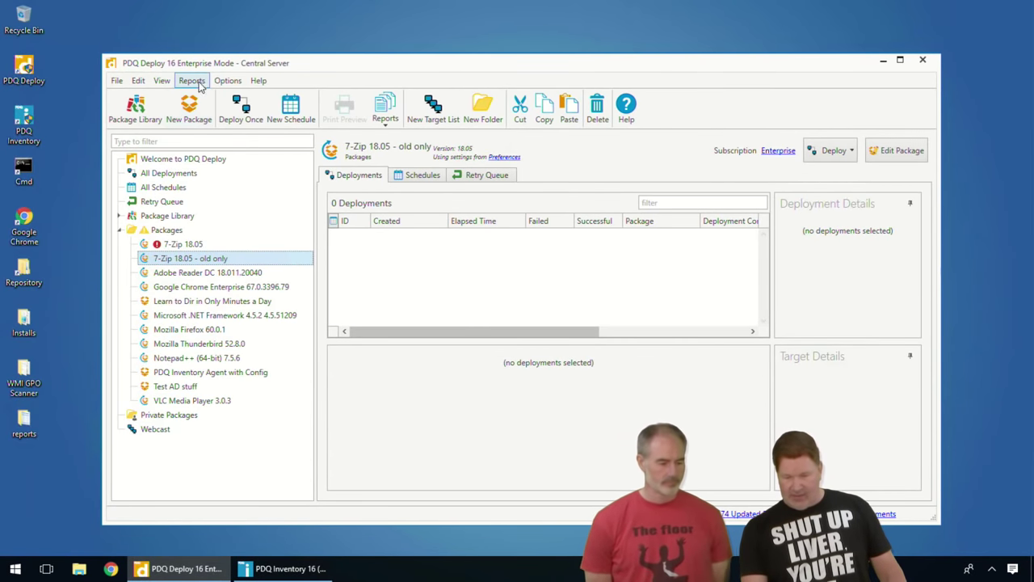
click(189, 107)
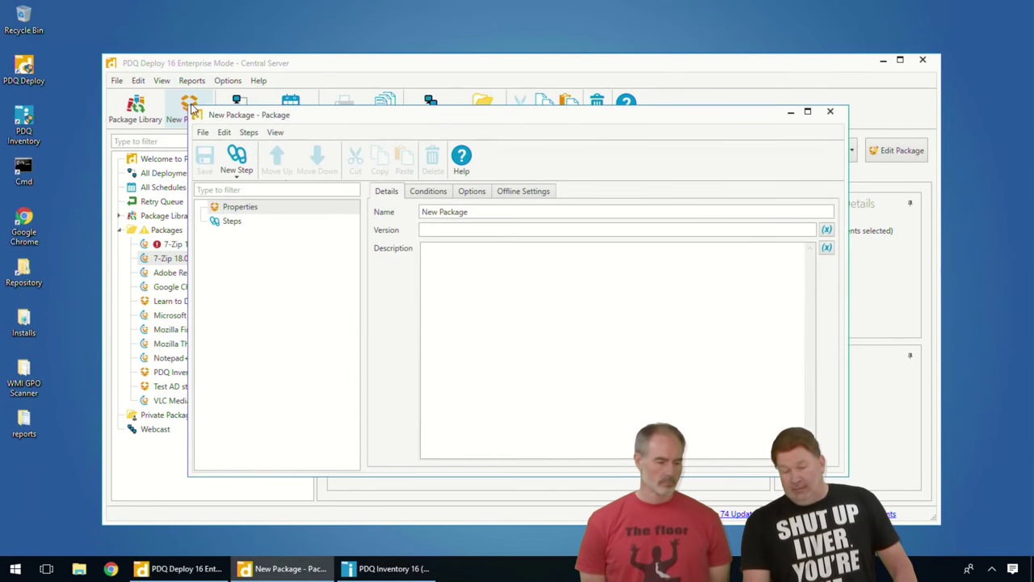
click(240, 180)
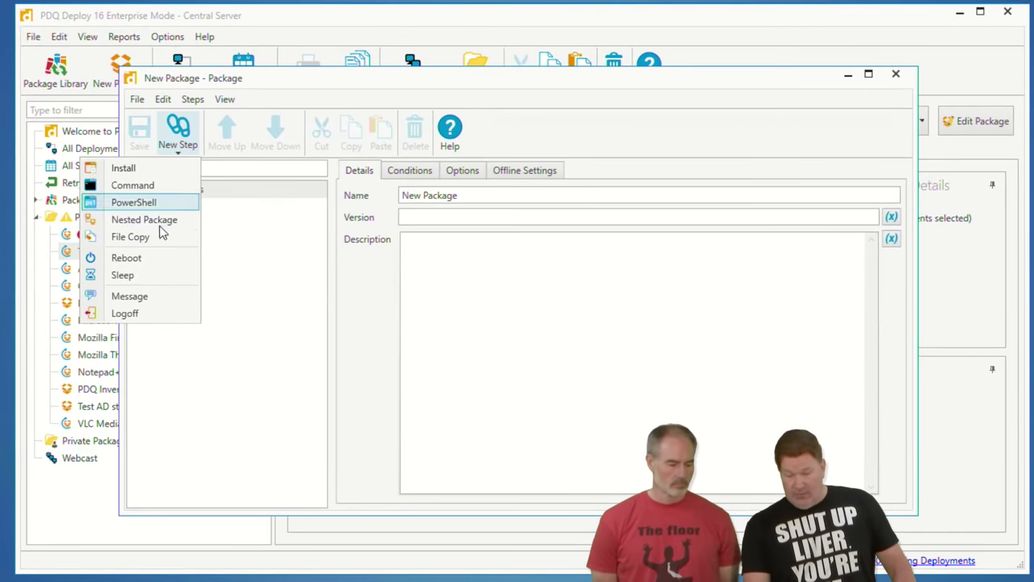
click(192, 261)
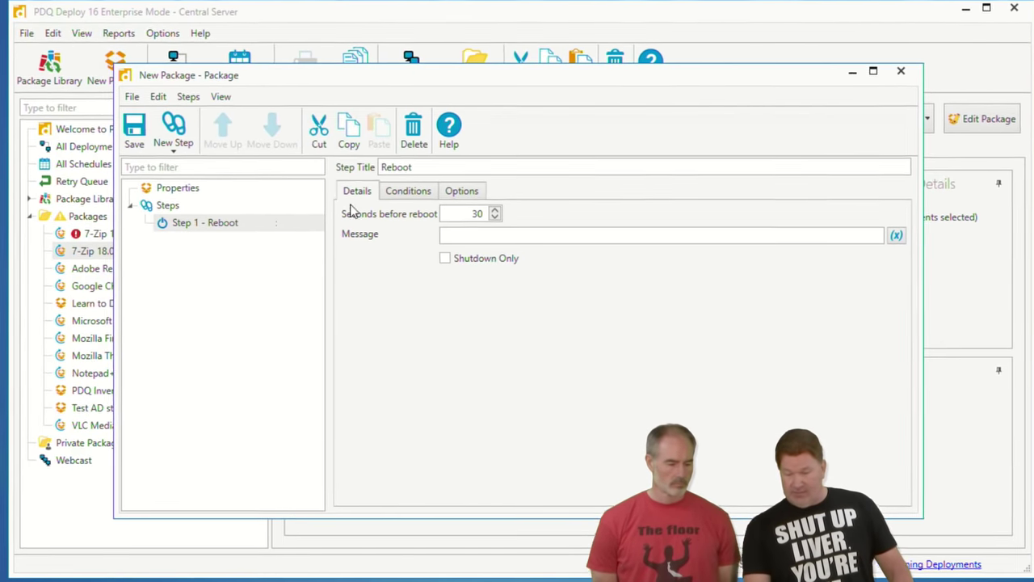
click(424, 193)
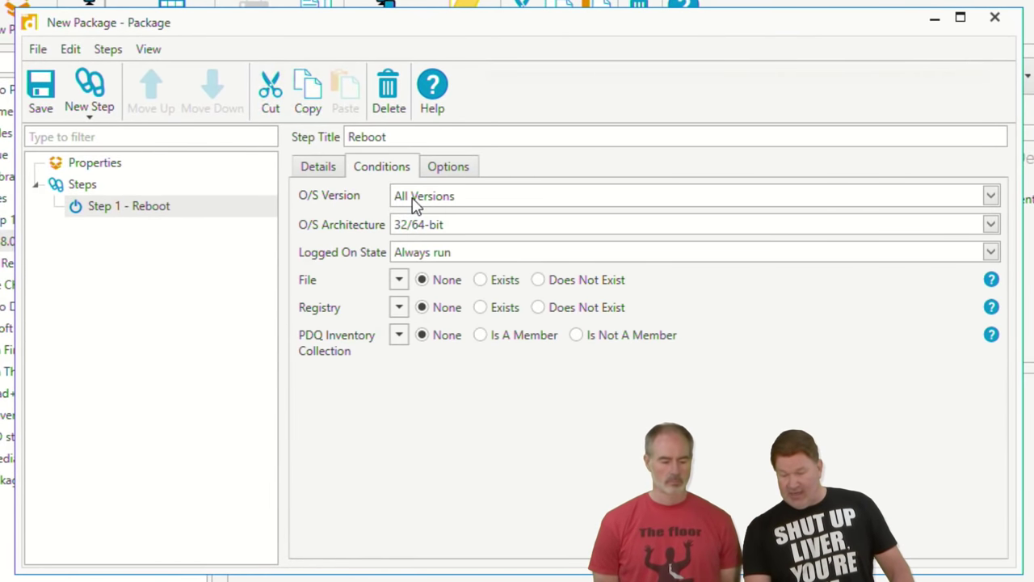
click(416, 202)
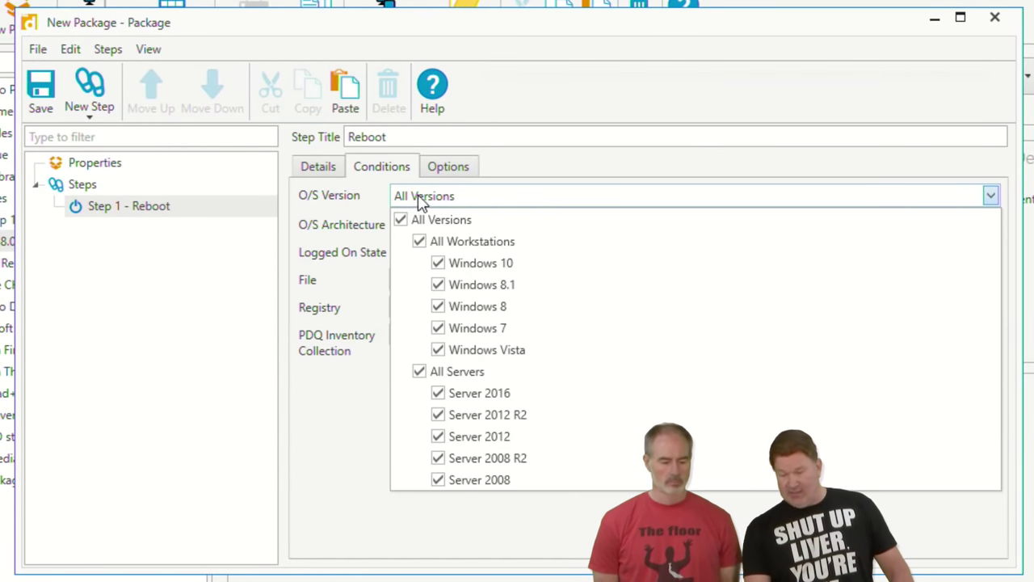
click(418, 371)
click(201, 340)
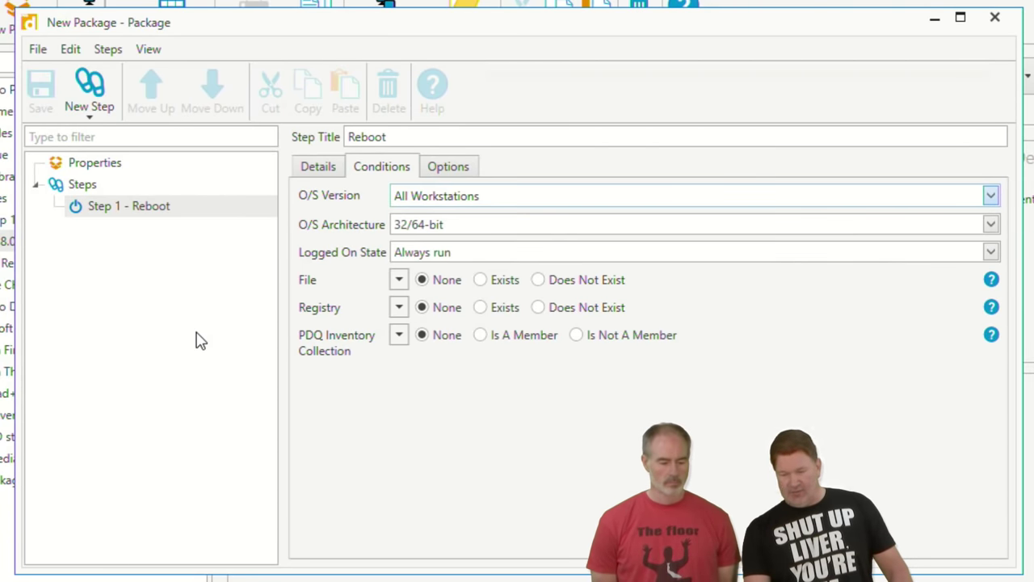
Set the reboot delay to 3 seconds with the message 'ha ha'.
click(307, 167)
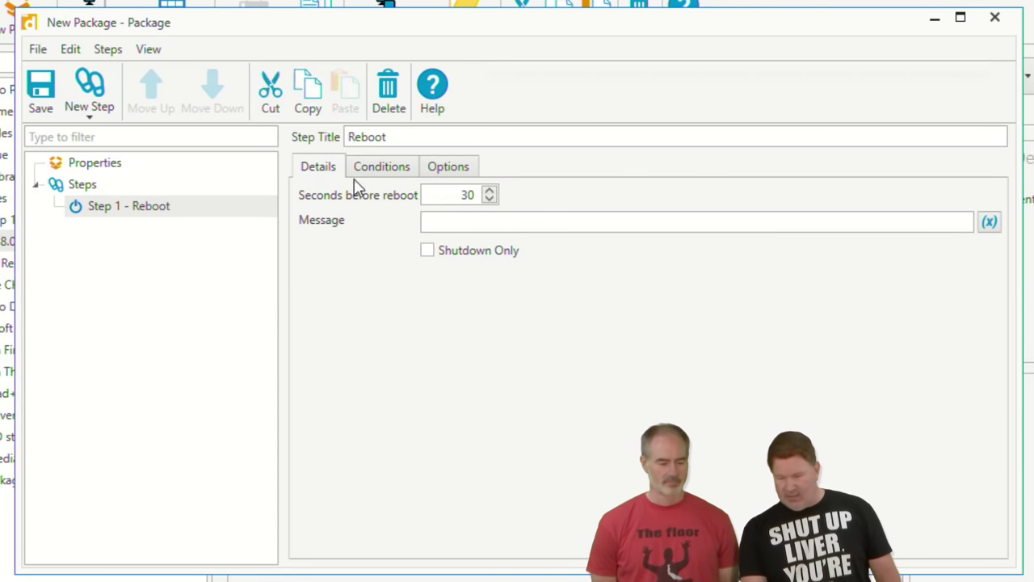
drag(461, 195, 481, 196)
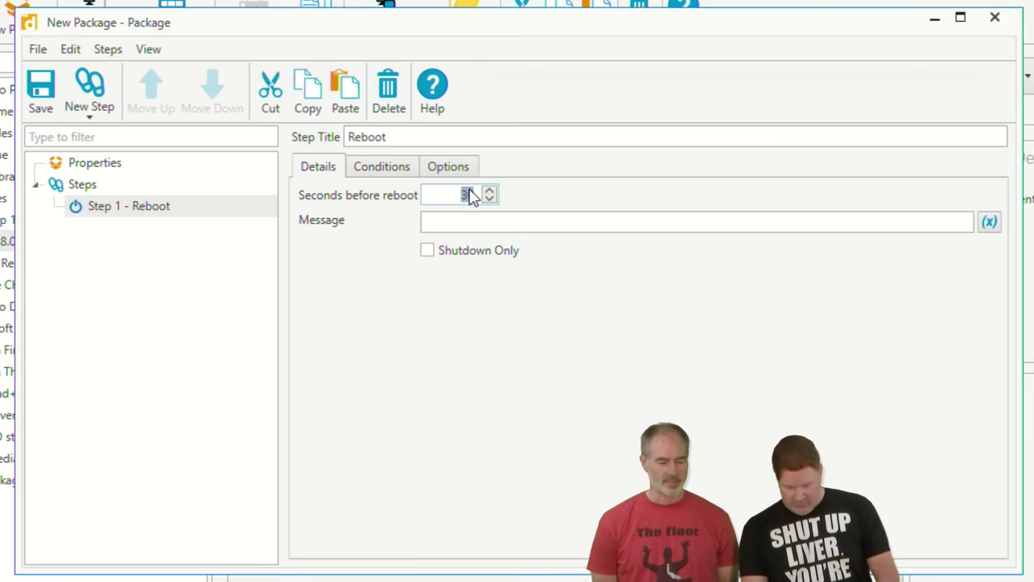
text(3)
click(472, 222)
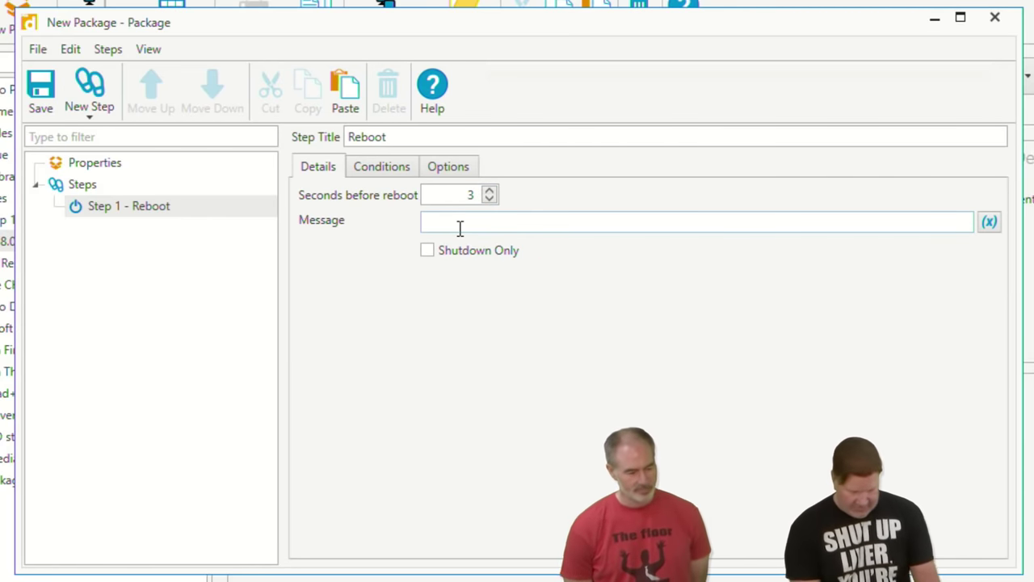
text(ha ha)
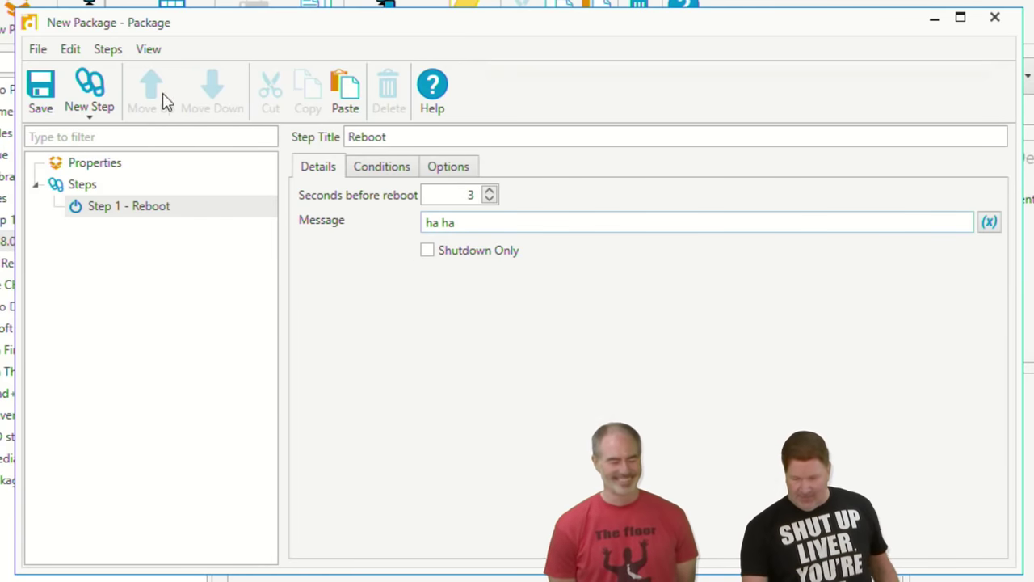
Add a package condition requiring membership in the 'uptime > 14' collection.
click(71, 163)
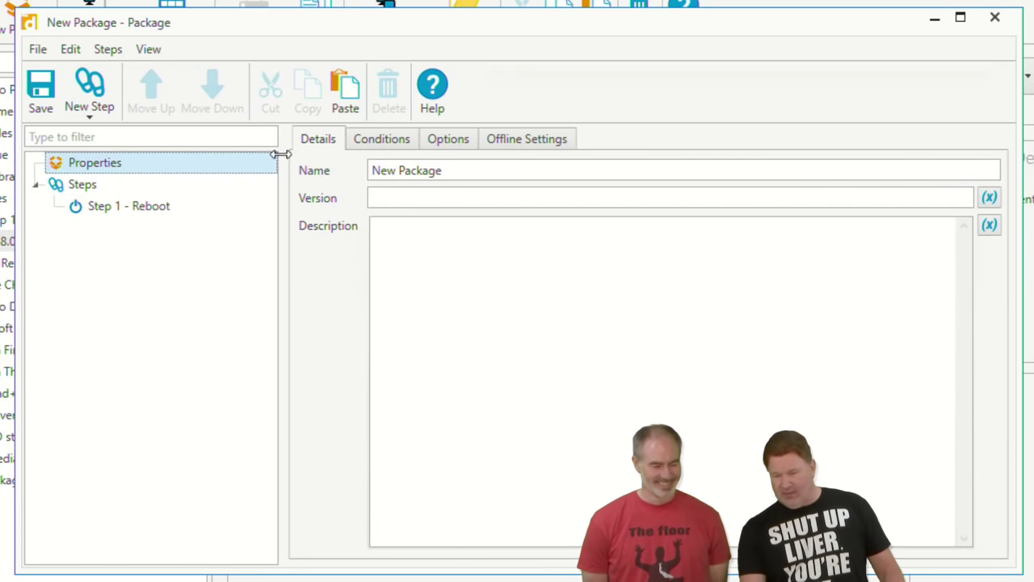
click(381, 142)
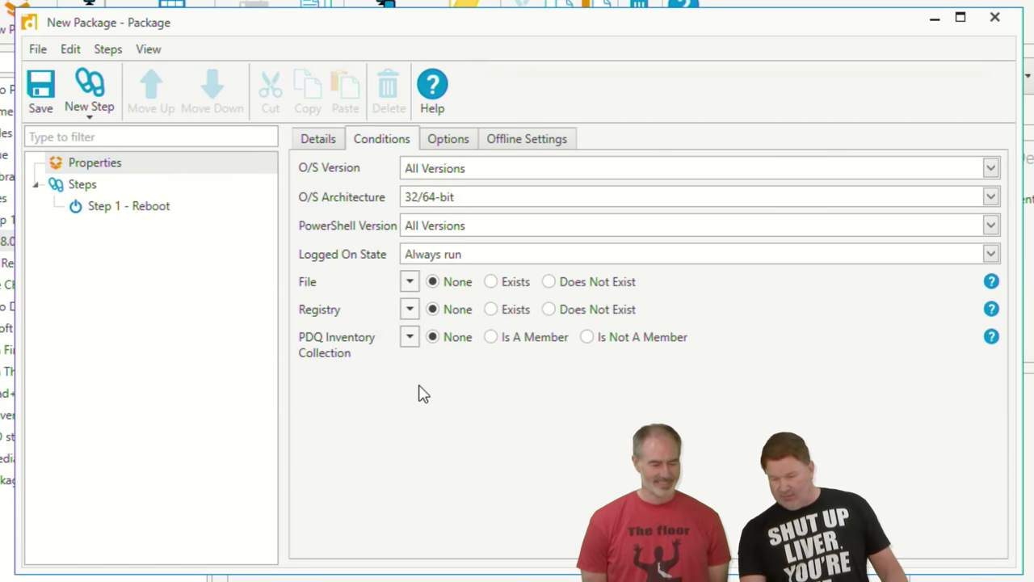
click(491, 337)
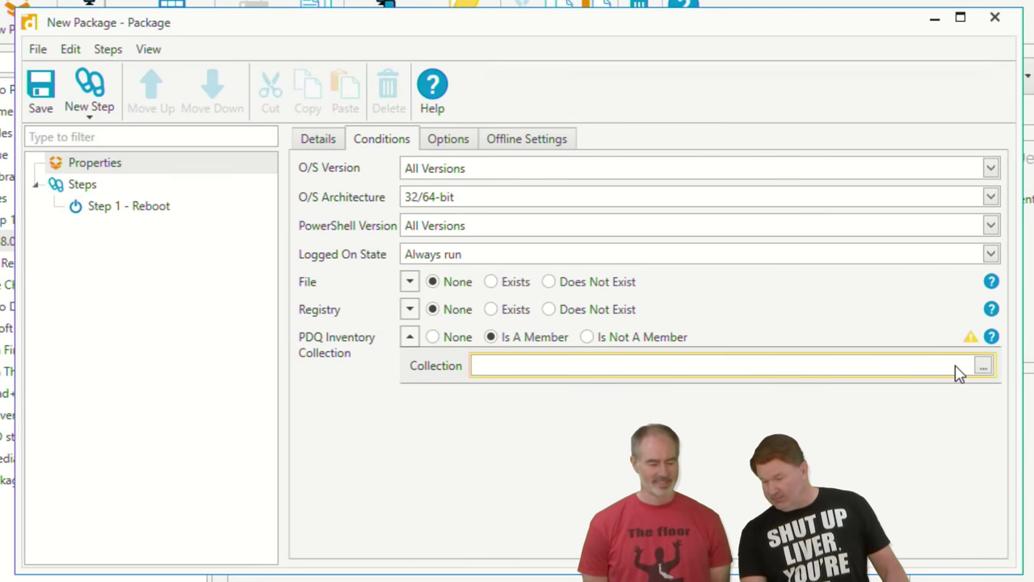
click(981, 365)
scroll(477, 382, down, 15)
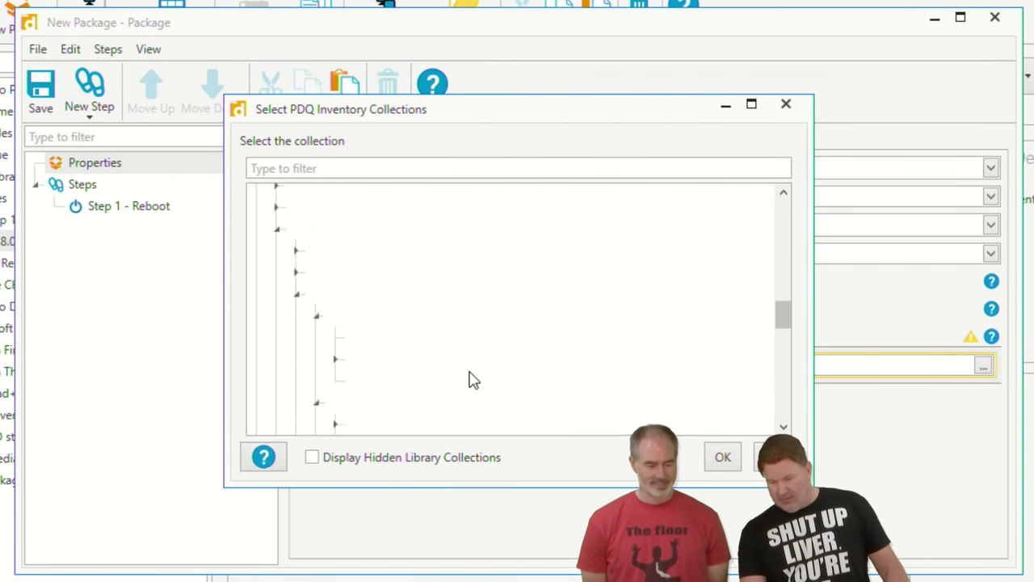
click(328, 424)
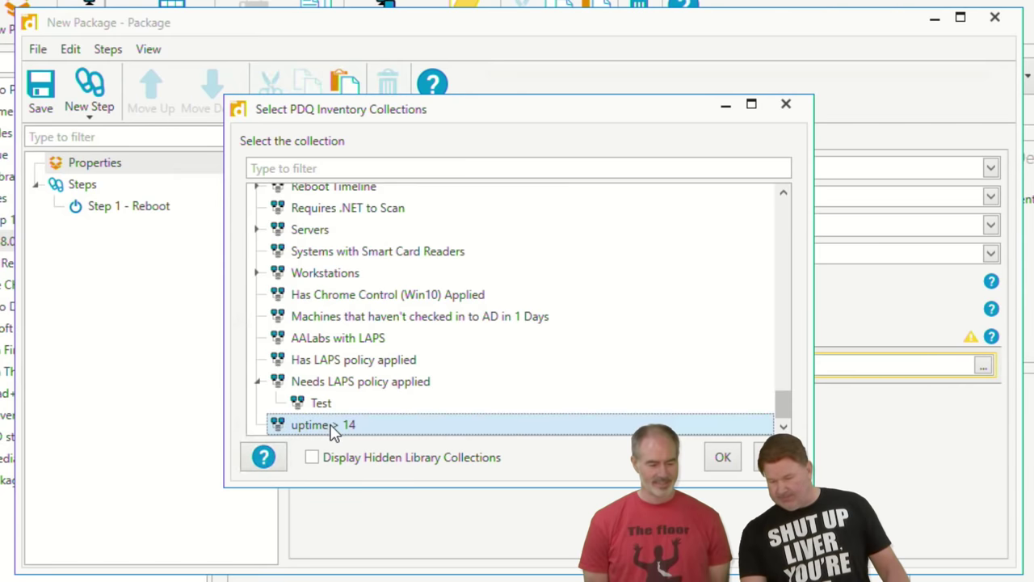
click(722, 457)
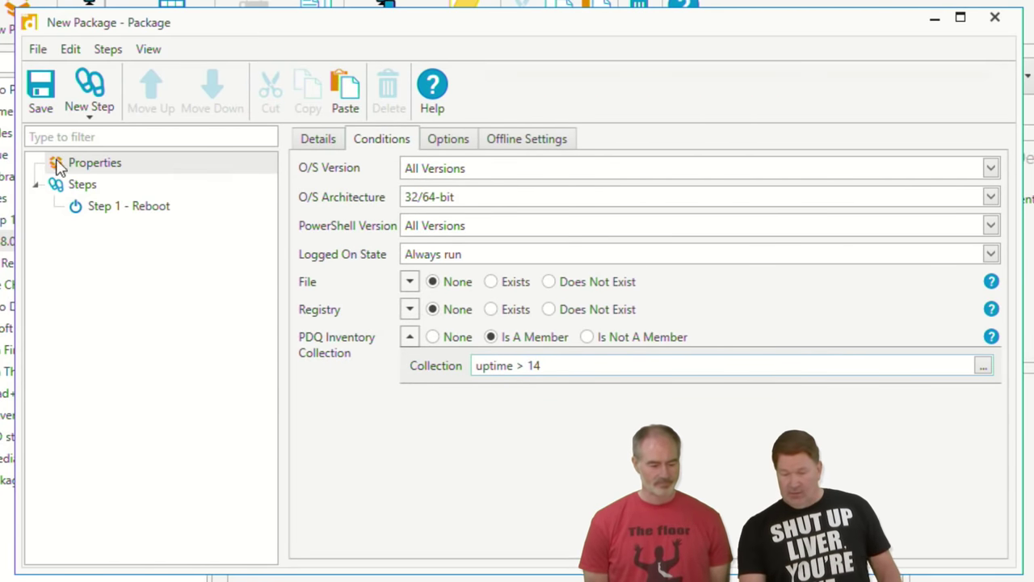
Save the package and close the package editor.
click(46, 113)
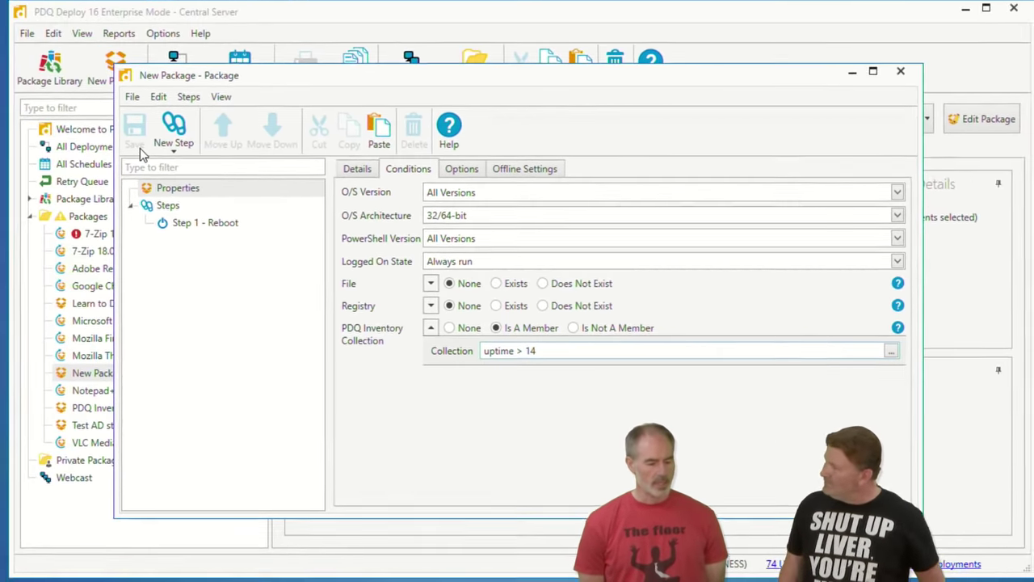
click(355, 171)
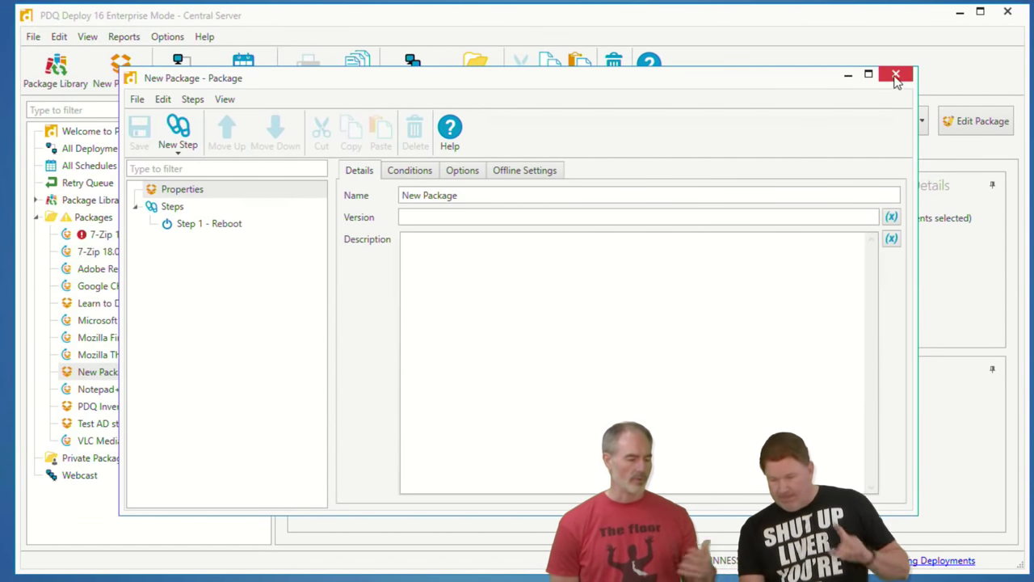
click(893, 73)
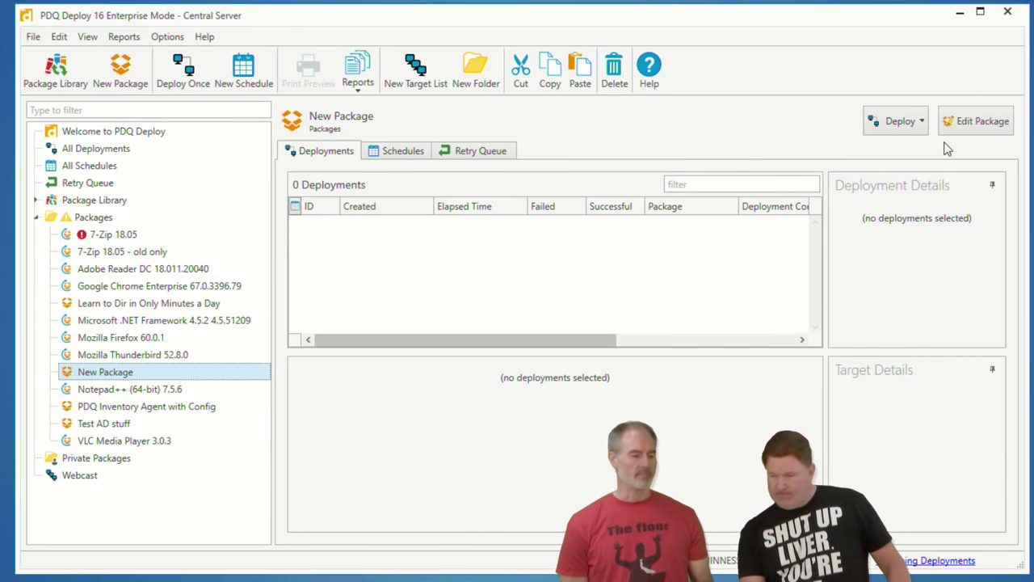
Reopen and close New Package, then select the 7 - Weekly schedule under All Schedules.
double_click(132, 372)
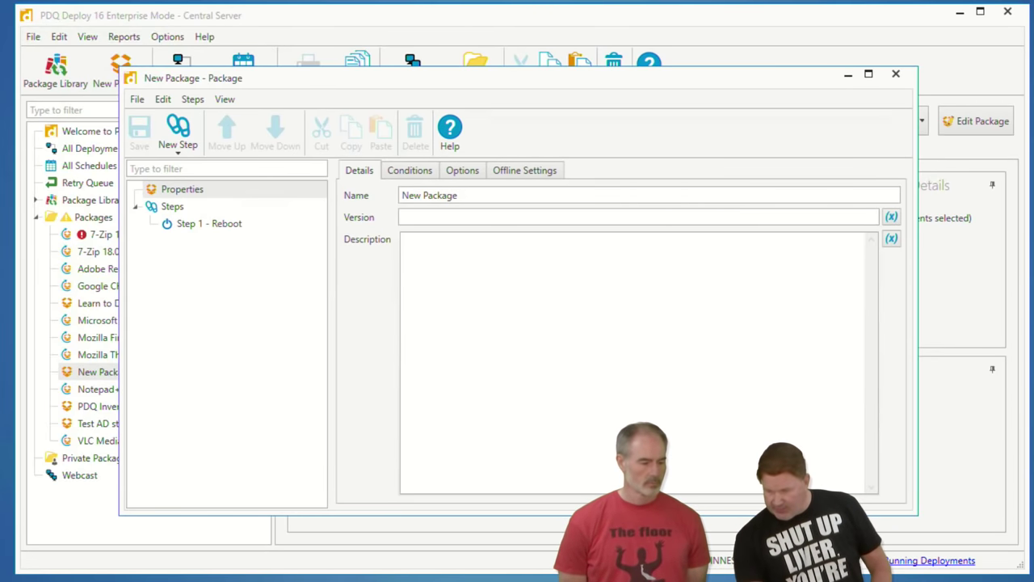
click(895, 74)
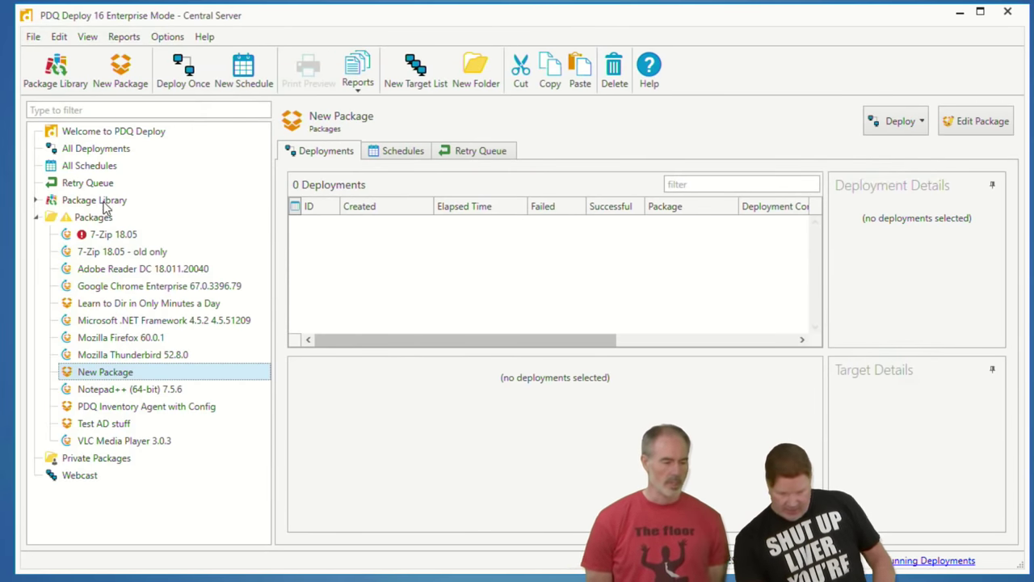
click(89, 167)
click(428, 199)
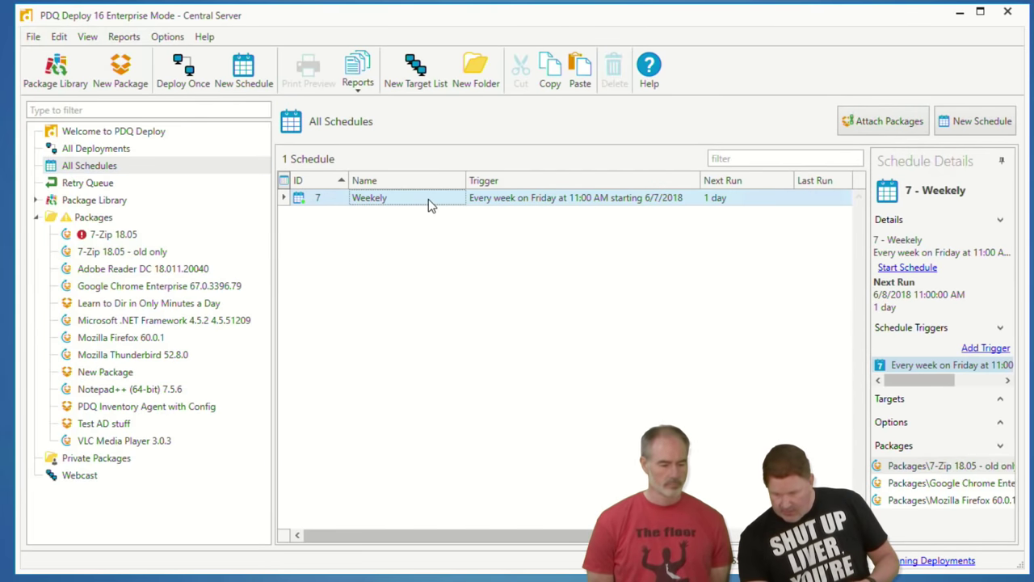